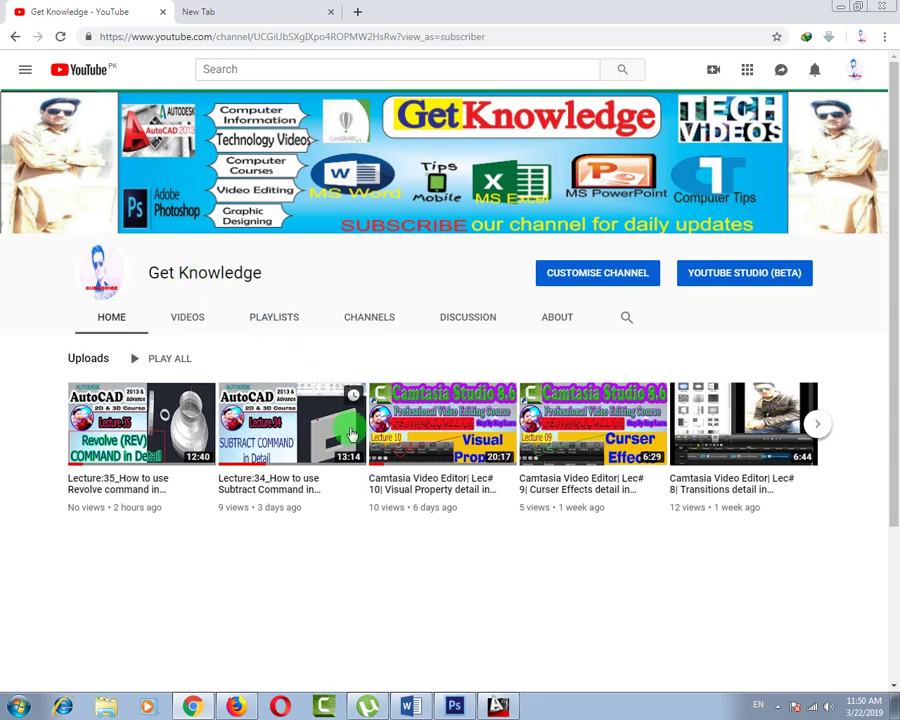
- Browse the channel's uploaded videos and its created playlists
left_click(204, 320)
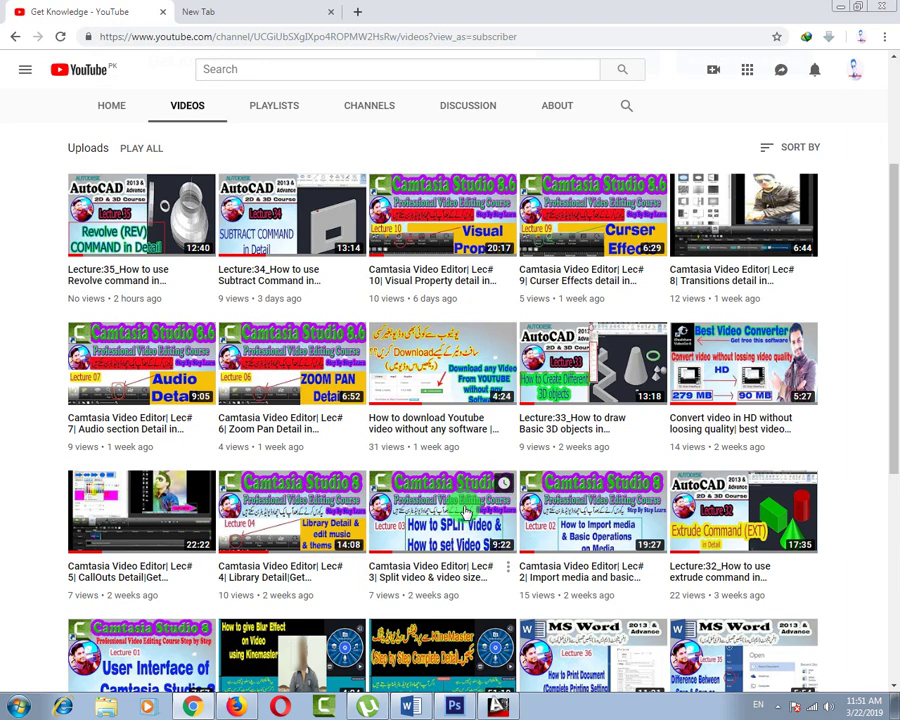
scroll(463, 510, "up", 3)
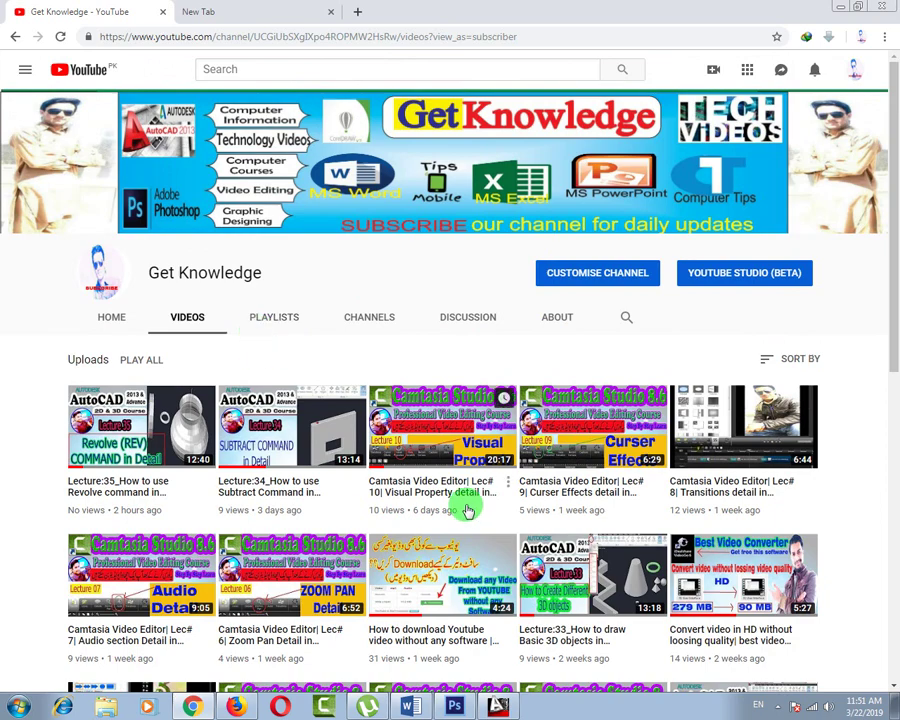
scroll(361, 462, "down", 3)
scroll(250, 320, "up", 3)
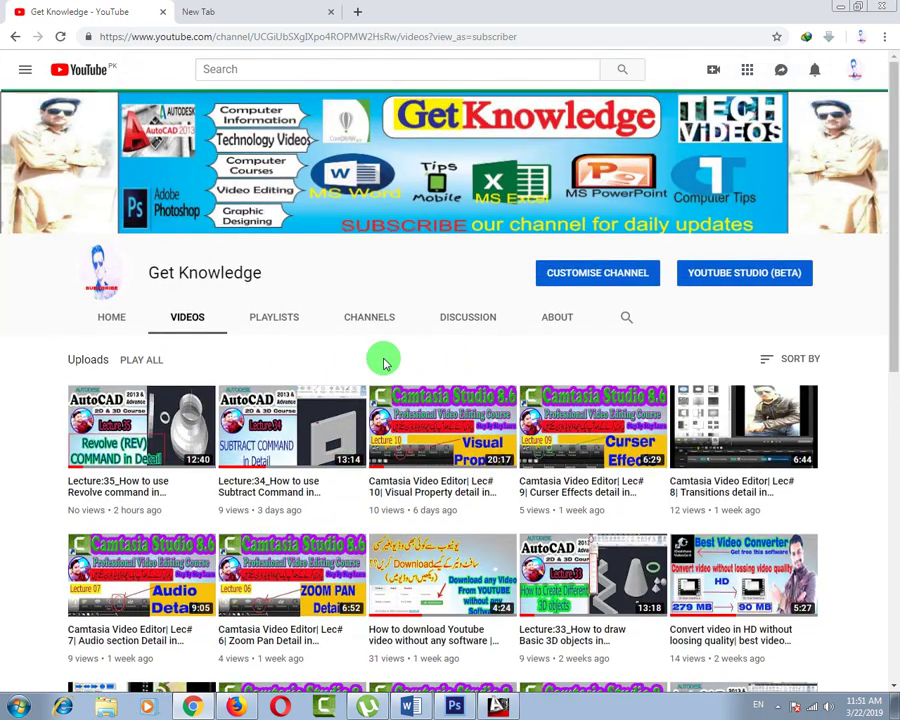
left_click(268, 325)
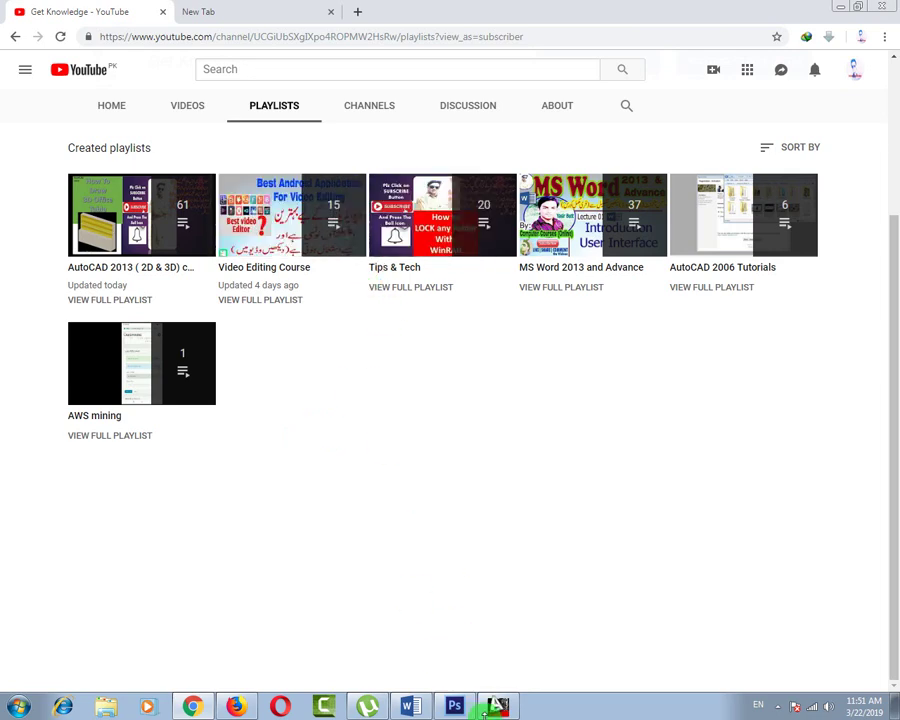
- Switch to AutoCAD and set the viewport to NE Isometric view with the Shaded visual style
key("alt+Tab")
key("Escape")
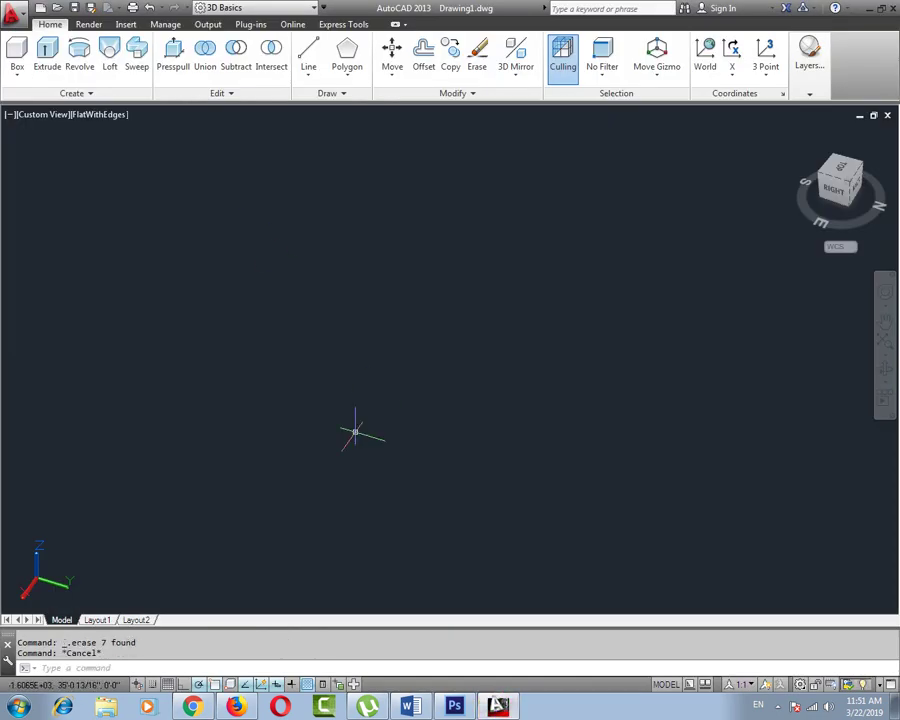
left_click(23, 117)
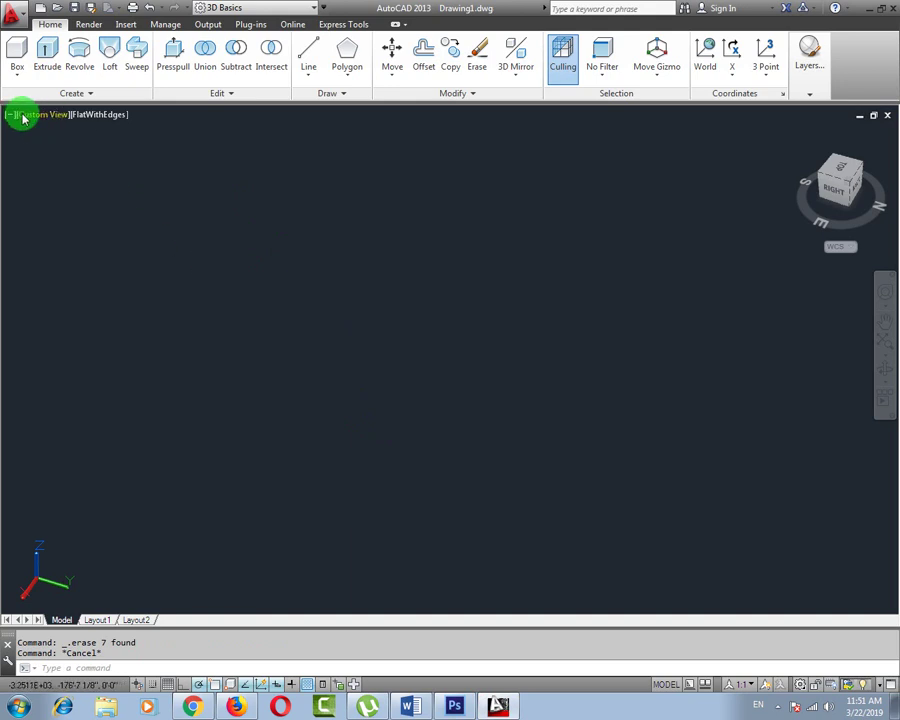
left_click(23, 117)
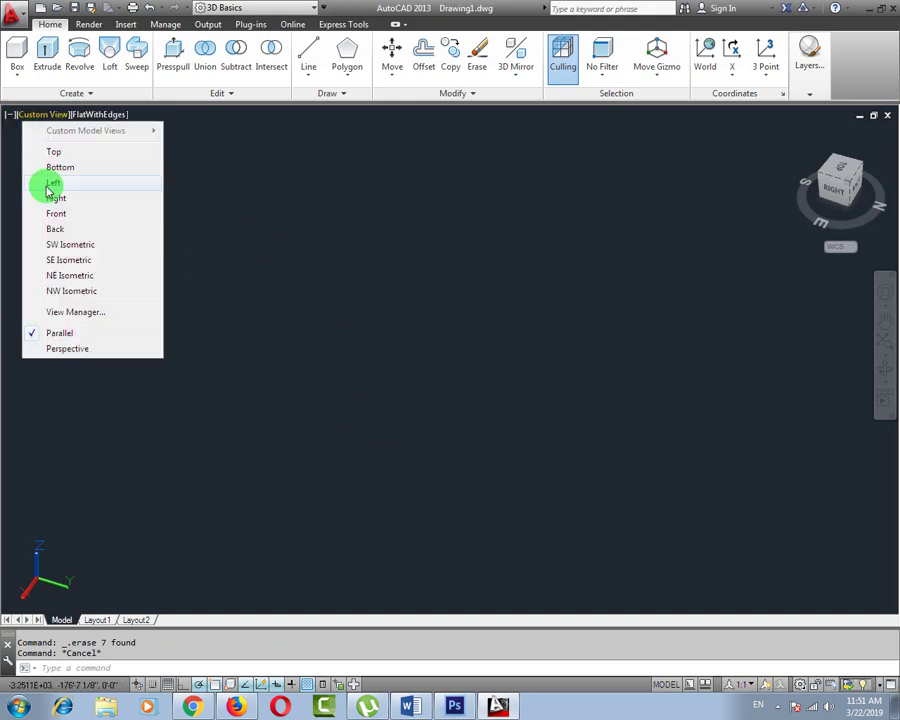
left_click(72, 278)
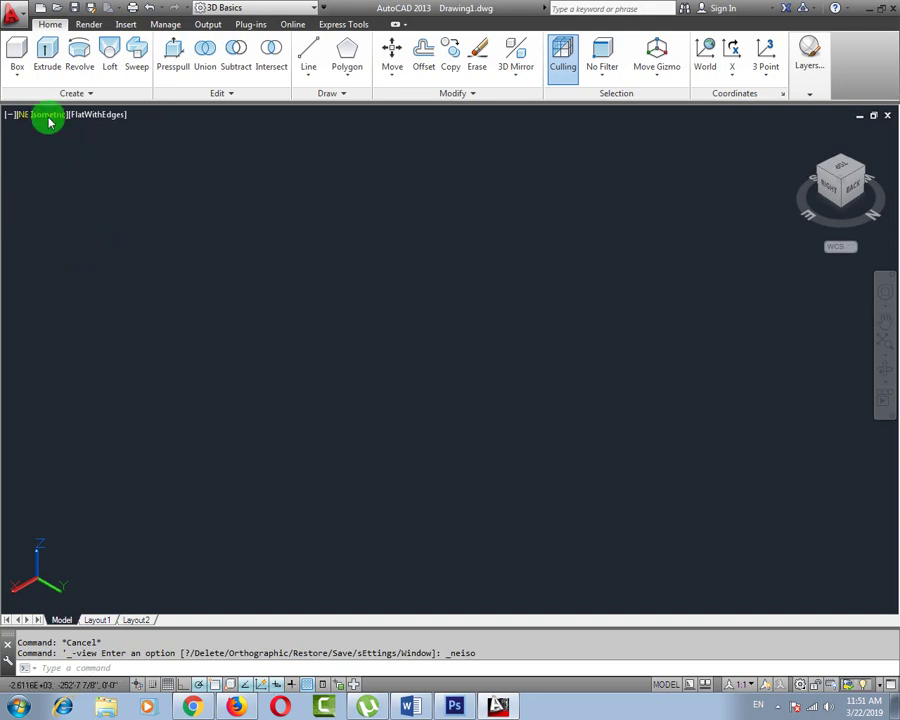
left_click(108, 115)
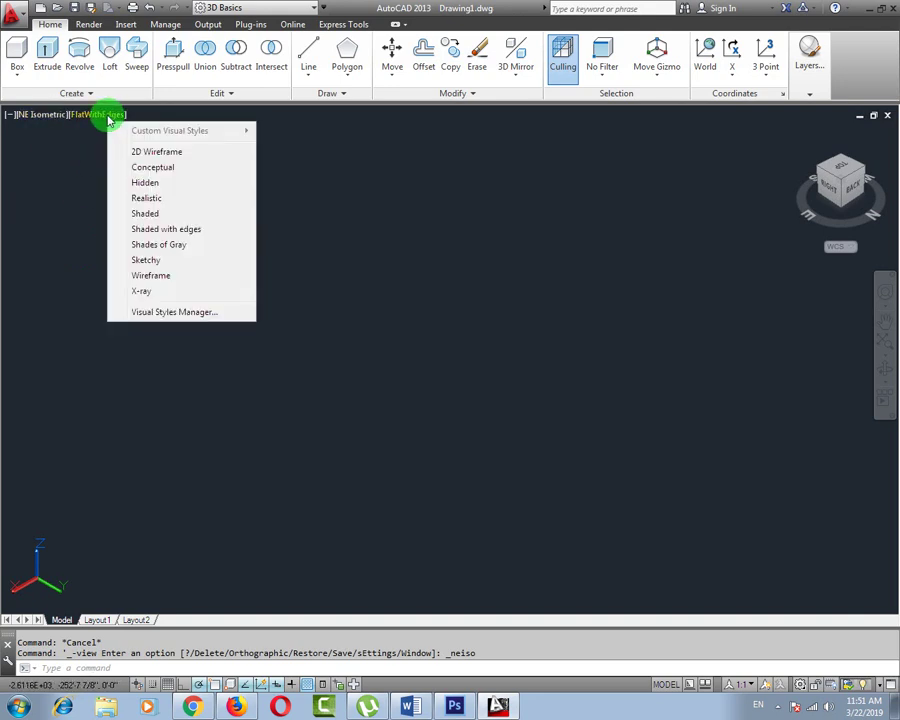
left_click(155, 218)
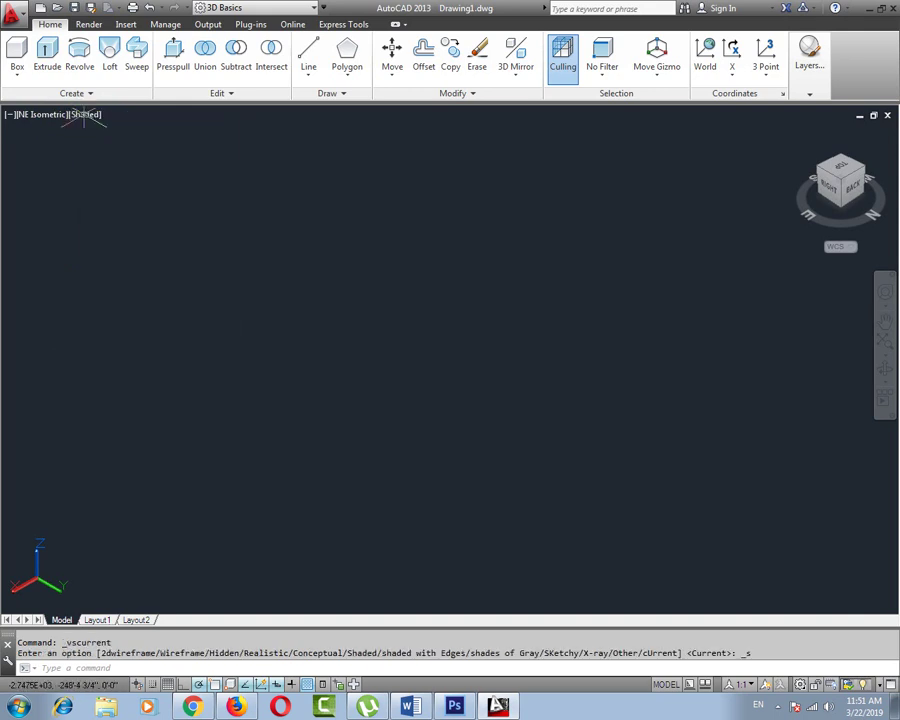
- Draw a single diagonal line across the middle of the empty drawing as an axis
type("l")
key("Return")
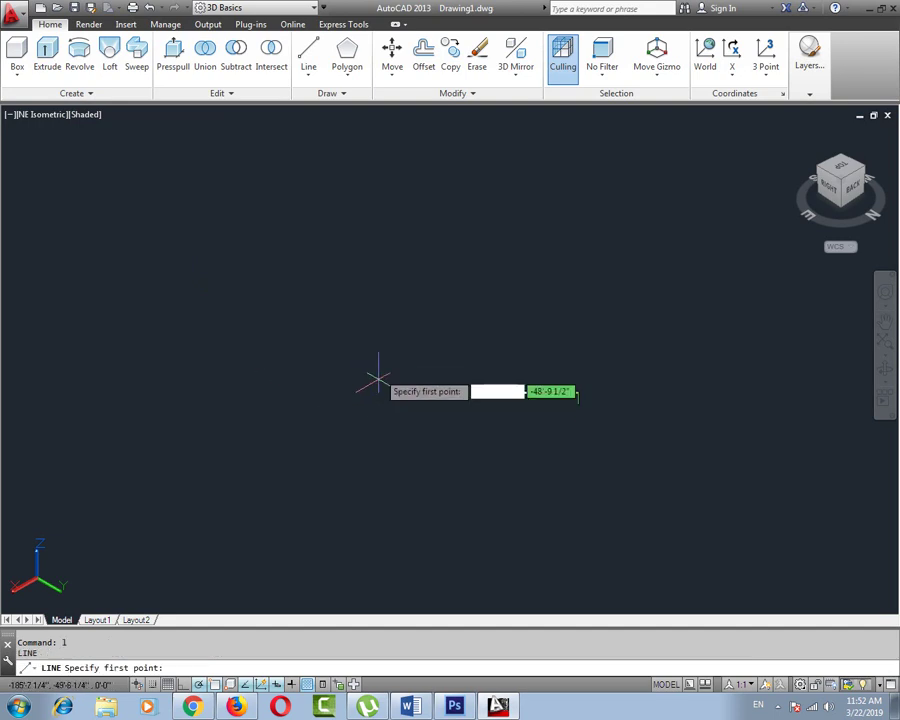
left_click(331, 232)
left_click(516, 421)
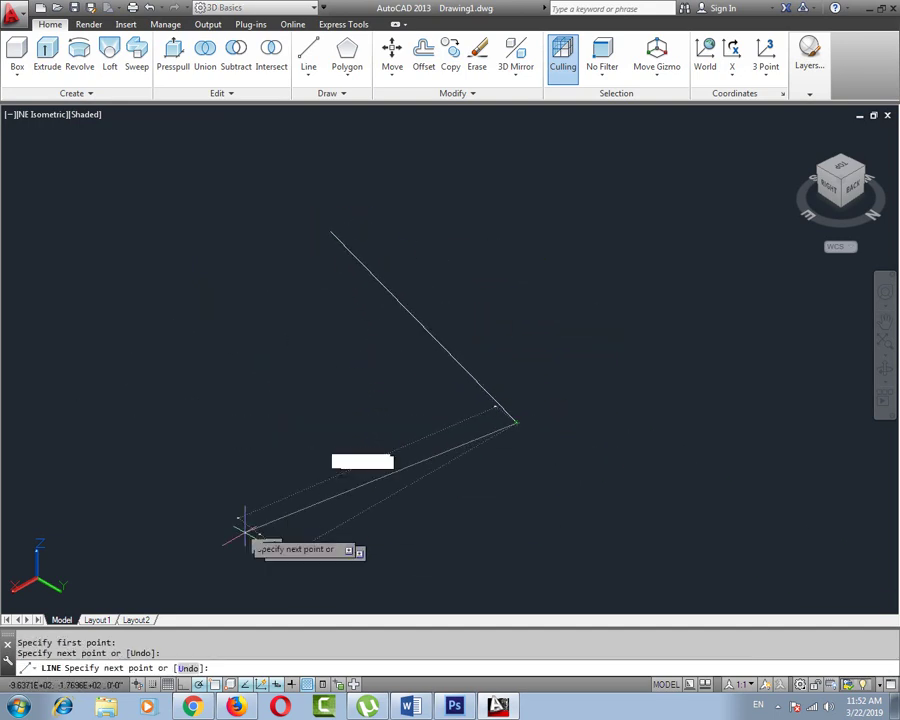
key("Escape")
- Draw a circle with a radius of about 10 feet beside the diagonal line
type("c")
key("Return")
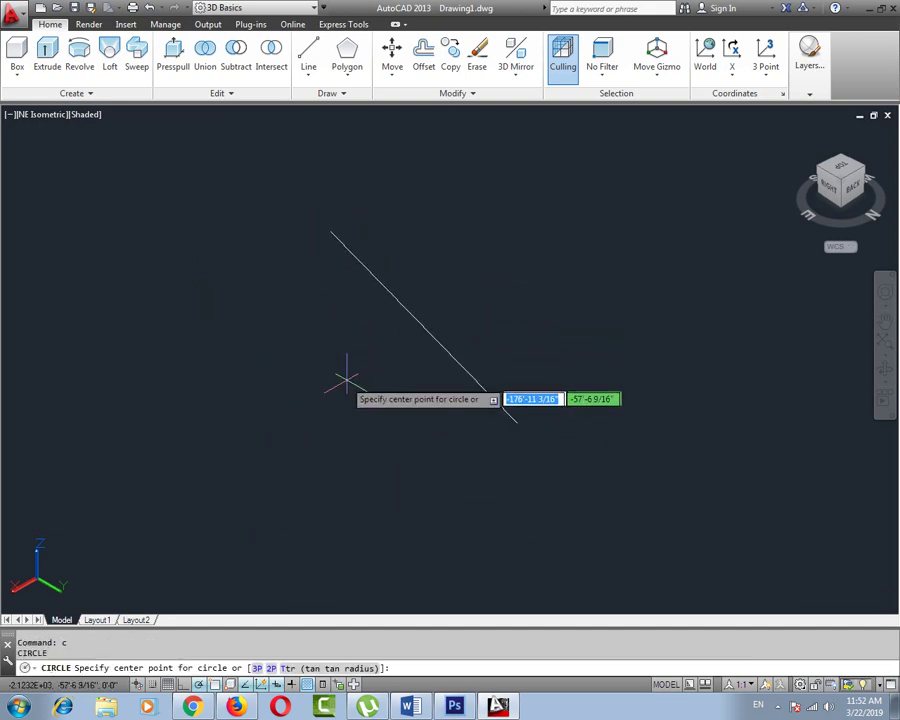
left_click(242, 310)
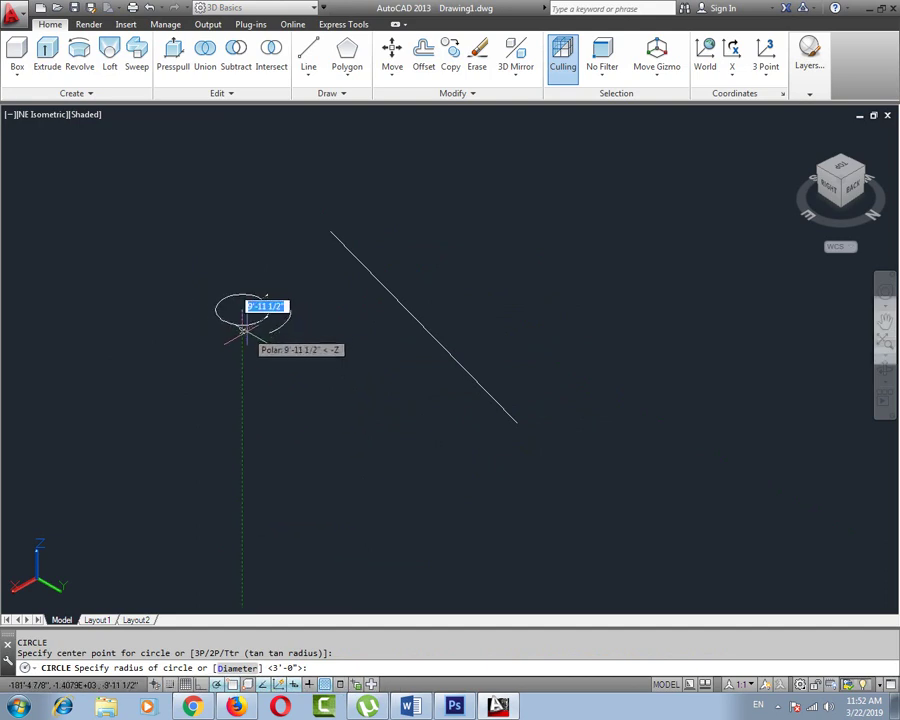
left_click(243, 325)
type("rec")
key("Return")
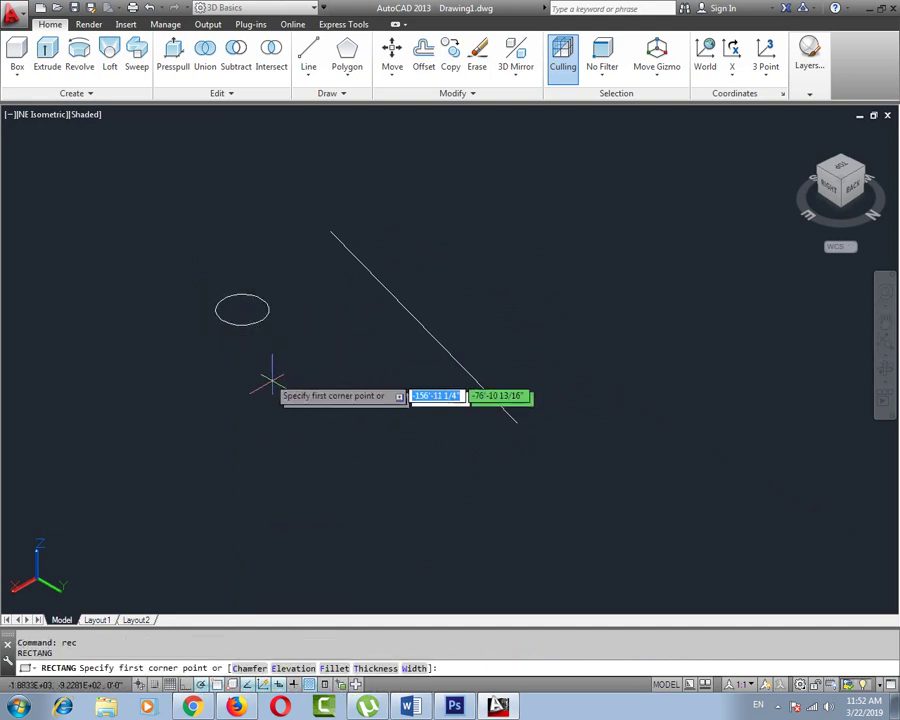
left_click(223, 381)
key("Escape")
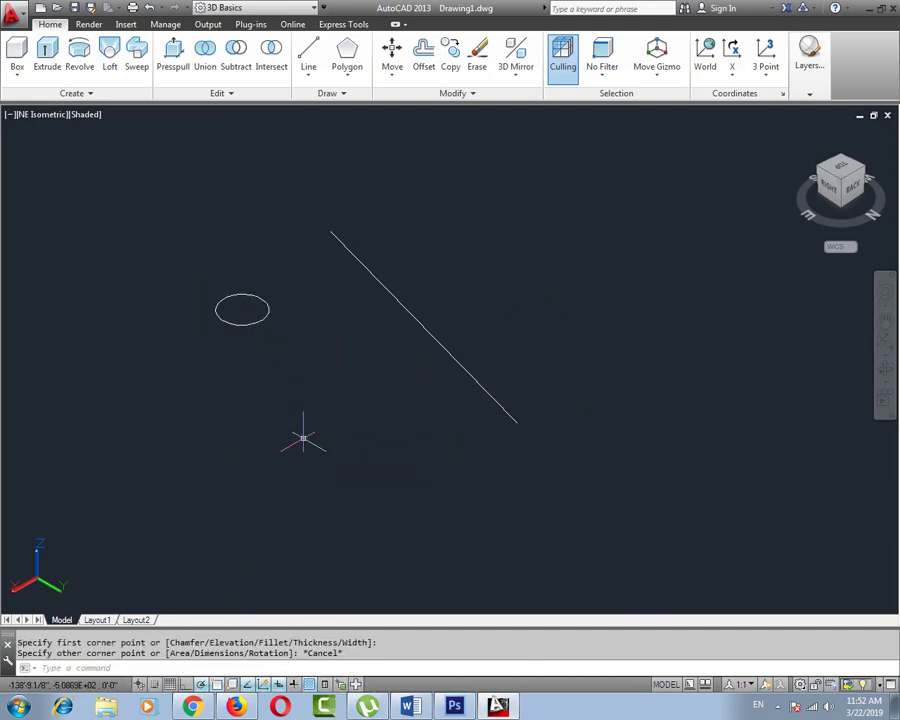
- Draw a rectangle between the circle and the lower part of the diagonal line
type("rec")
key("Return")
left_click(312, 363)
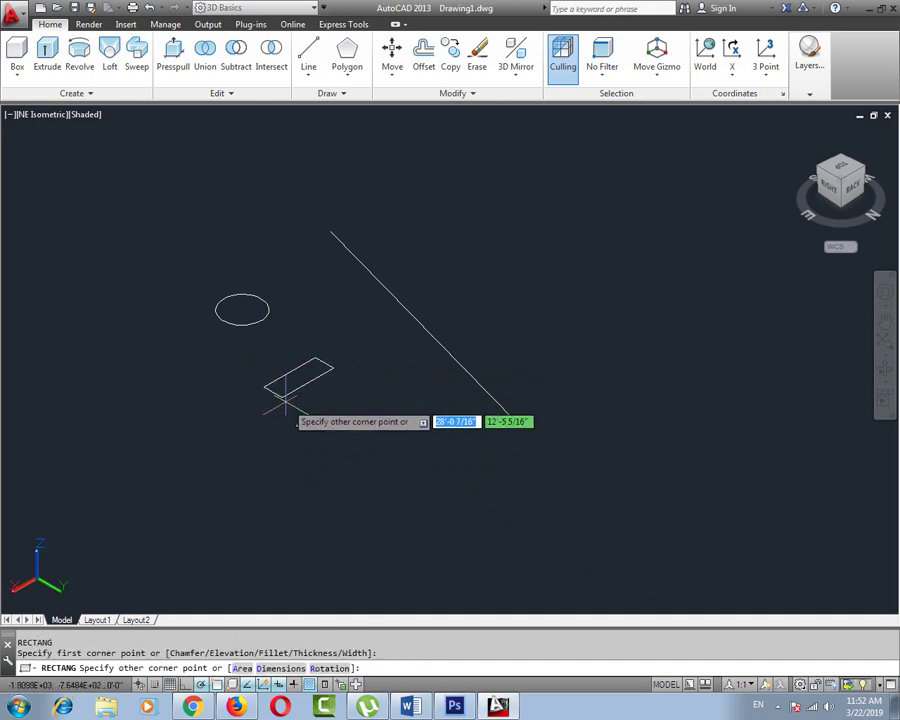
left_click(340, 420)
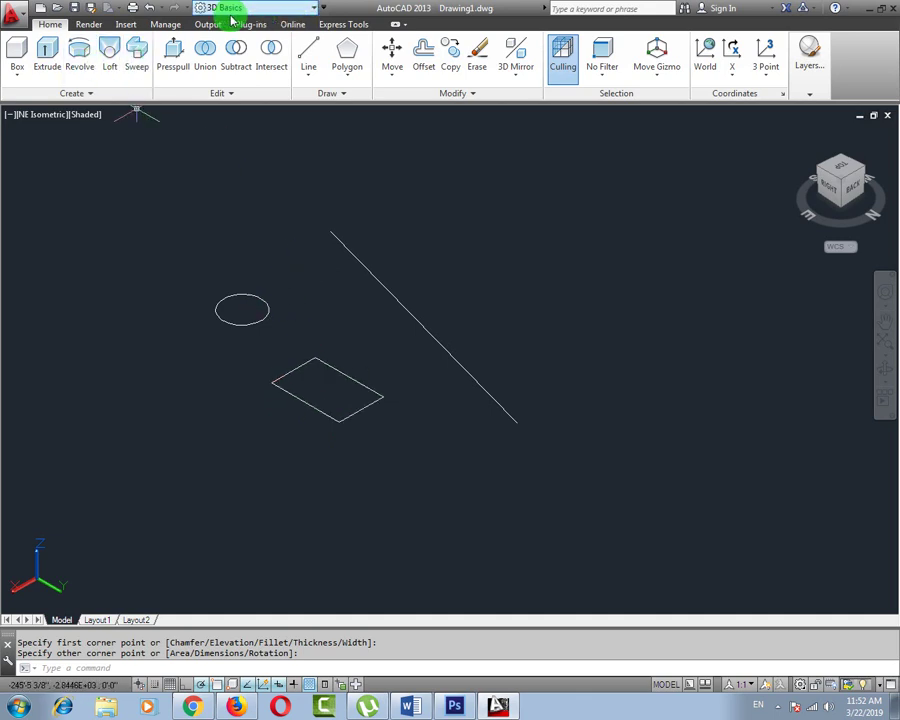
- Revolve the circle 360 degrees as a solid, using the Object option with the diagonal line as axis
left_click(79, 68)
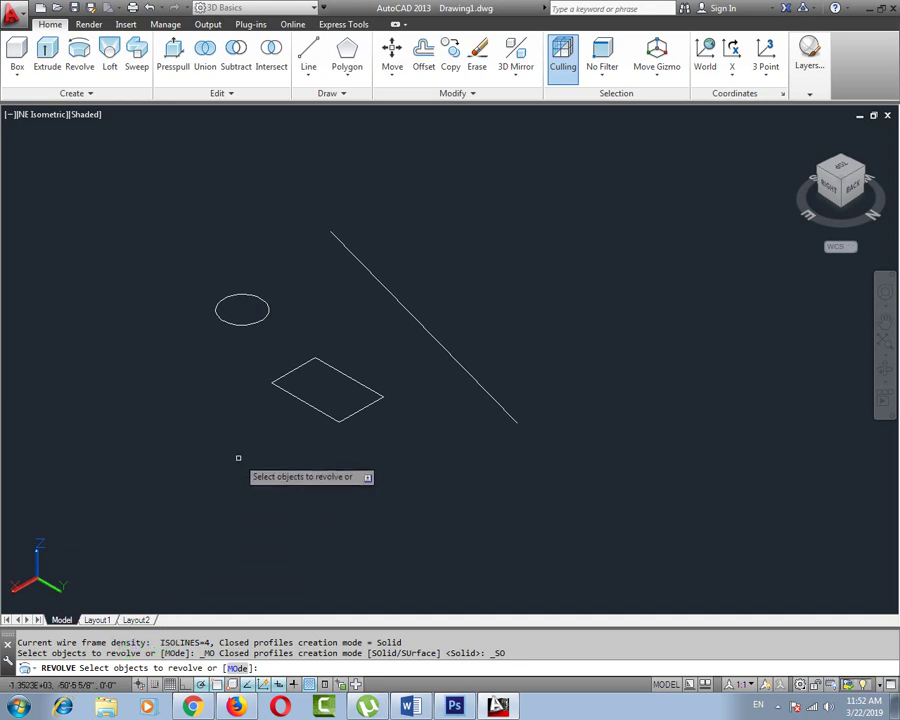
middle_click_drag(282, 362, 220, 420)
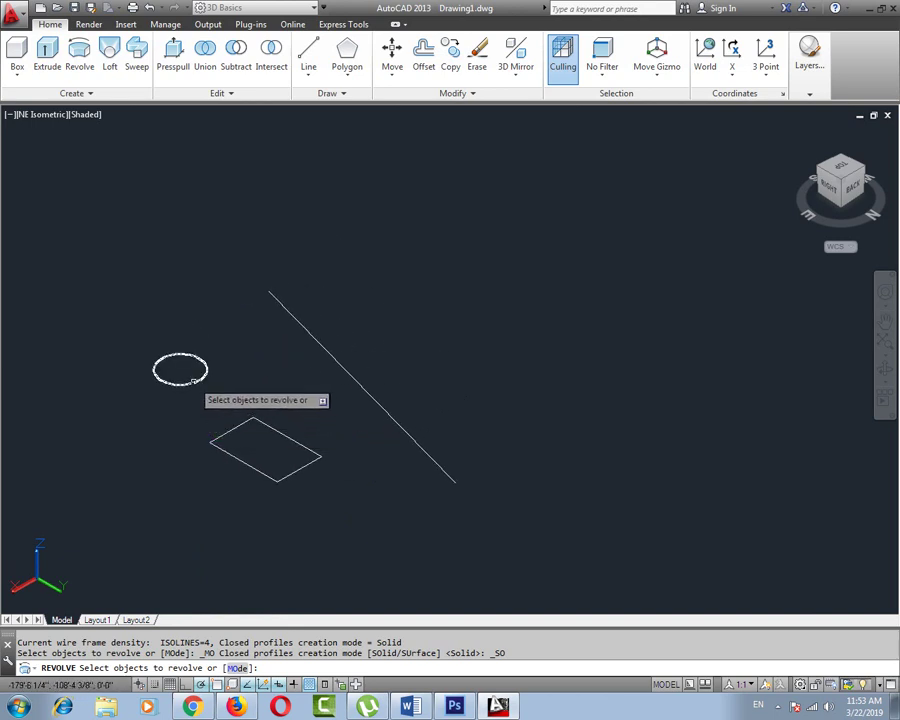
left_click(193, 380)
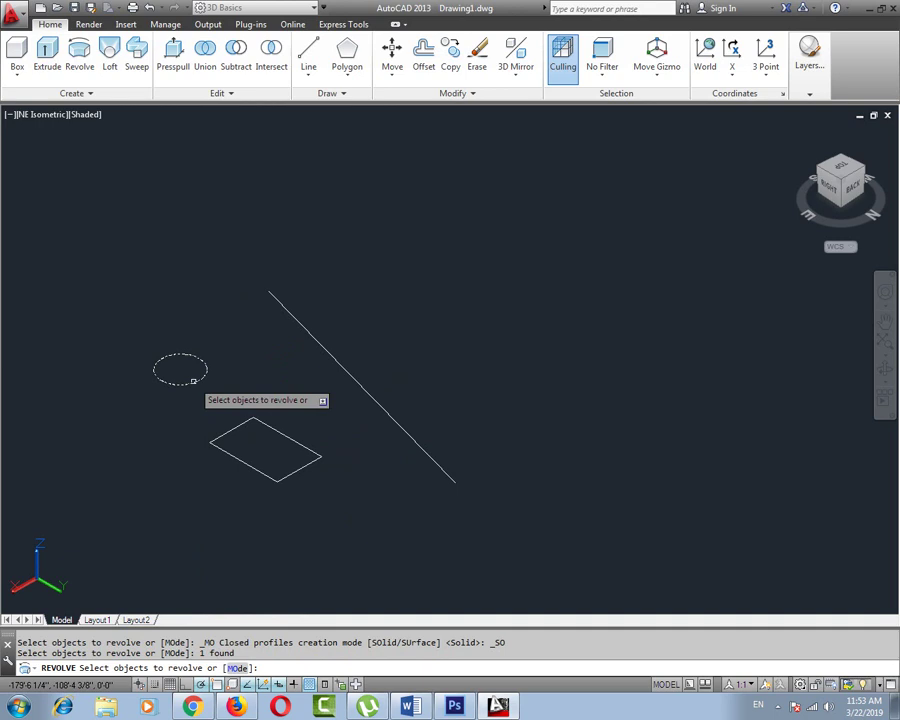
key("Return")
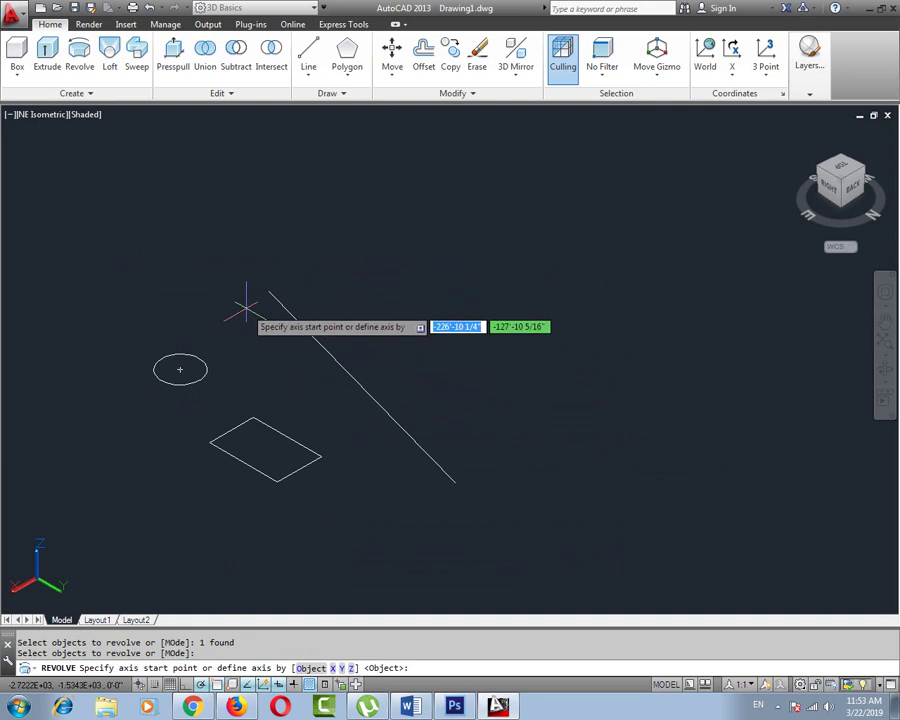
left_click(308, 668)
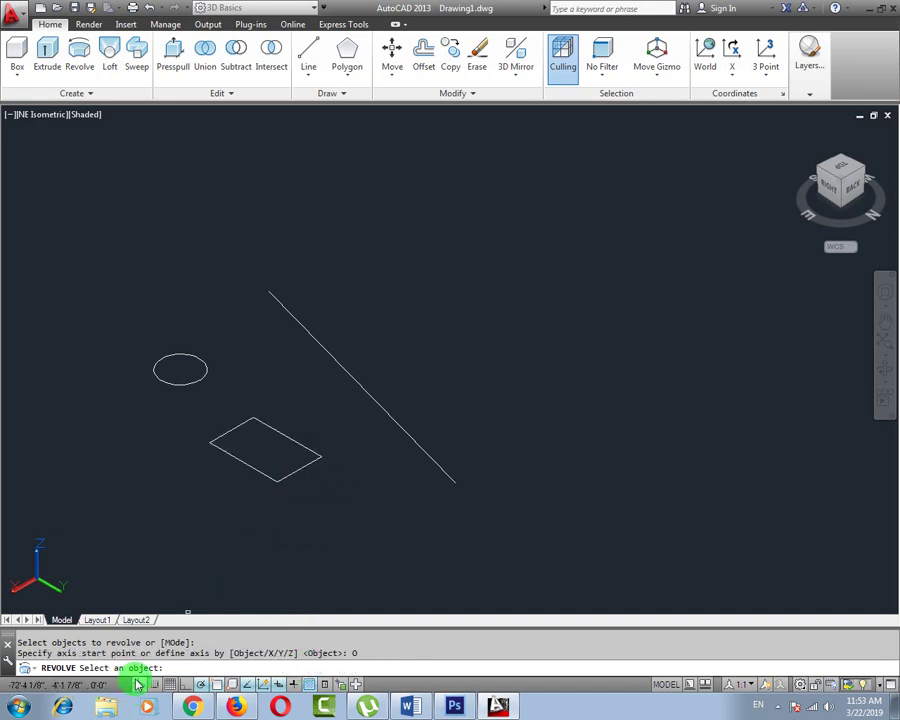
left_click(340, 366)
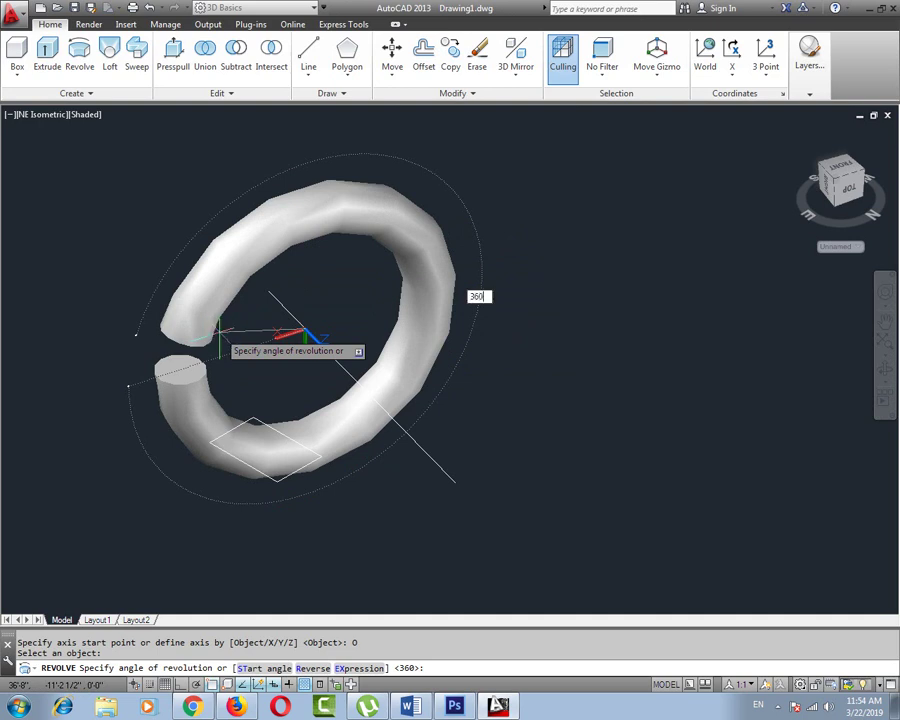
key("Return")
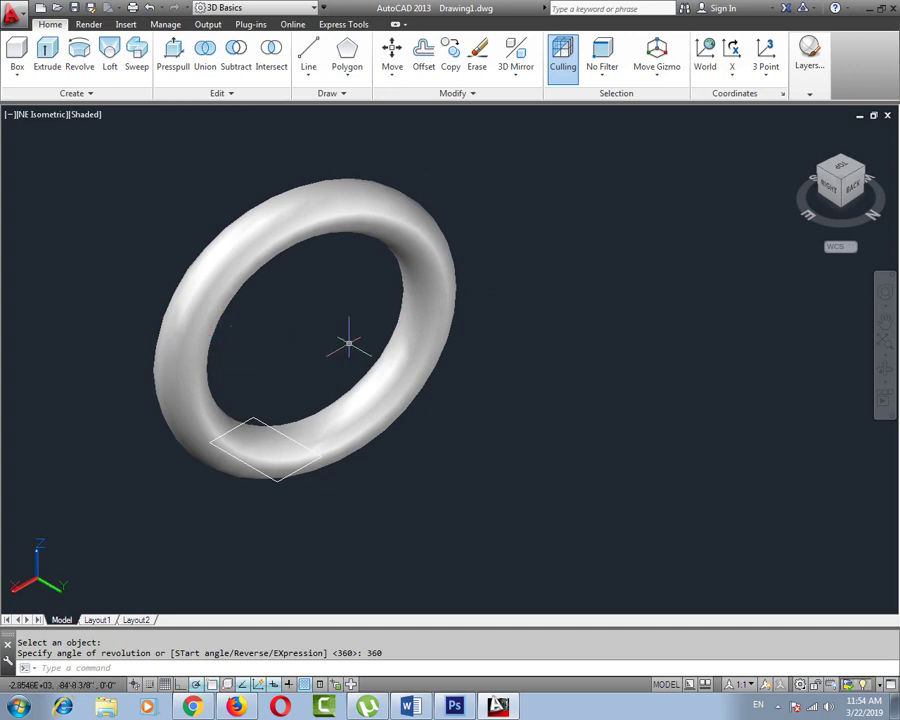
scroll(272, 445, "up", 5)
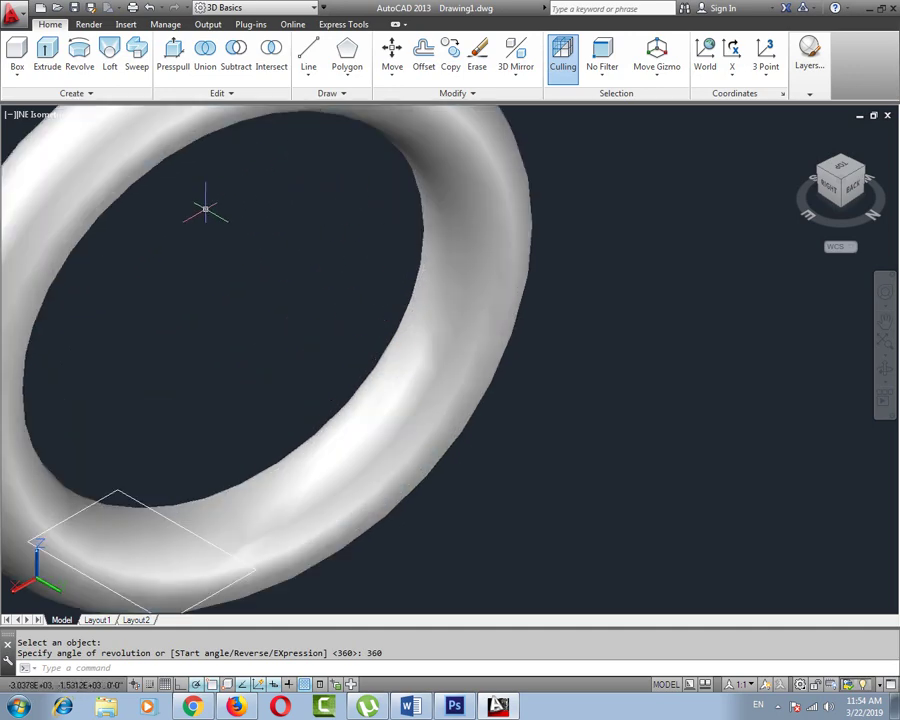
scroll(250, 230, "down", 6)
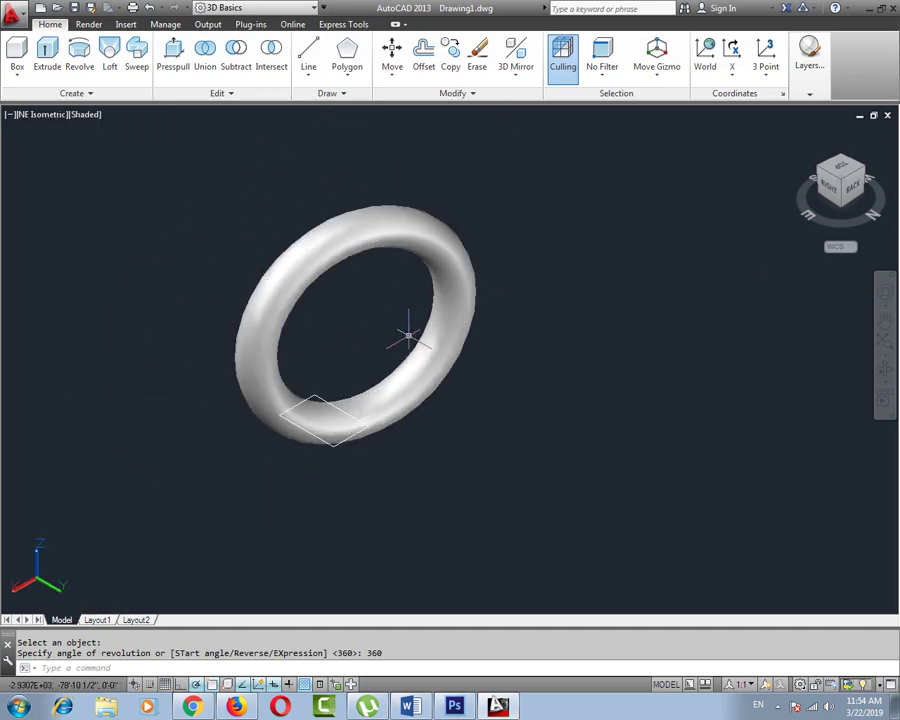
- Undo the revolve of the circle
key("ctrl+z")
key("ctrl+z")
key("Escape")
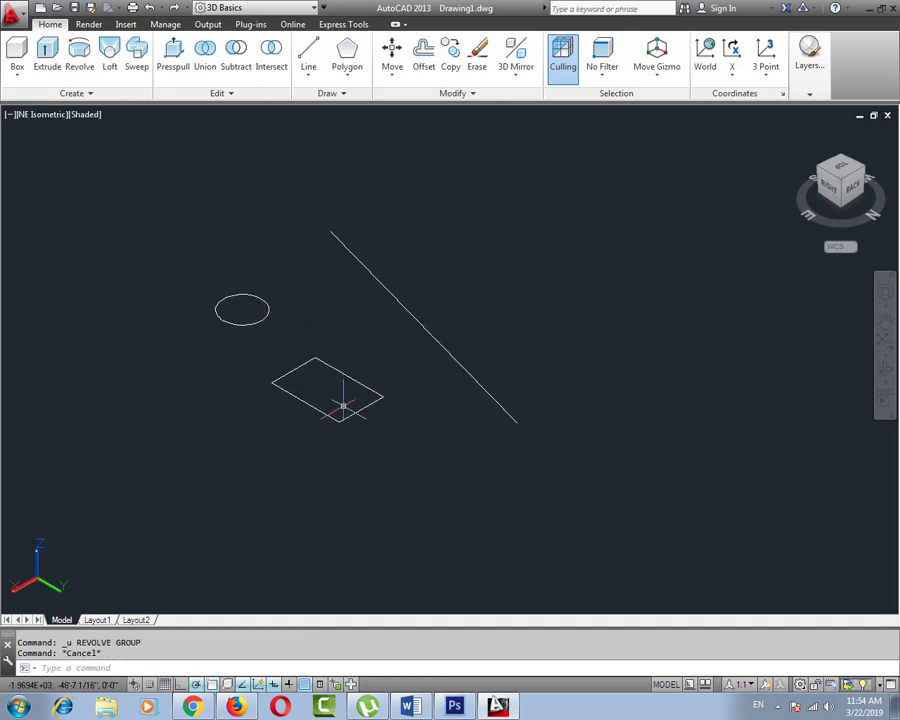
- Revolve the rectangle 360 degrees as a solid, defining the axis by the lower and upper endpoints of the diagonal line
left_click(76, 56)
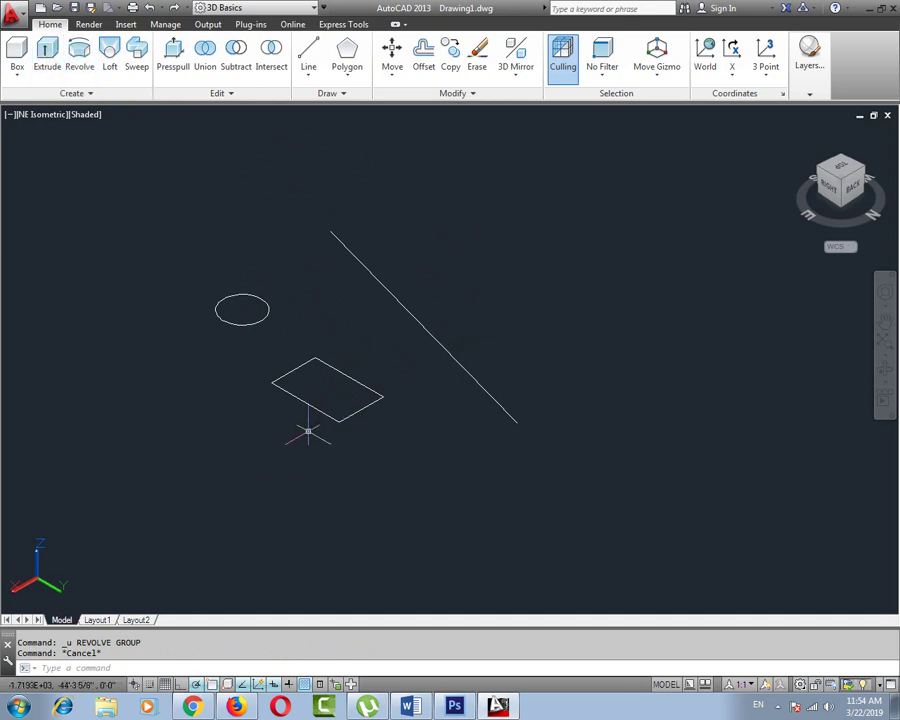
type("REV")
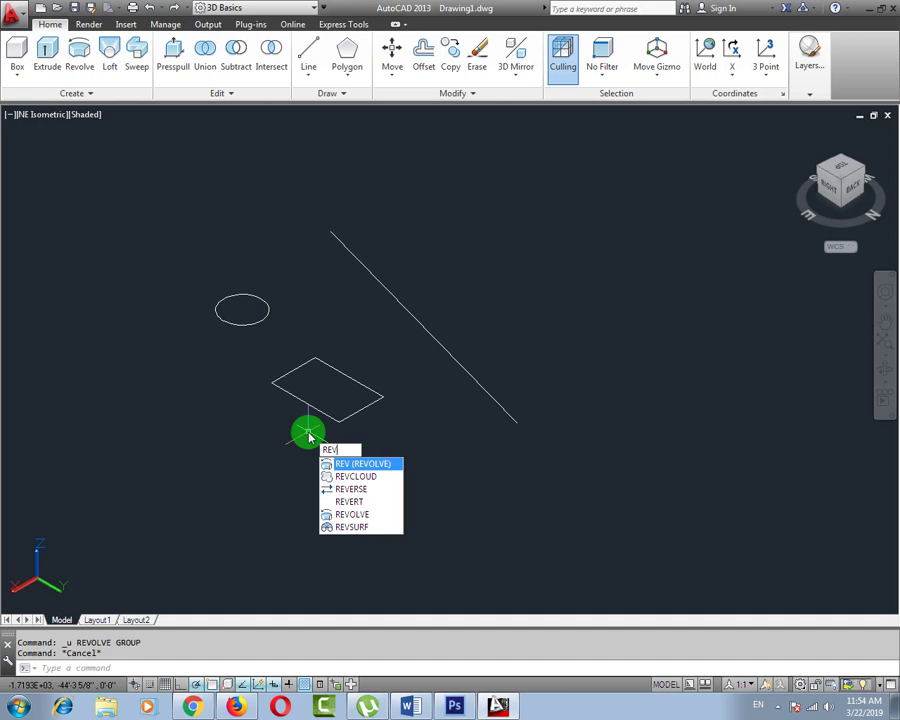
key("Return")
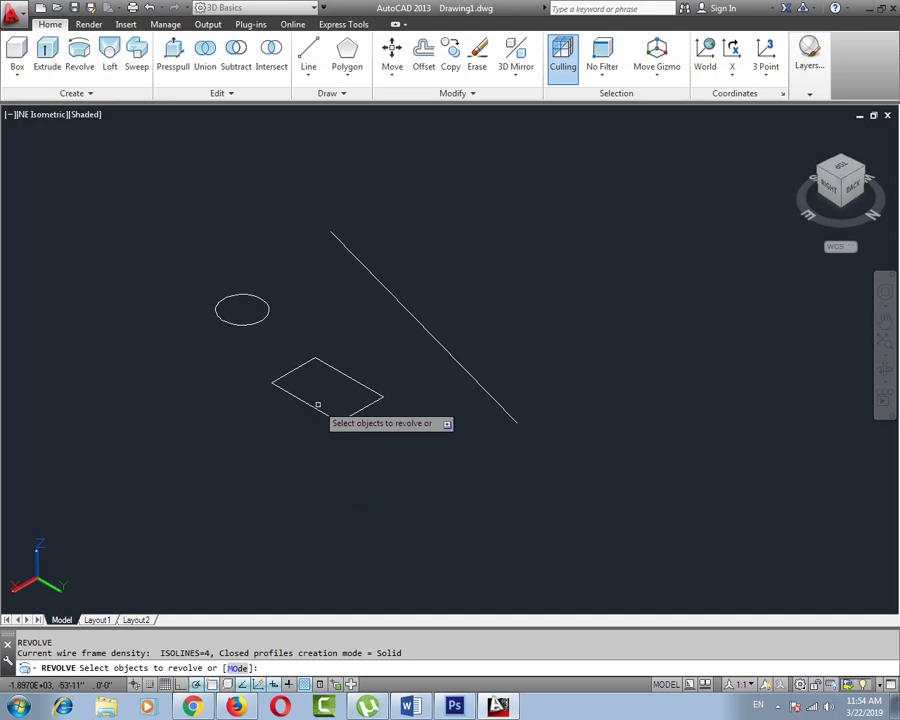
left_click(312, 407)
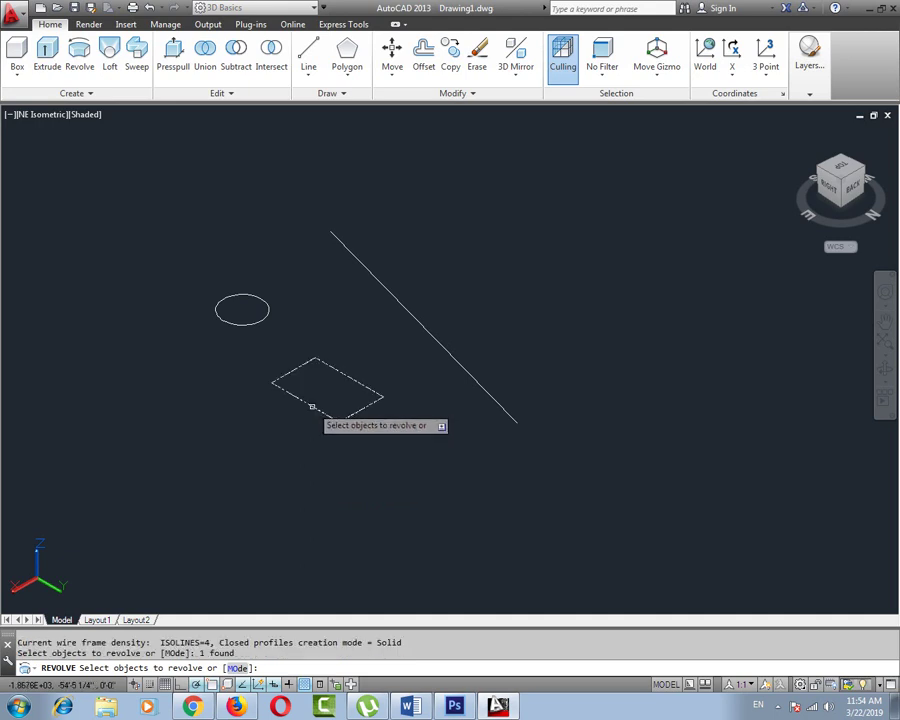
key("Return")
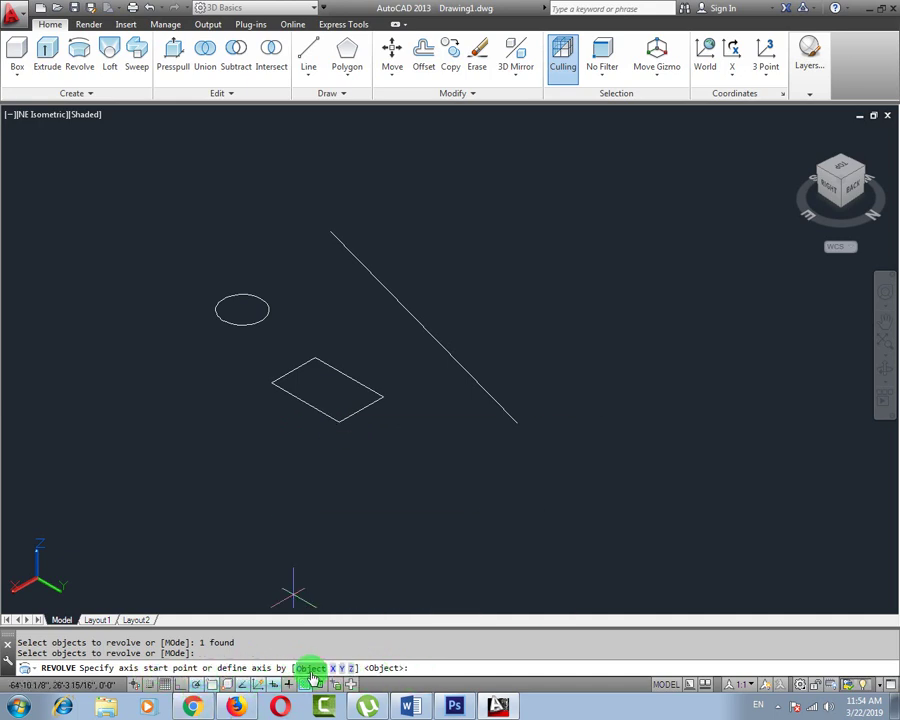
left_click(516, 423)
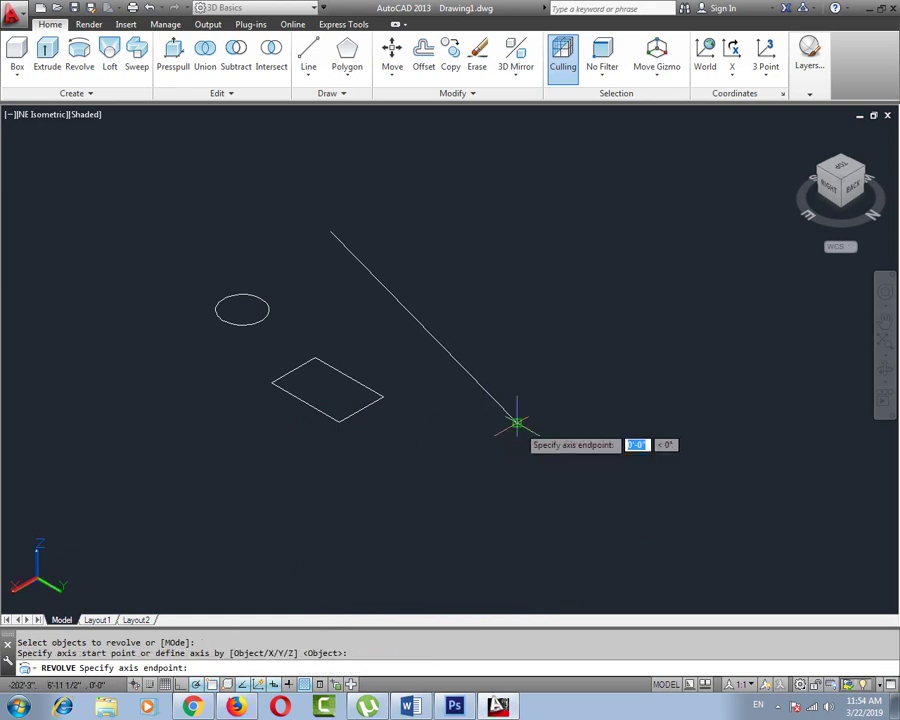
left_click(332, 232)
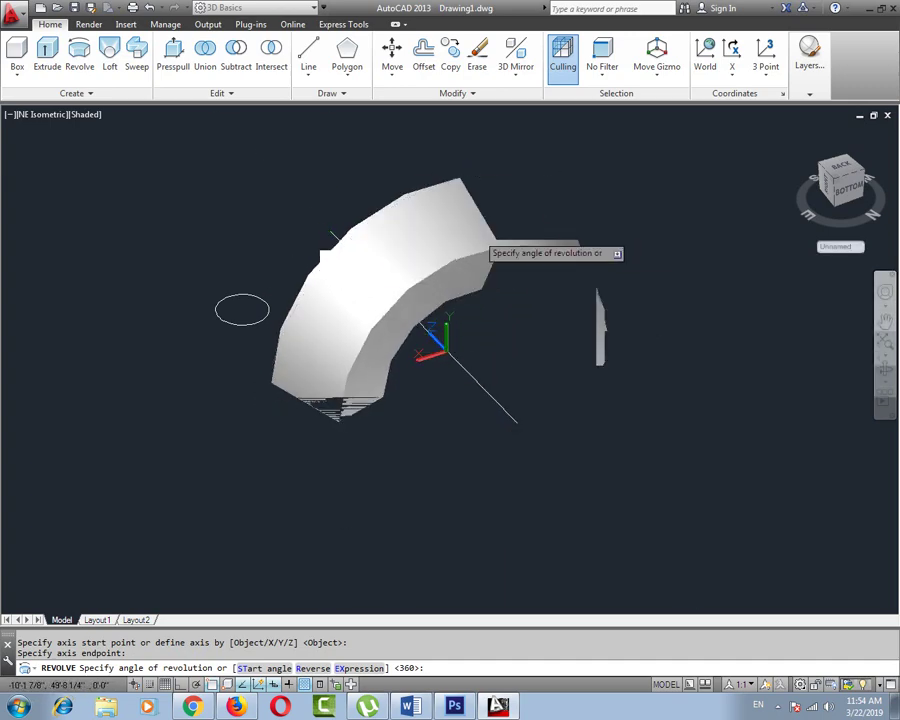
right_click(508, 317)
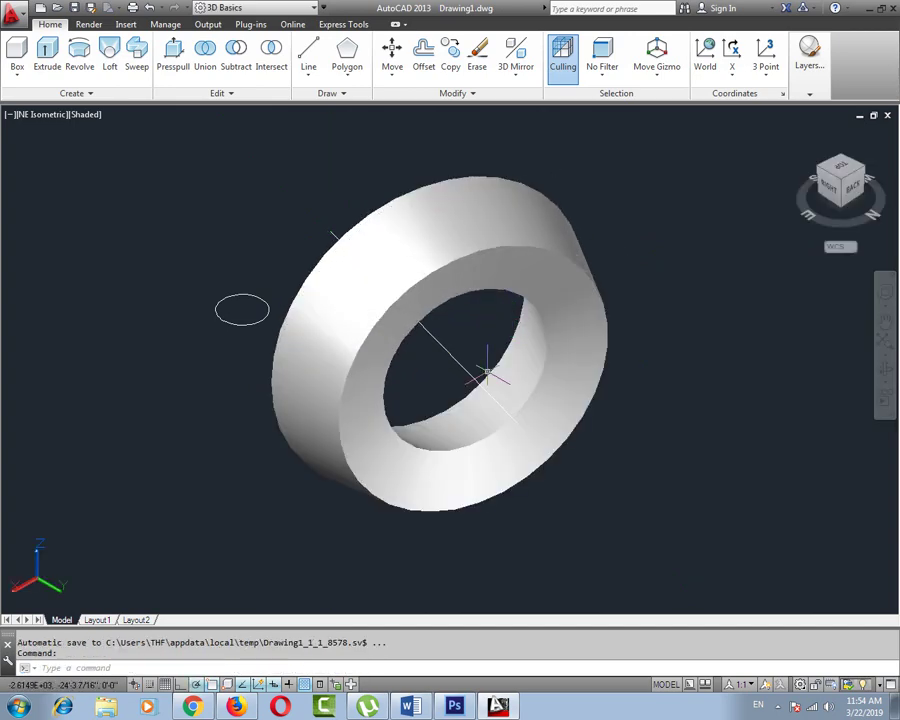
- Erase the revolved ring solid and the circle, keeping only the diagonal line
scroll(487, 372, "up", 2)
scroll(490, 362, "down", 7)
scroll(490, 362, "up", 7)
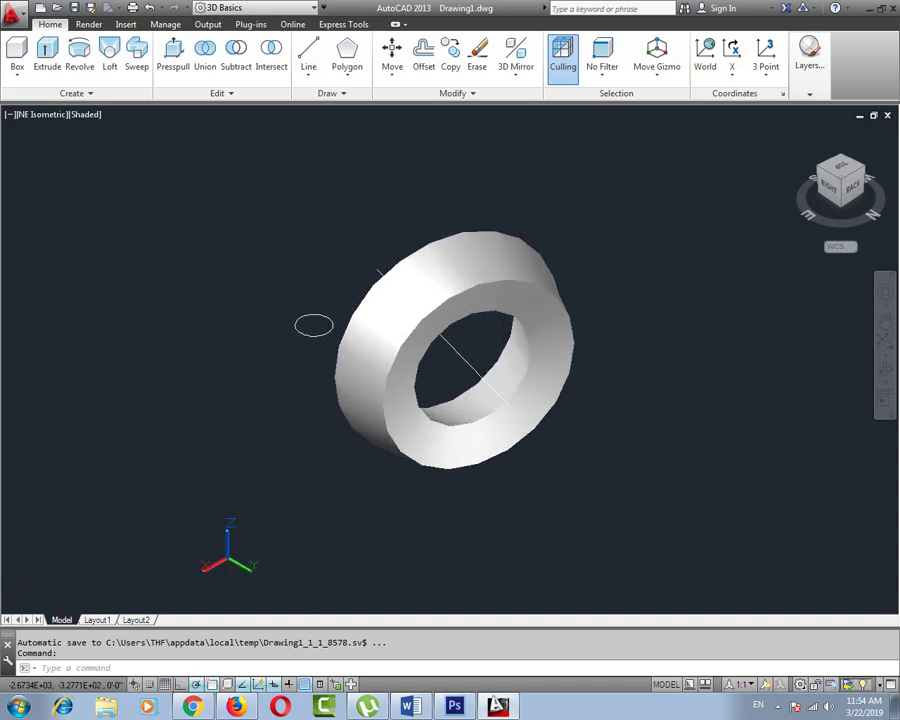
scroll(490, 362, "down", 3)
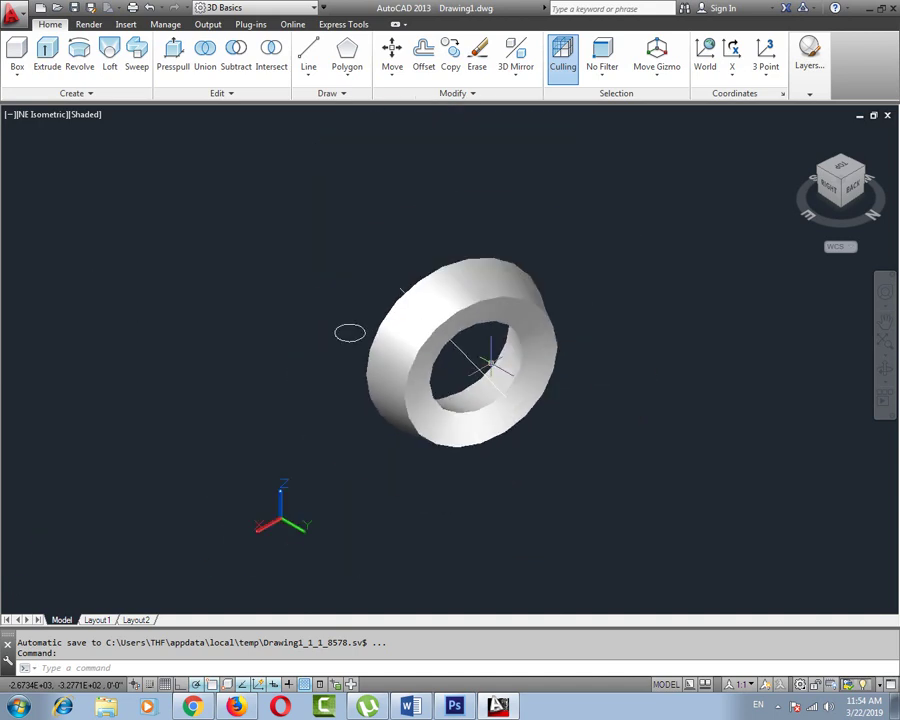
left_click(475, 322)
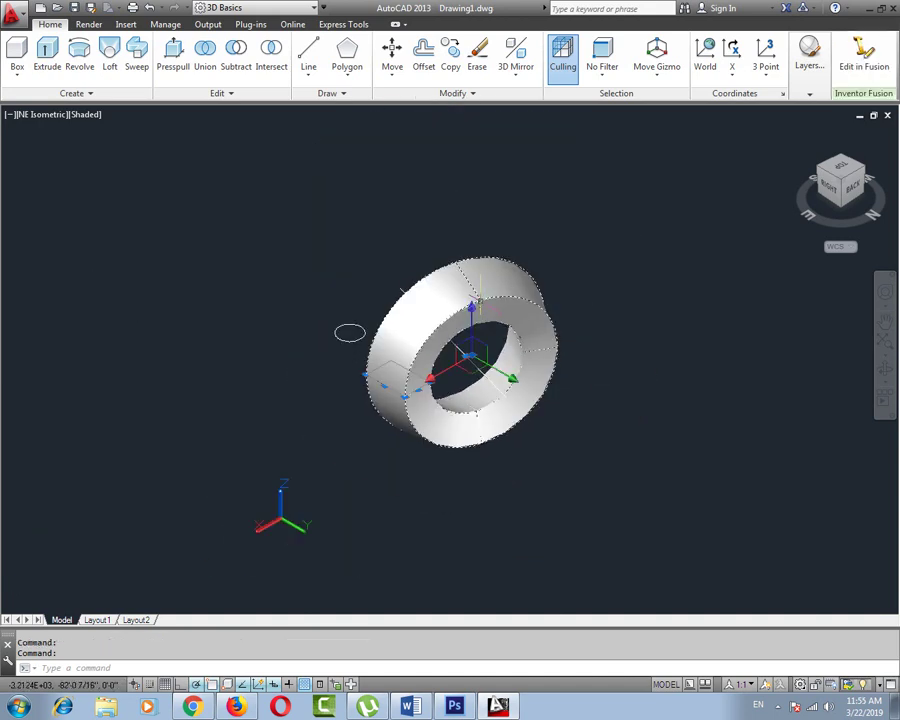
key("Delete")
left_click(362, 332)
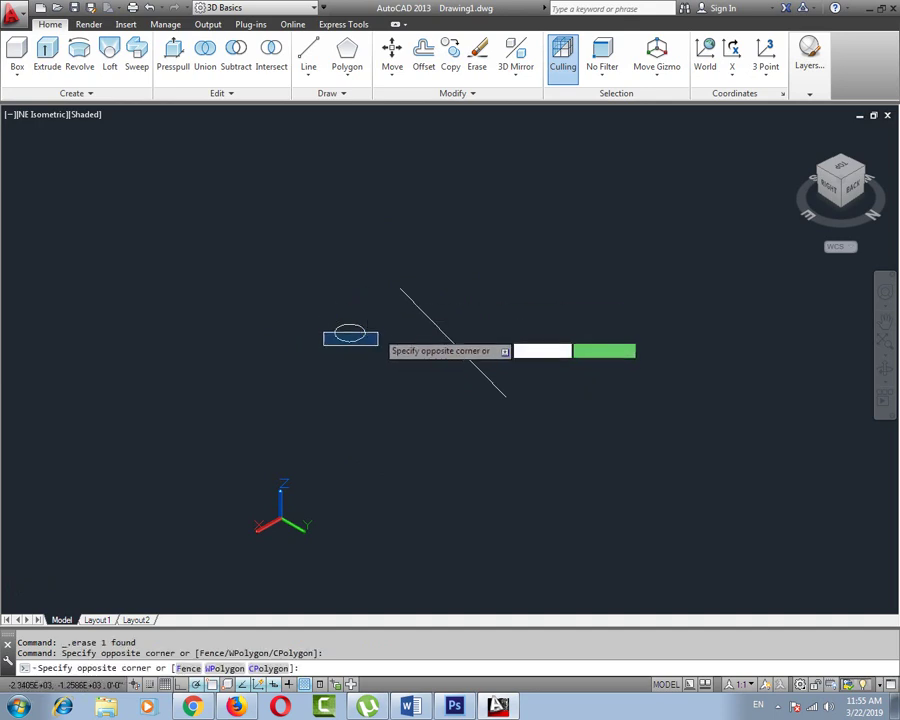
left_click(370, 316)
key("Escape")
- Draw a closed, irregular spline with the Fit method beside the diagonal line
scroll(373, 368, "up", 2)
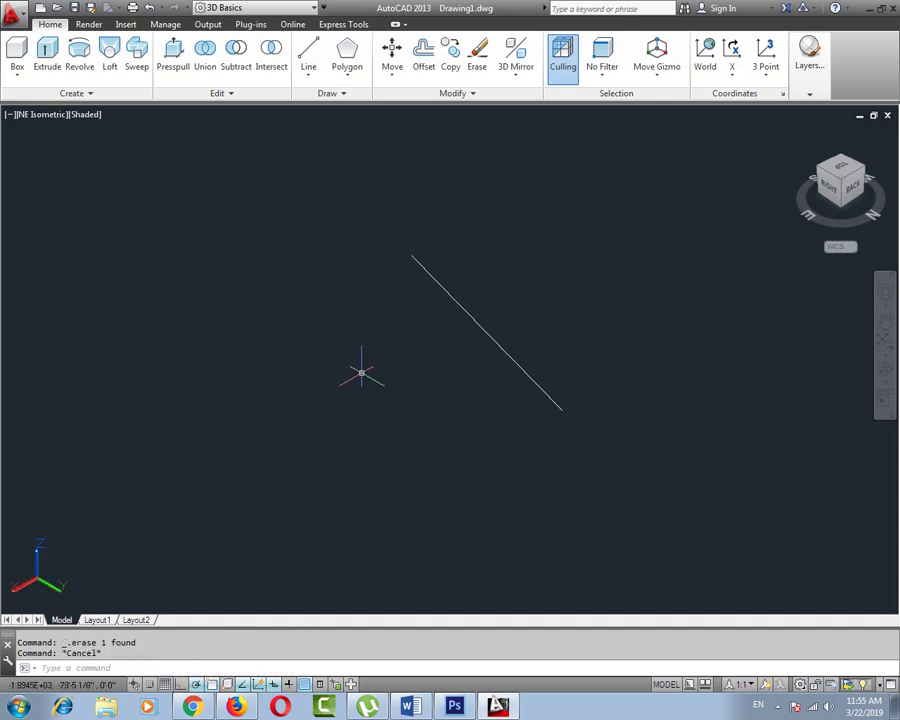
type("s")
key("Return")
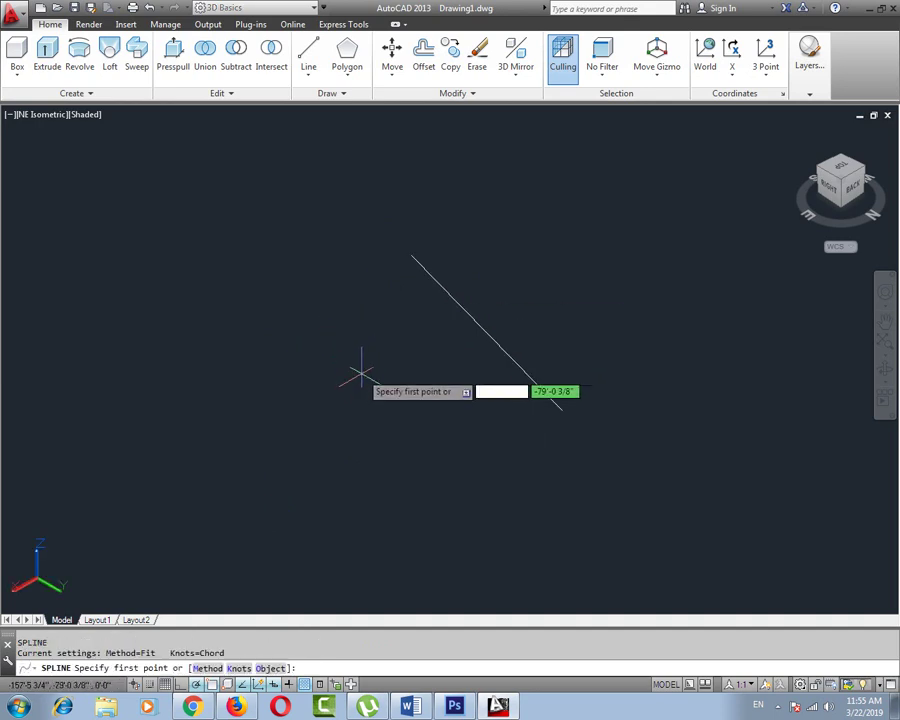
left_click(358, 318)
left_click(325, 283)
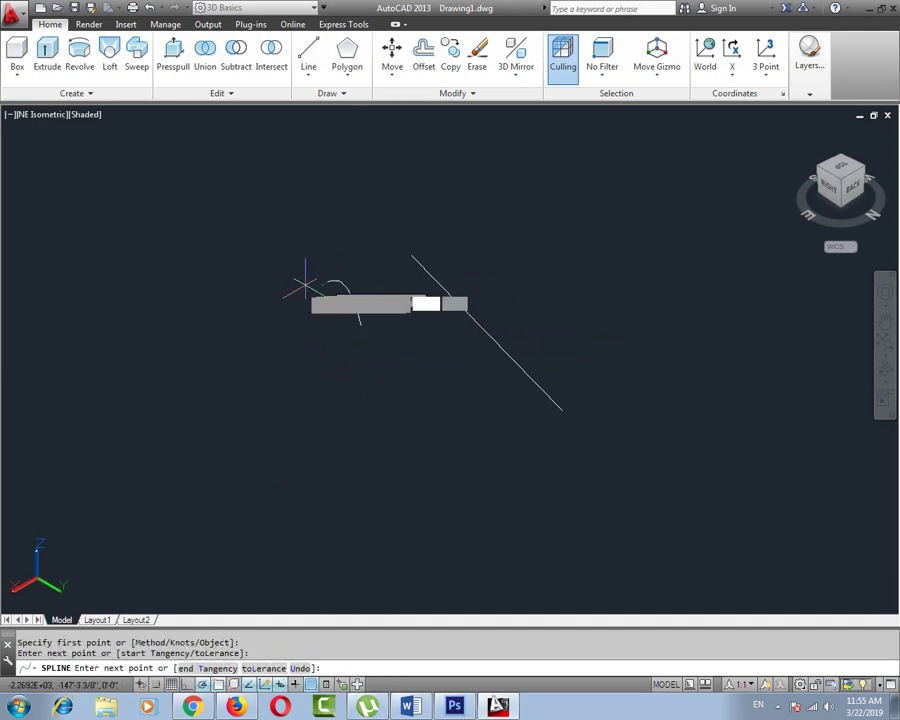
left_click(272, 331)
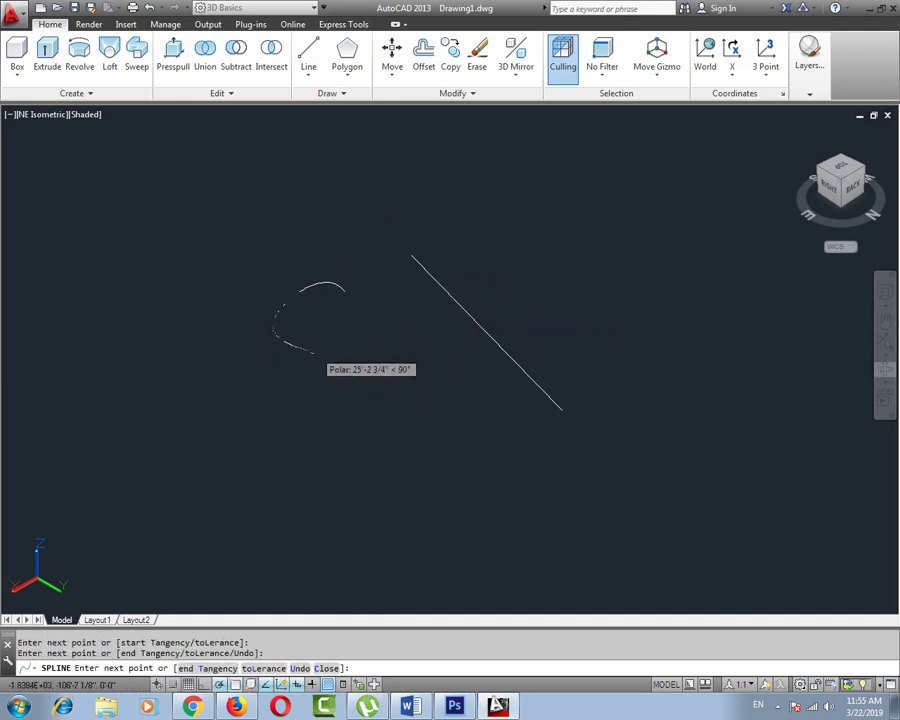
left_click(369, 376)
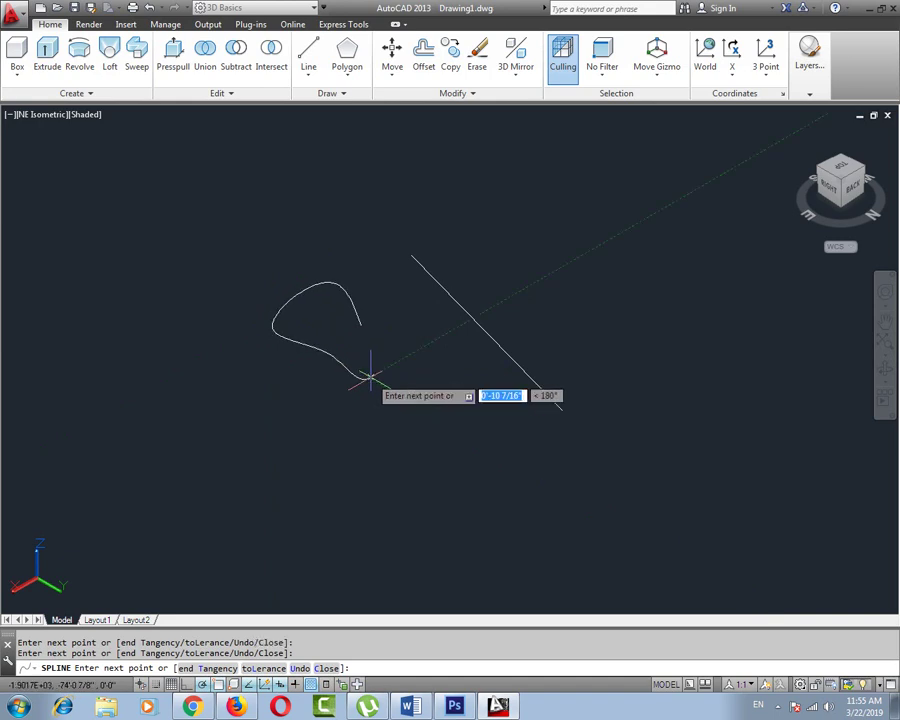
left_click(361, 325)
type("c")
key("Return")
- Try to revolve the closed spline 360 degrees as a solid, using the Object option with the diagonal line as axis
middle_click_drag(424, 368, 313, 360)
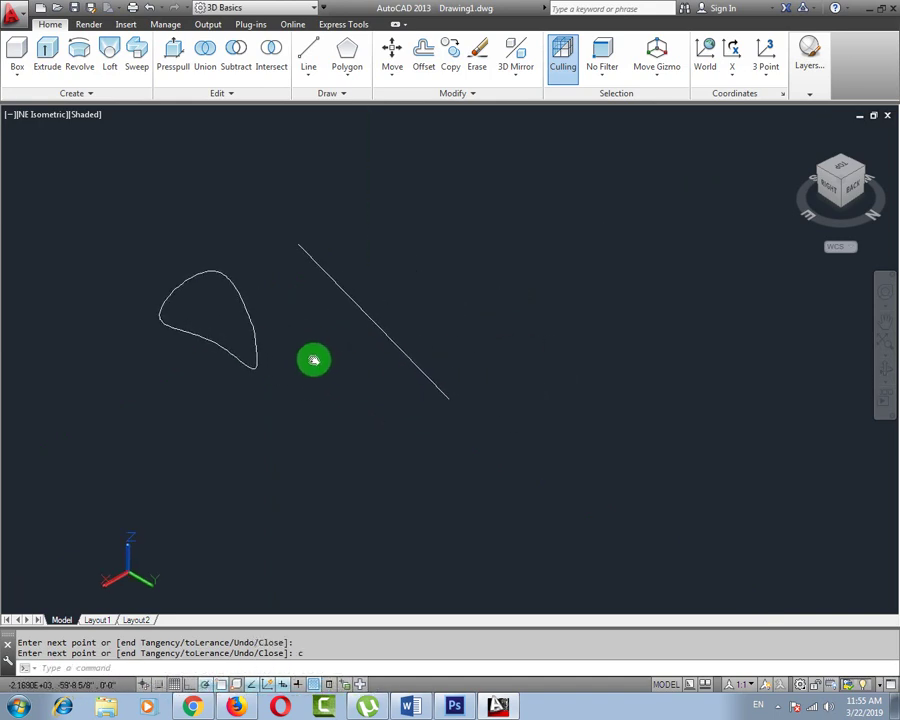
scroll(262, 340, "up", 2)
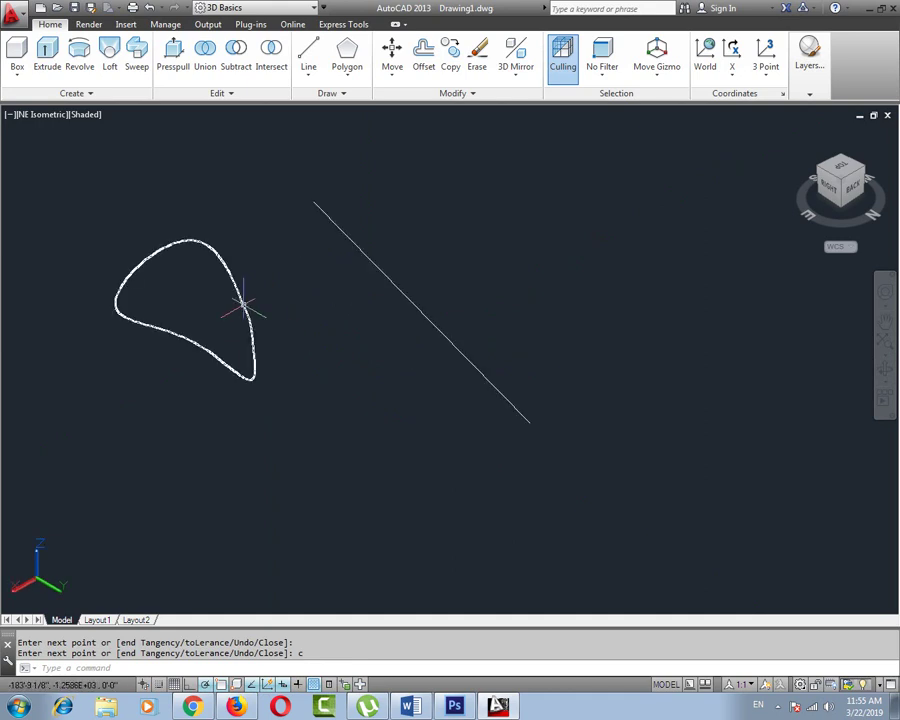
scroll(249, 314, "down", 2)
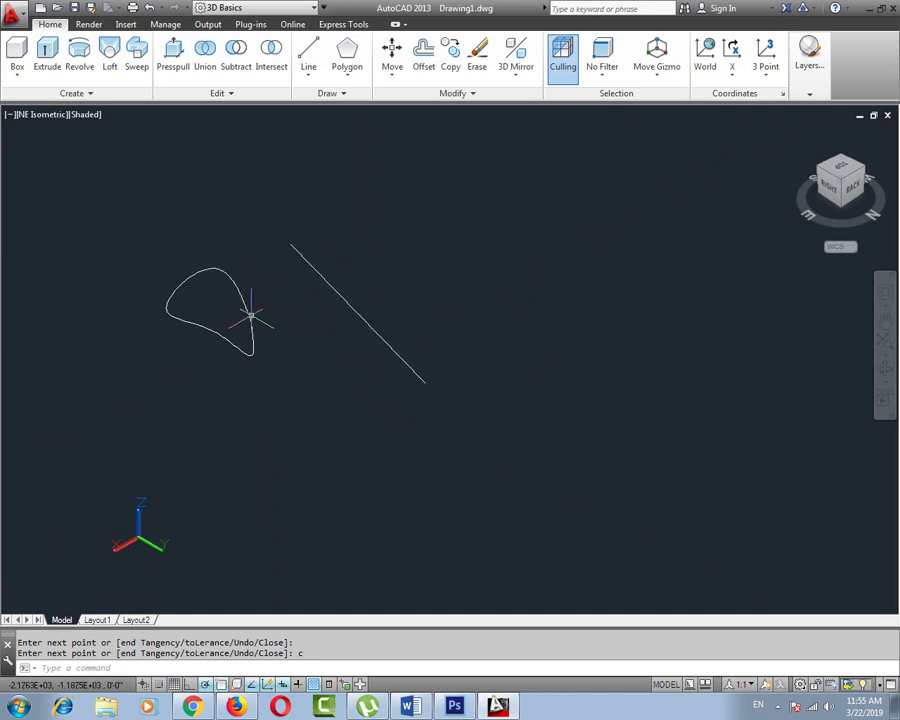
type("rev")
key("Return")
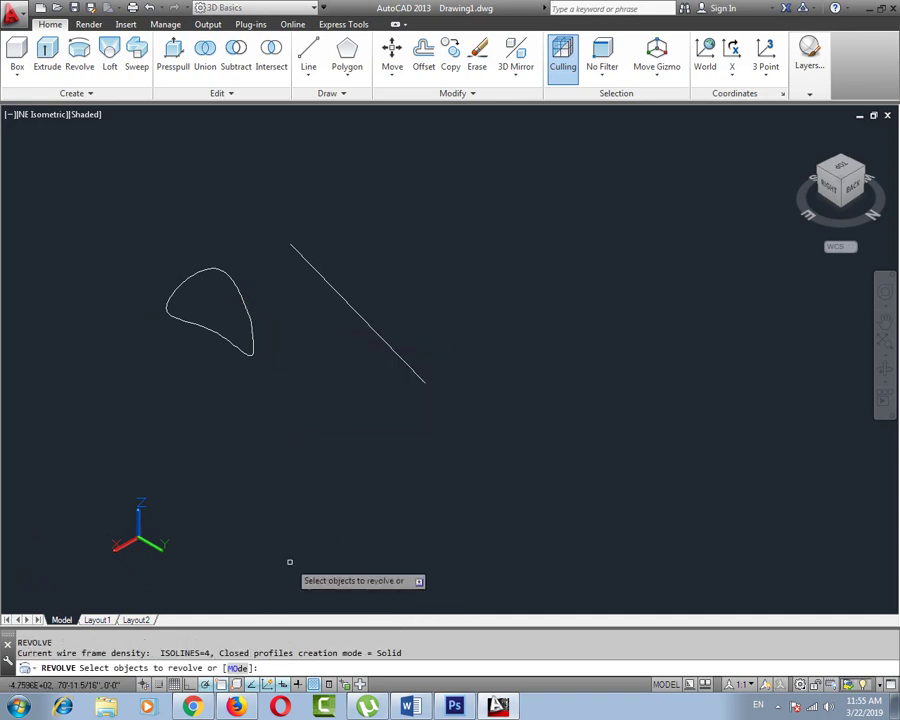
left_click(250, 313)
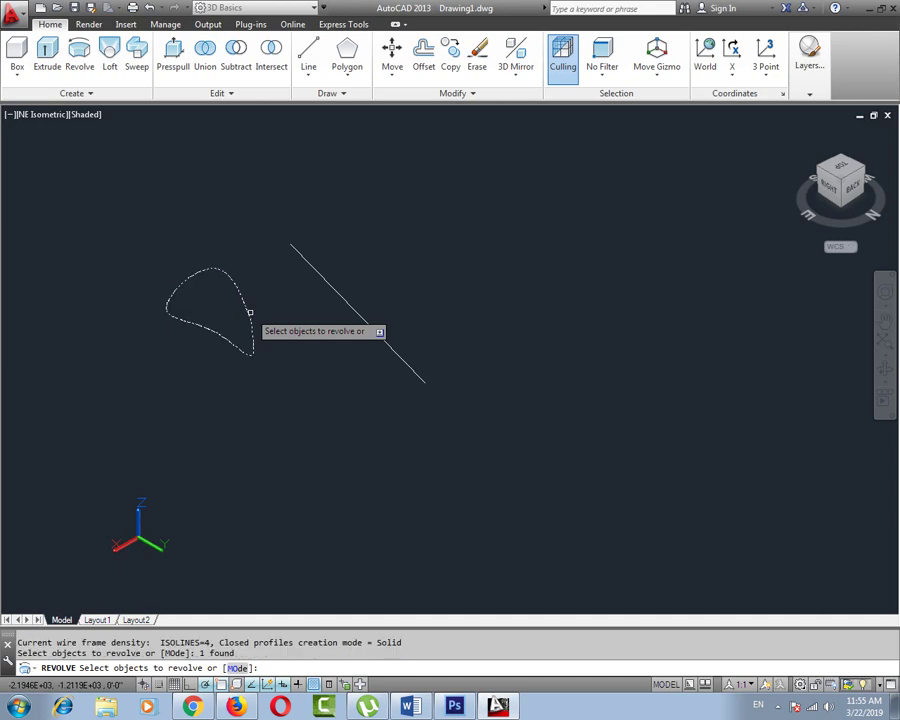
key("Return")
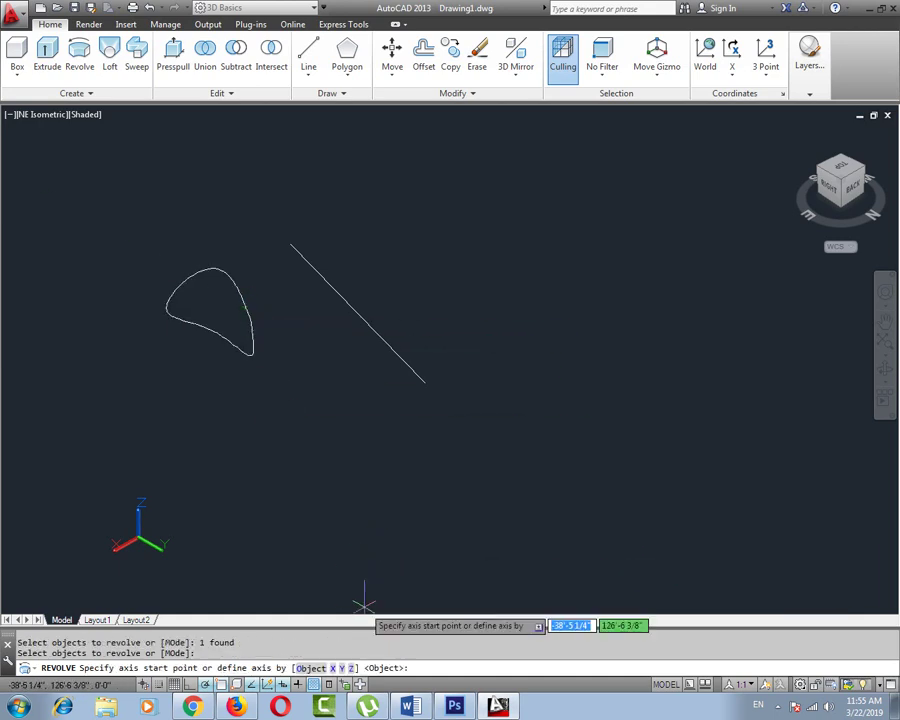
left_click(309, 669)
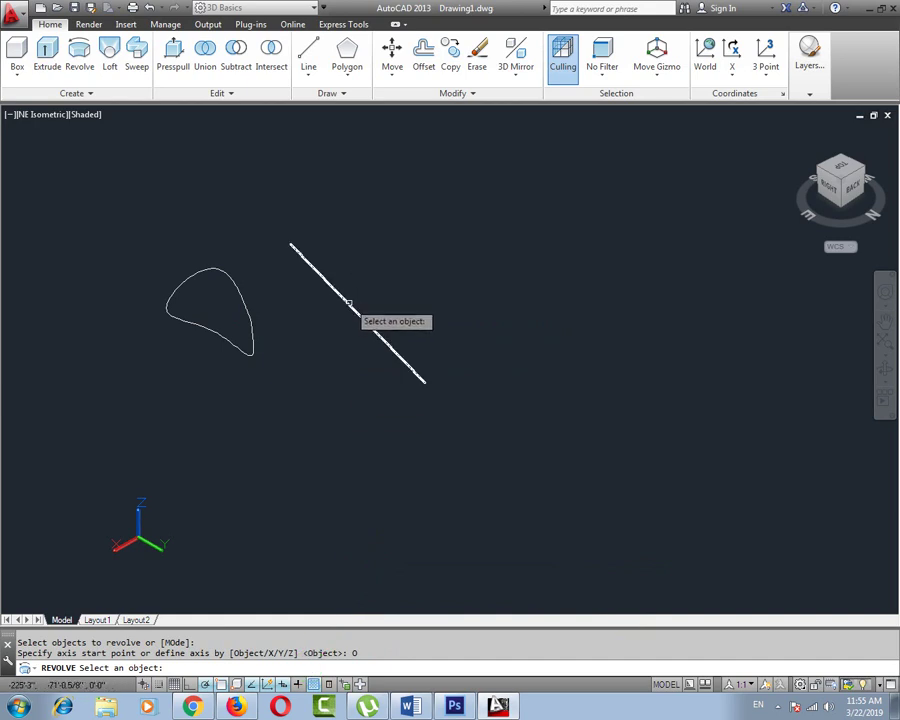
left_click(348, 303)
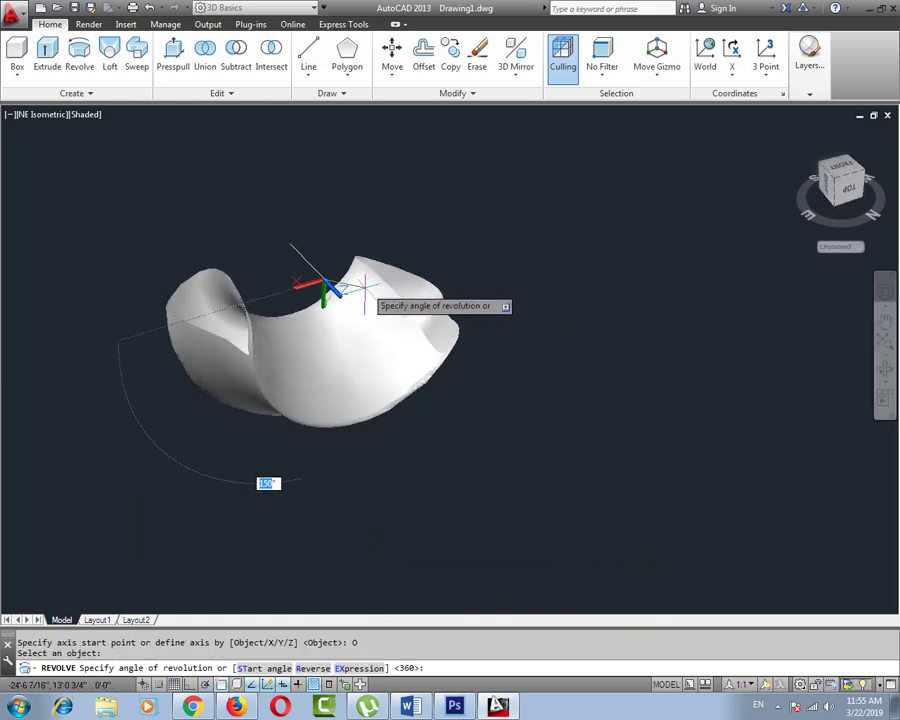
left_click(176, 318)
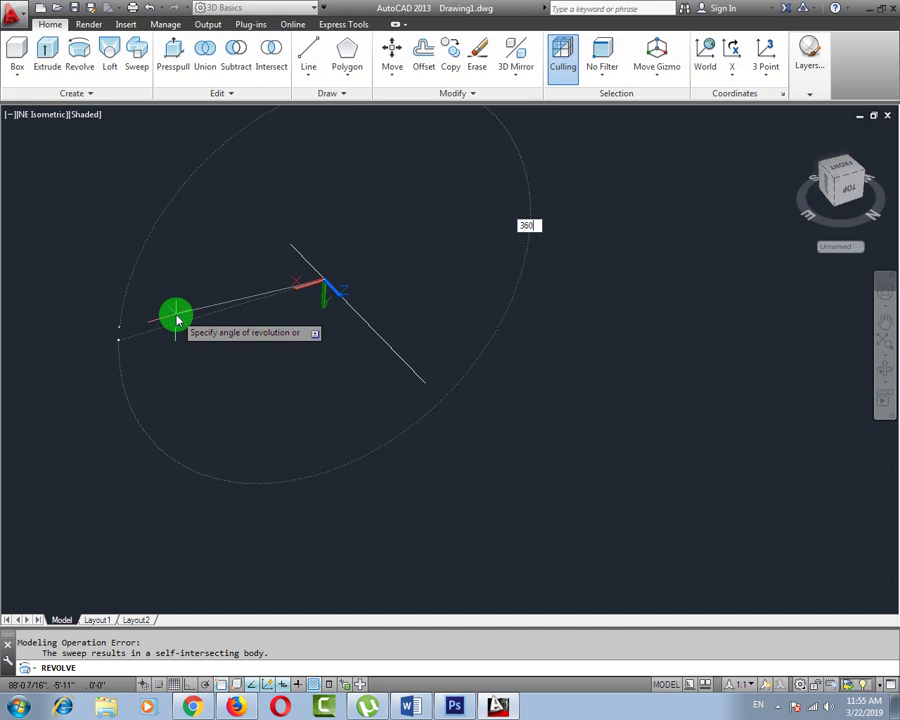
left_click(176, 319)
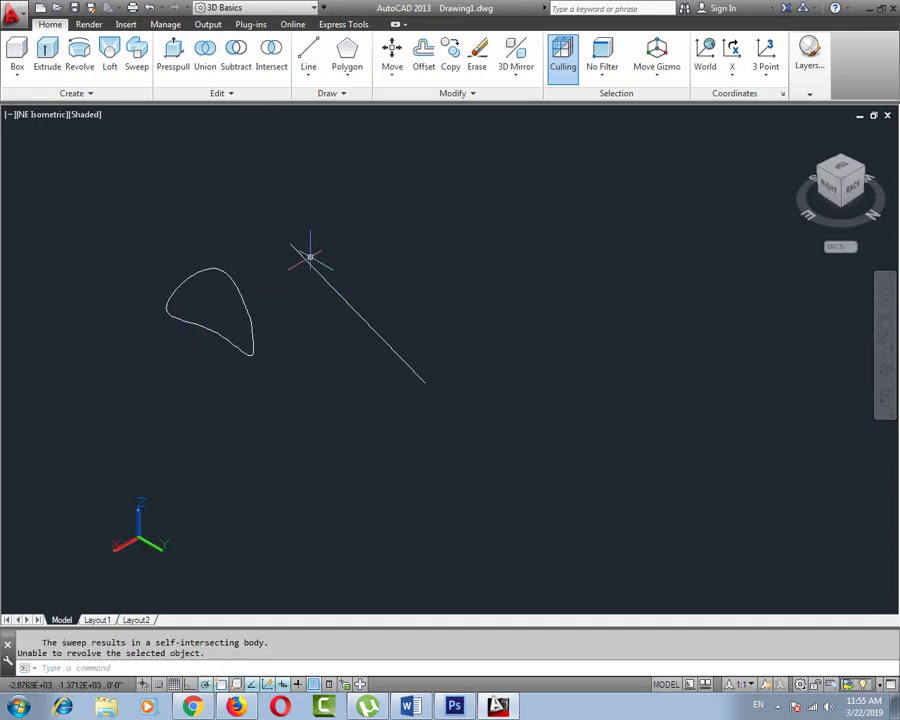
key("Escape")
type("shade\\")
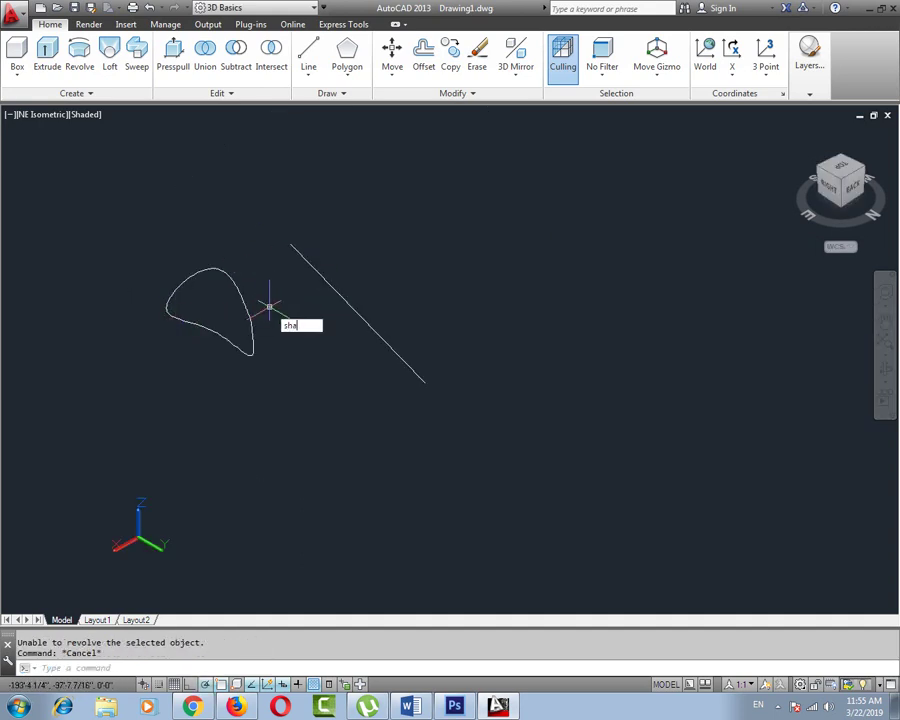
key("Return")
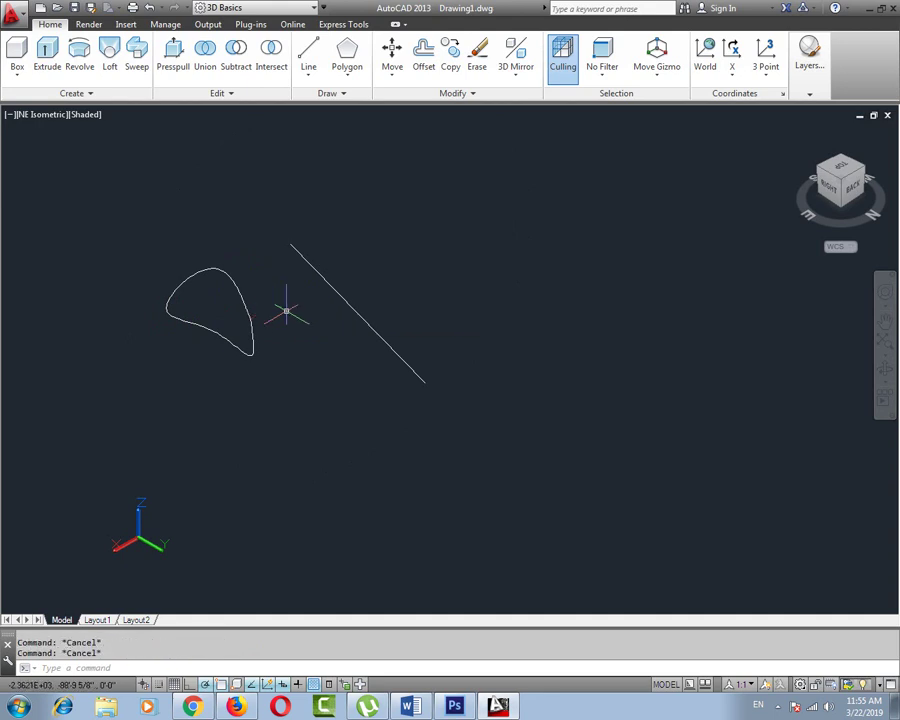
type("re")
left_click(396, 318)
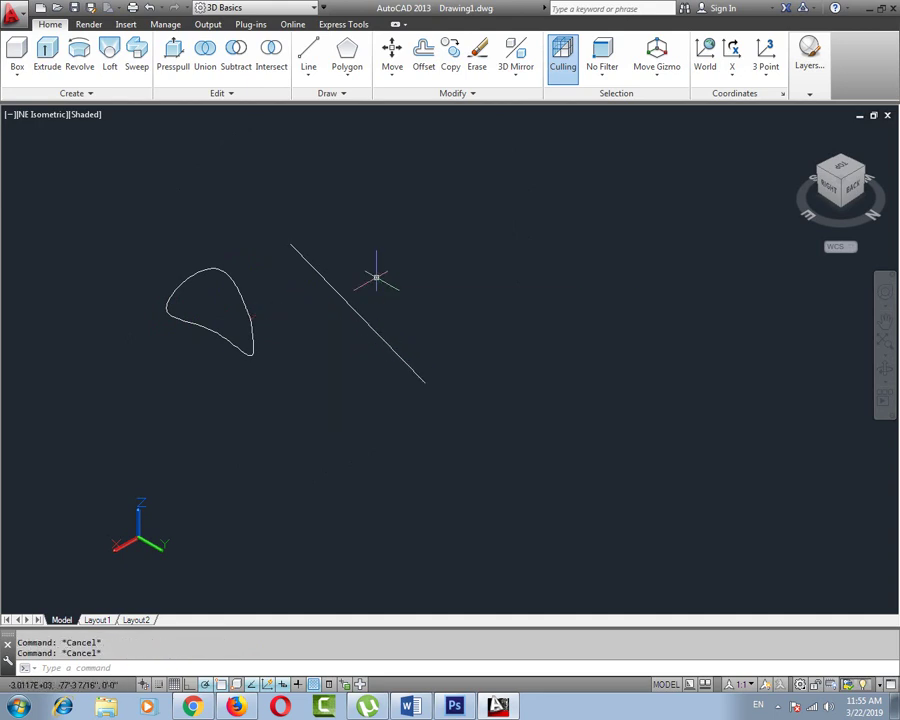
- Move the diagonal line closer to the closed spline, shifting it up past the spline's upper end
left_click(338, 313)
type("m")
key("Return")
left_click(338, 313)
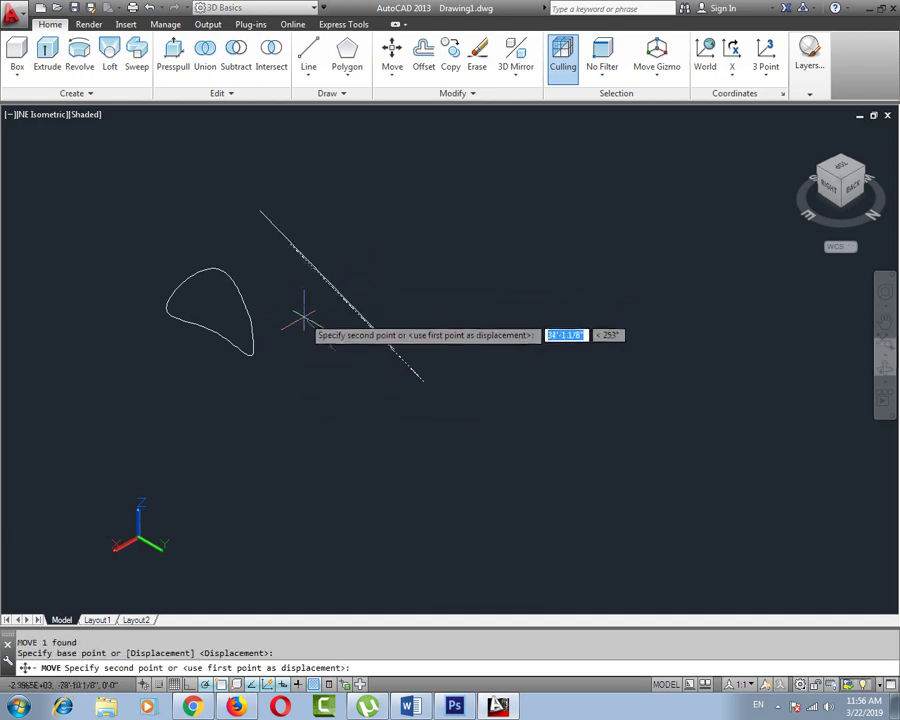
key("Escape")
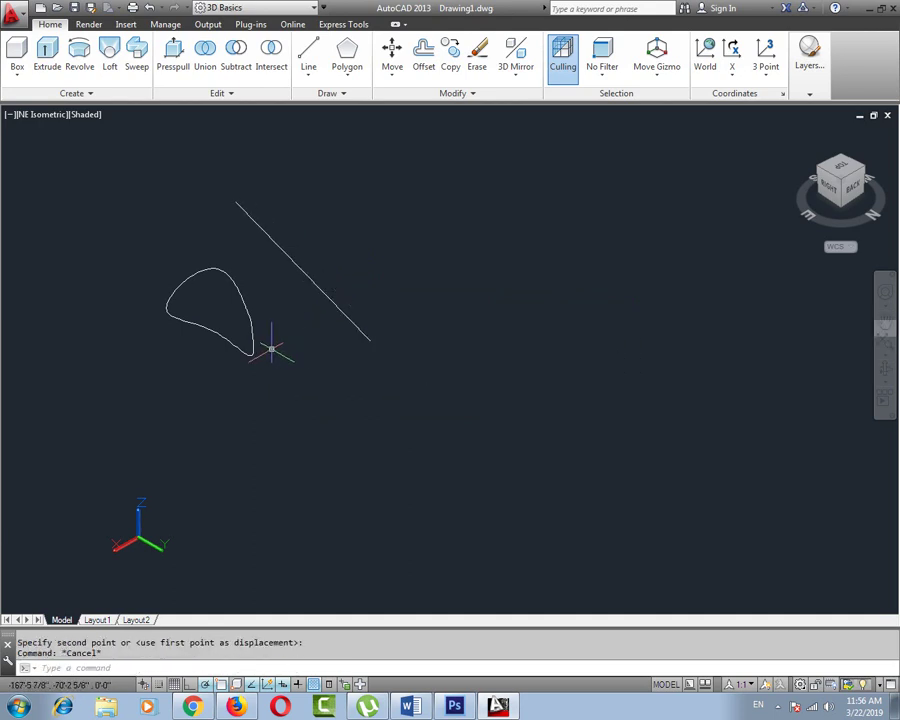
- Try to revolve the closed spline as a solid, using the Object option with the moved diagonal line as axis
type("rev")
key("Return")
left_click(256, 349)
key("Return")
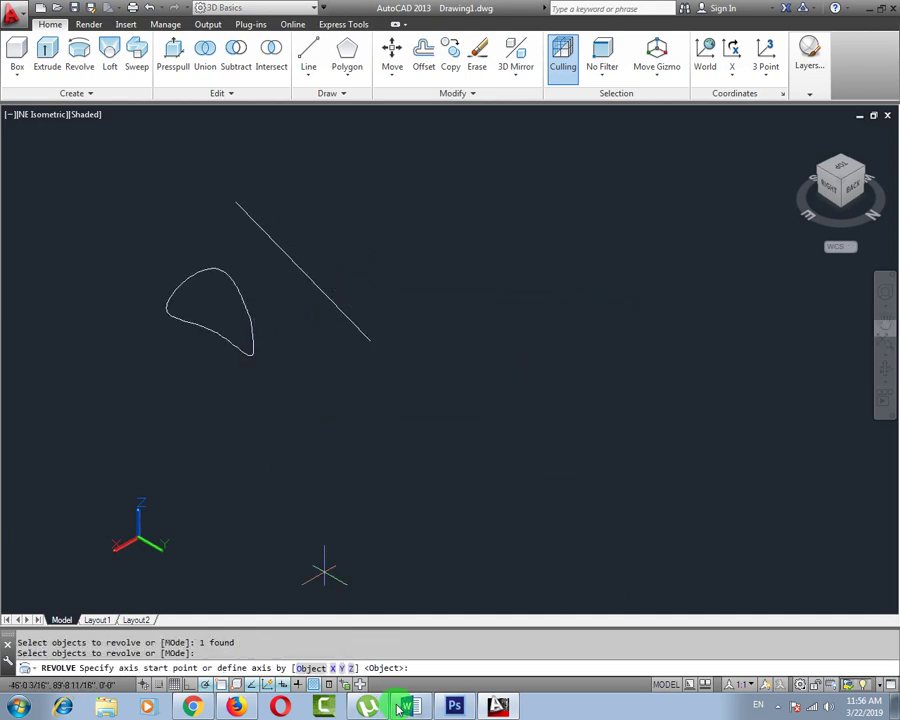
left_click(303, 675)
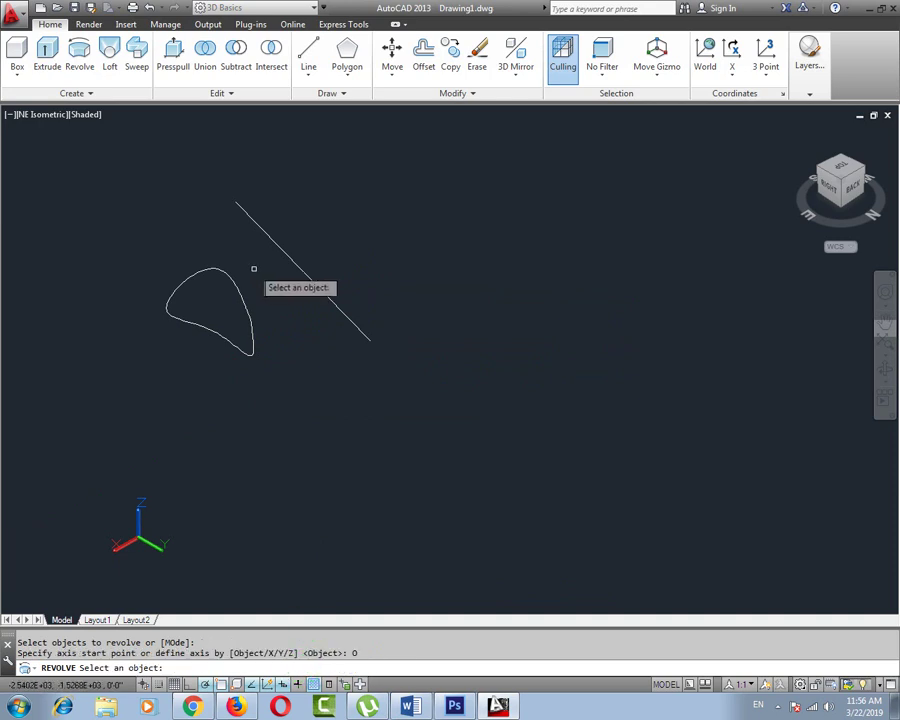
left_click(278, 245)
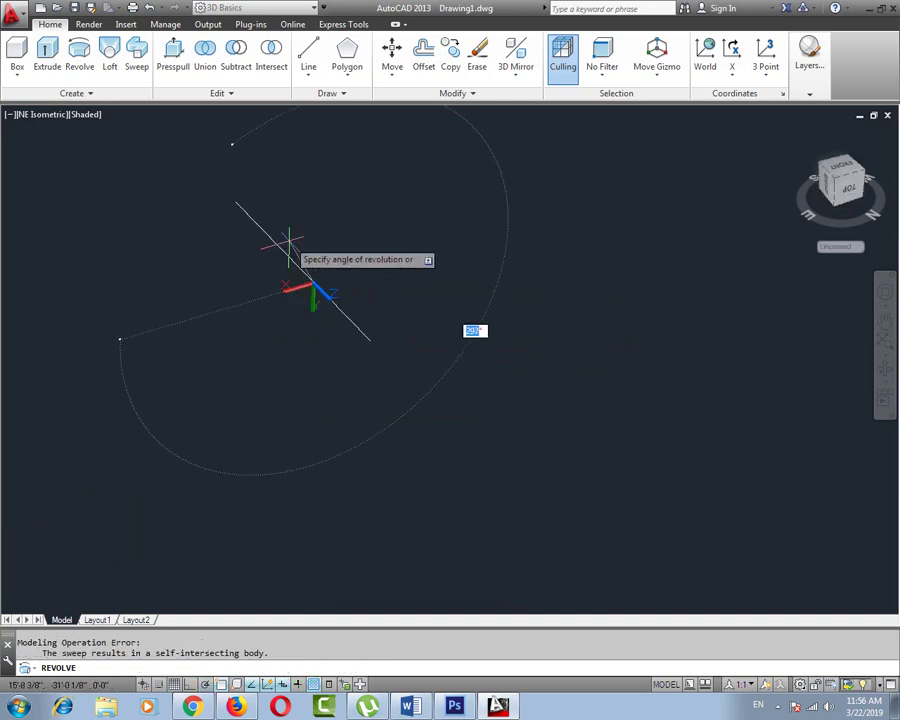
left_click(288, 241)
scroll(288, 303, "down", 2)
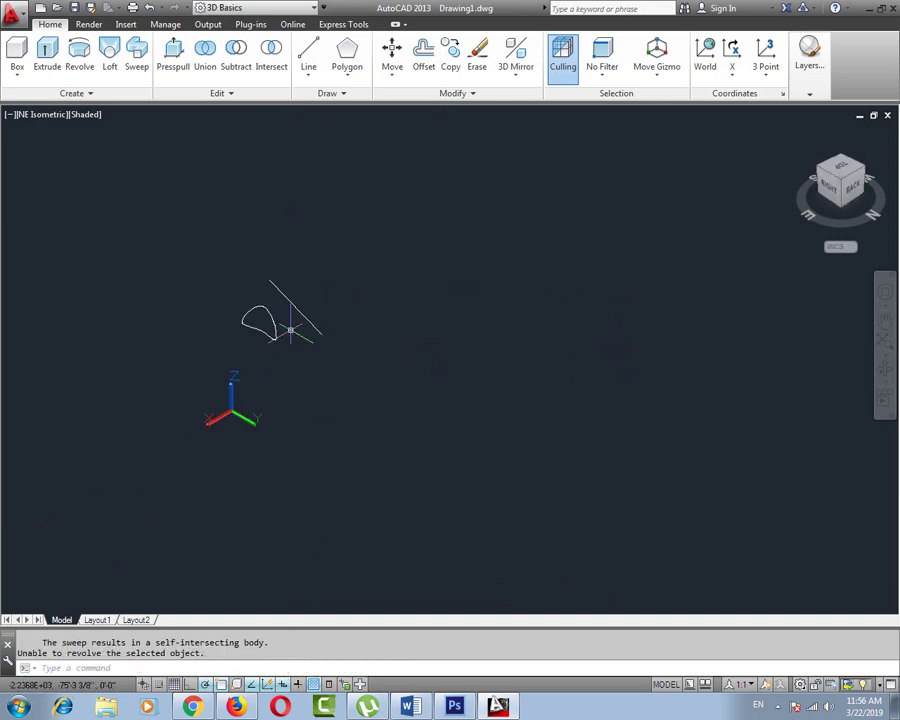
middle_click_drag(290, 324, 400, 352)
scroll(294, 352, "up", 3)
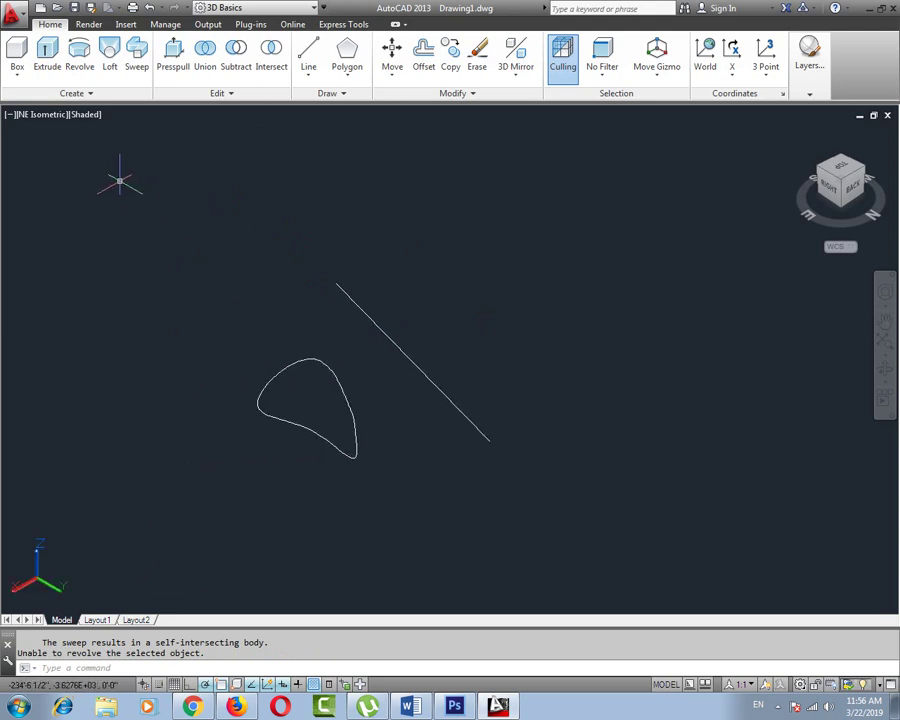
- Change the viewport's visual style to Realistic
left_click(78, 114)
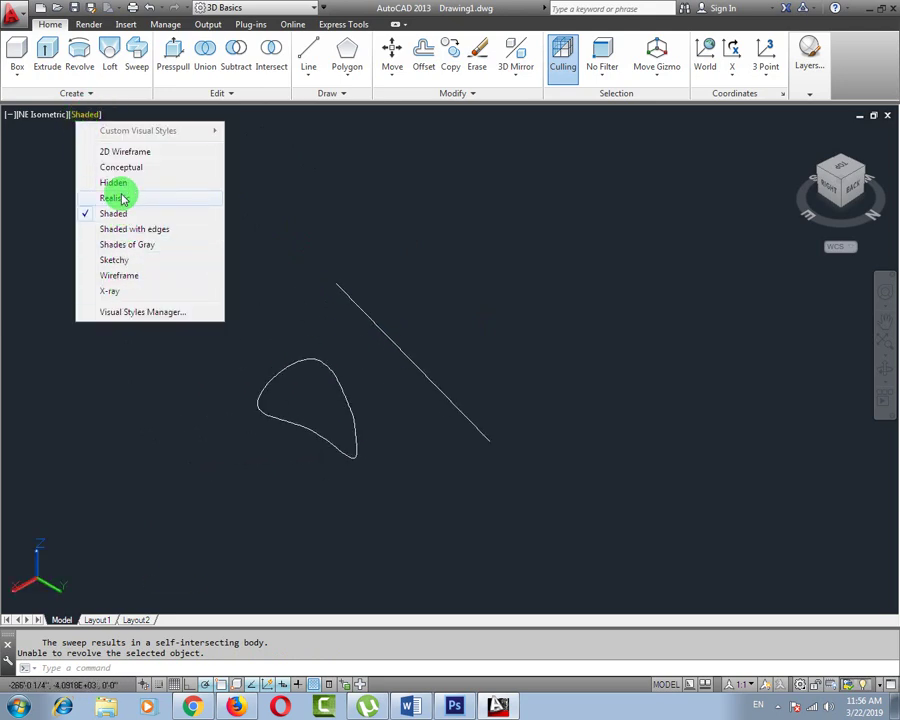
left_click(122, 197)
scroll(298, 305, "down", 3)
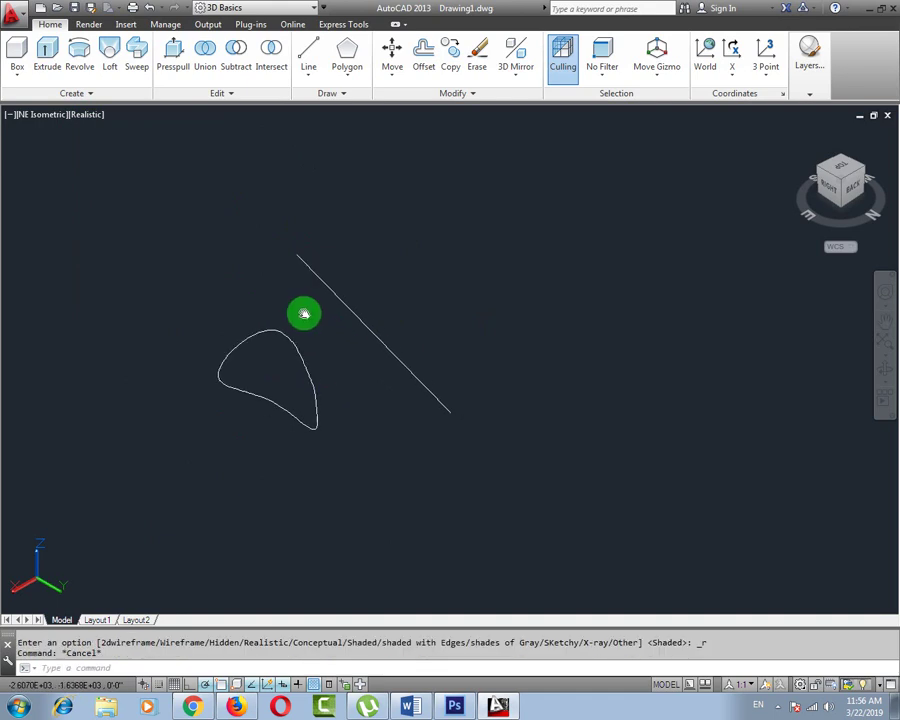
key("Escape")
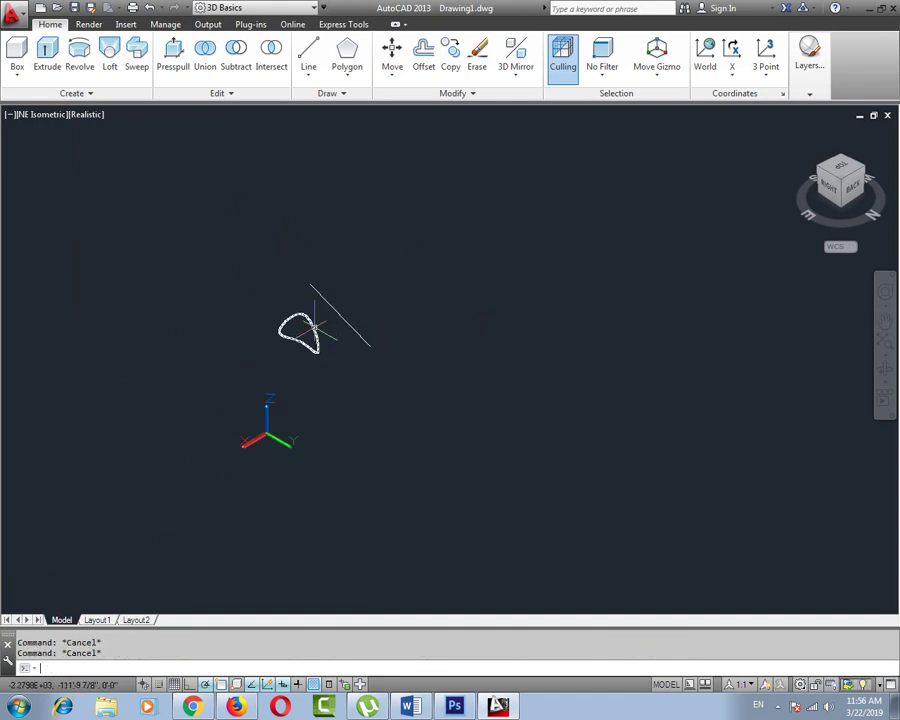
- Replace the diagonal line with a longer, steeper line placed farther from the closed spline
left_click(350, 325)
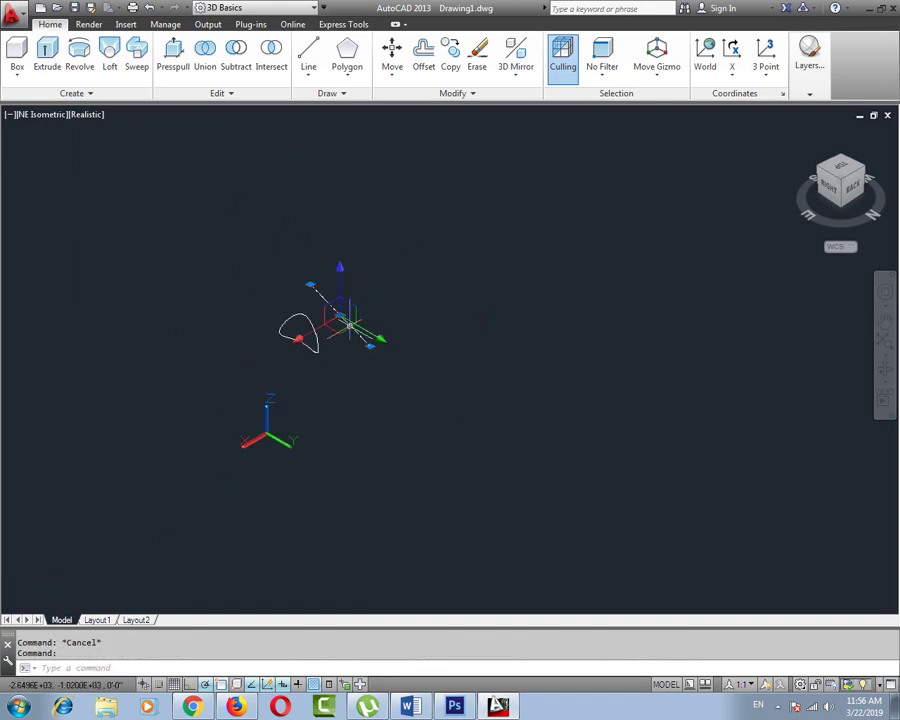
key("l")
key("Return")
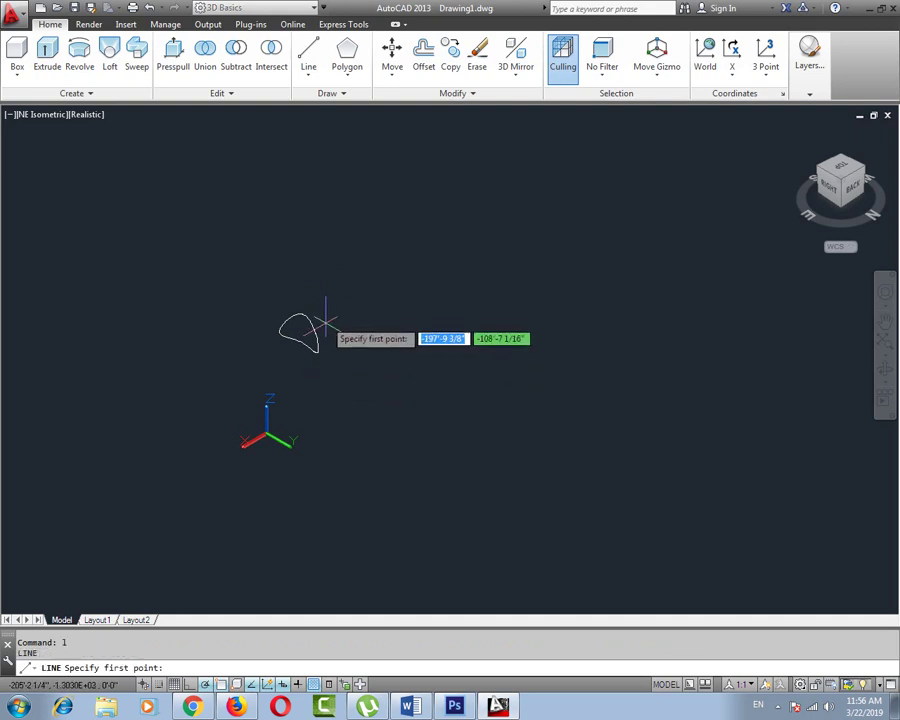
left_click(342, 243)
left_click(450, 400)
key("Escape")
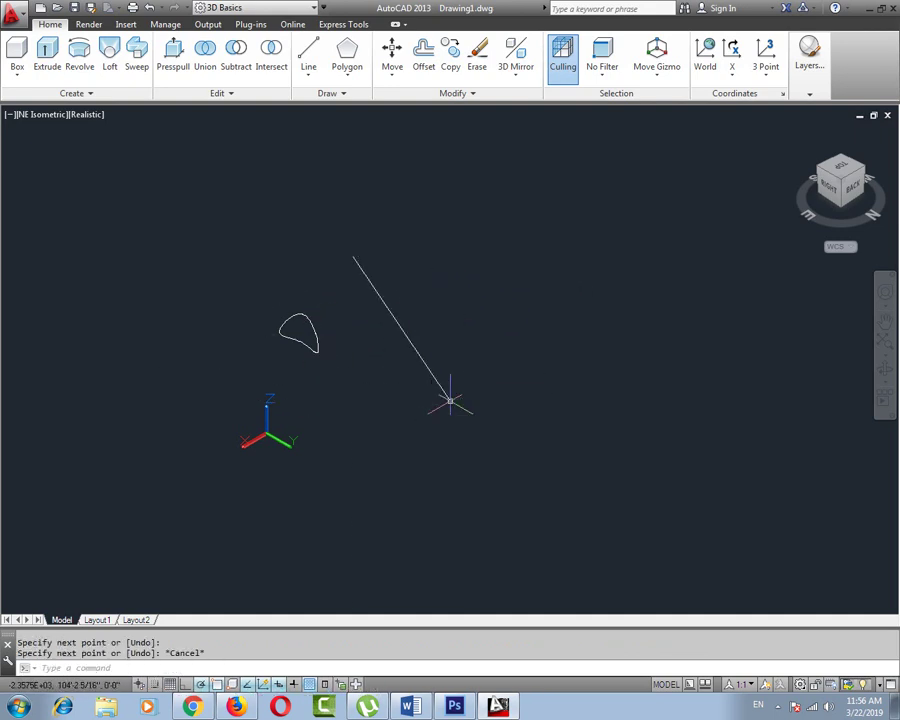
scroll(355, 385, "up", 3)
middle_click_drag(316, 290, 261, 395)
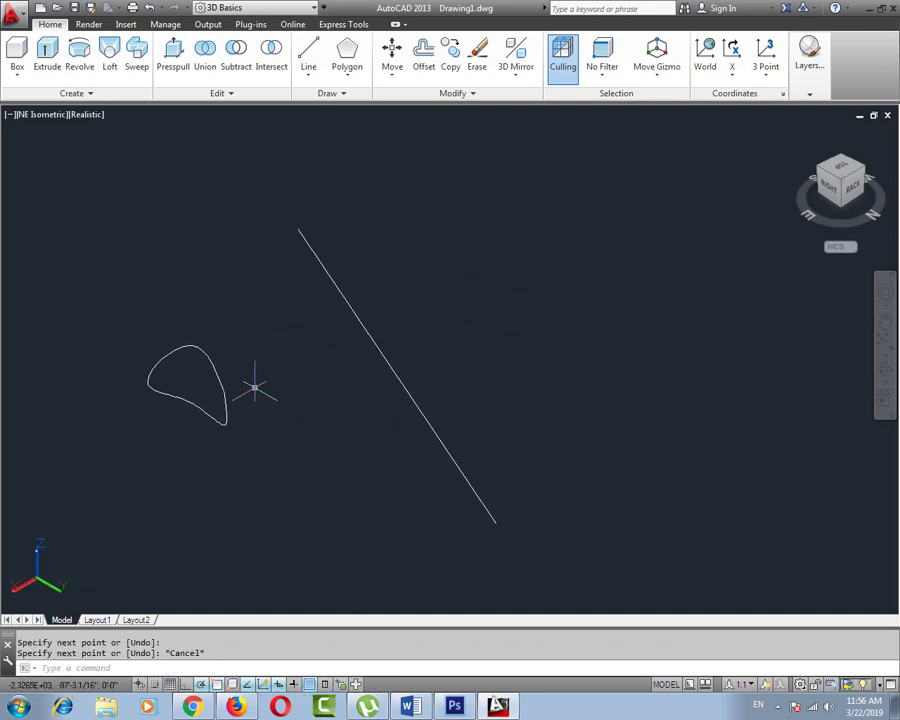
- Try to revolve the small closed spline as a solid, using the Object option with the new steeper line as axis
type("rev")
key("Return")
left_click(326, 400)
left_click(216, 378)
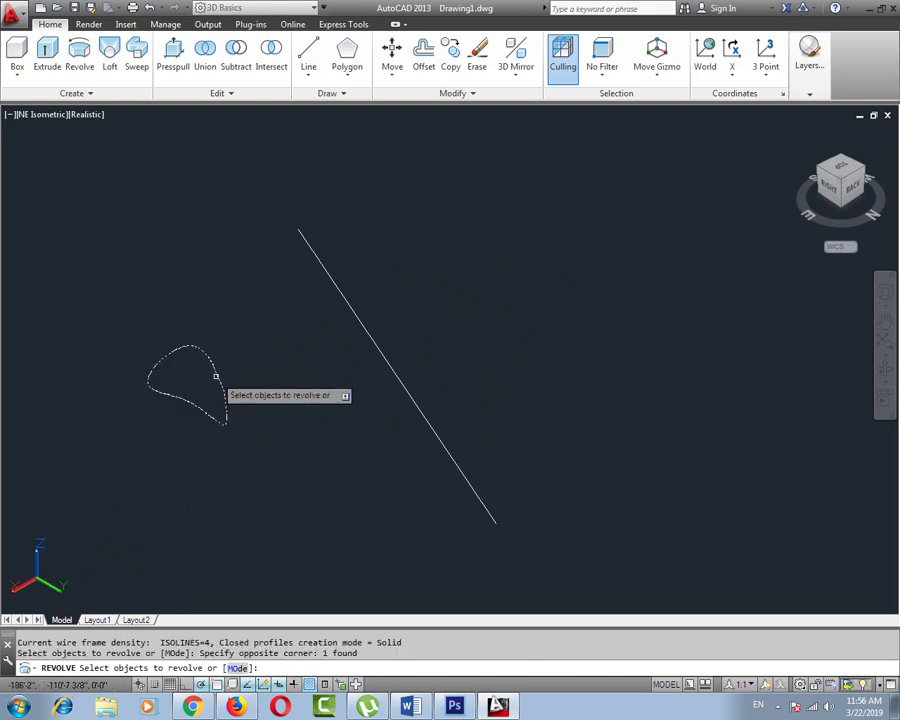
key("Return")
left_click(309, 667)
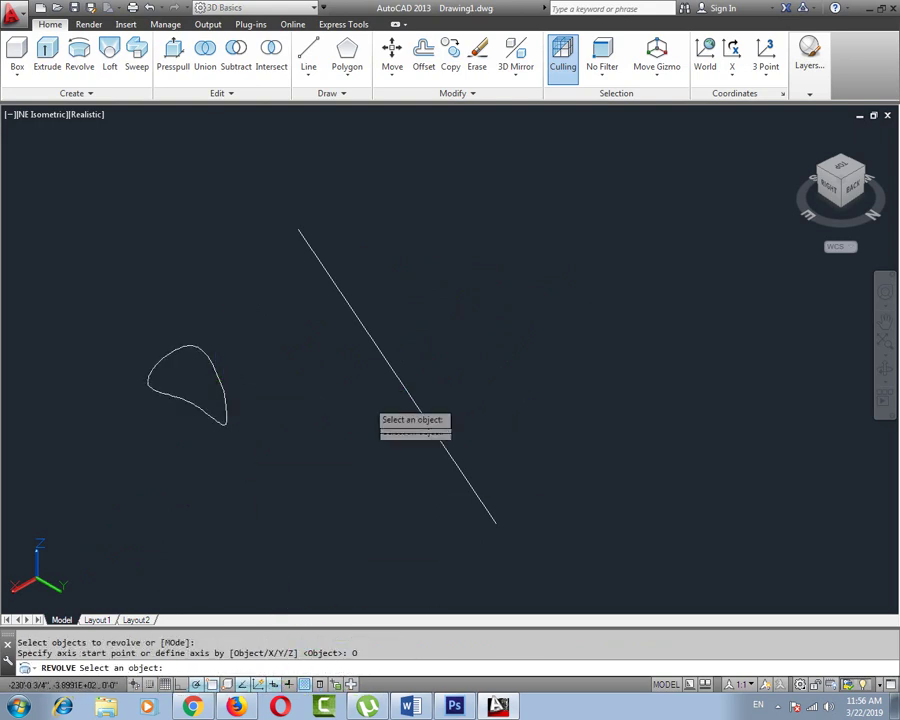
left_click(393, 370)
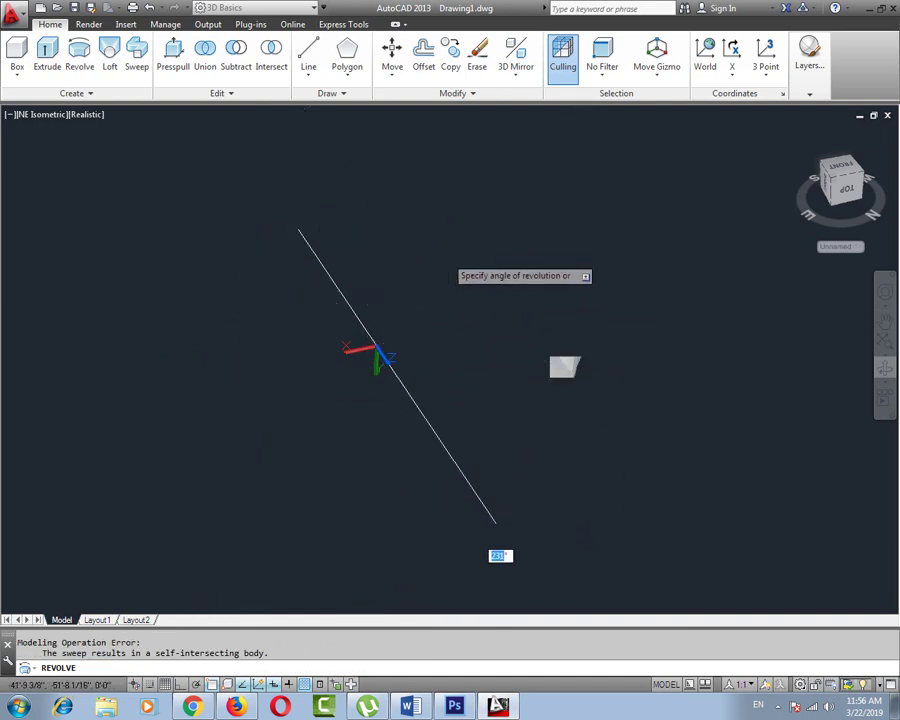
scroll(445, 262, "down", 4)
left_click(435, 250)
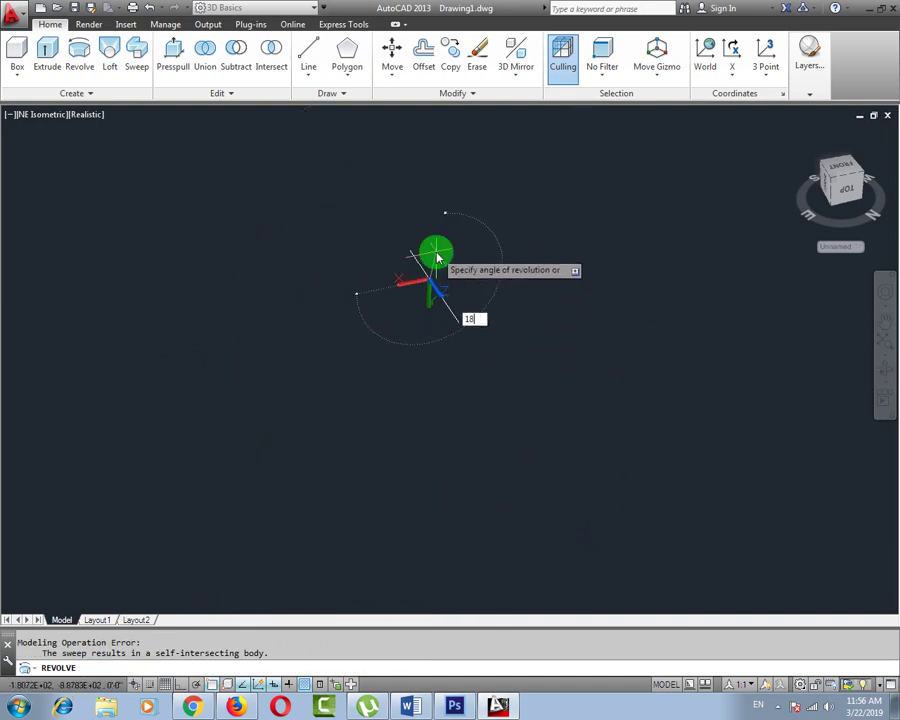
left_click(876, 685)
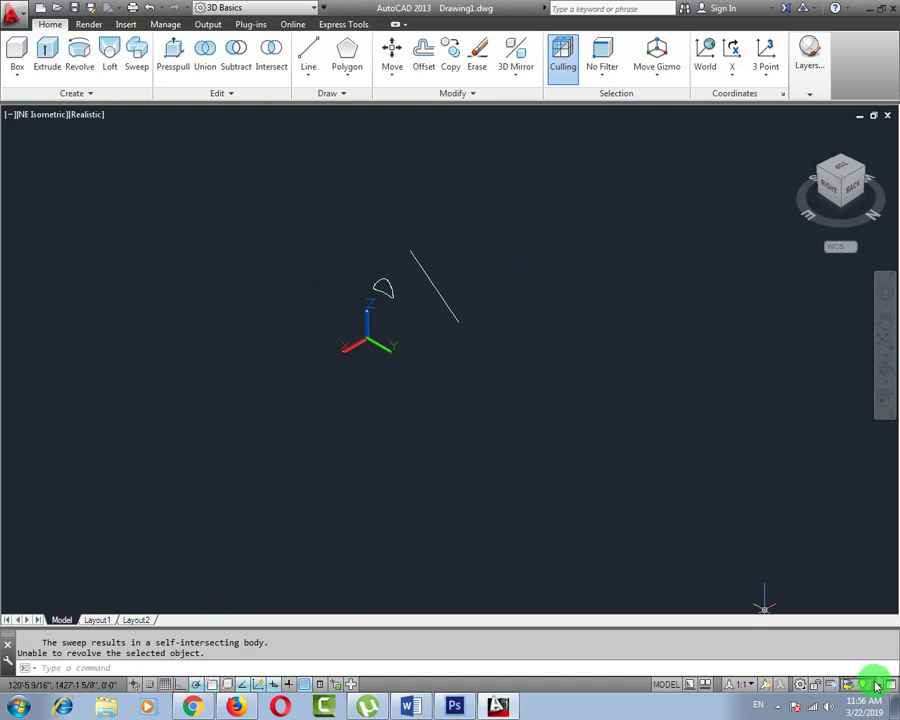
left_click(780, 708)
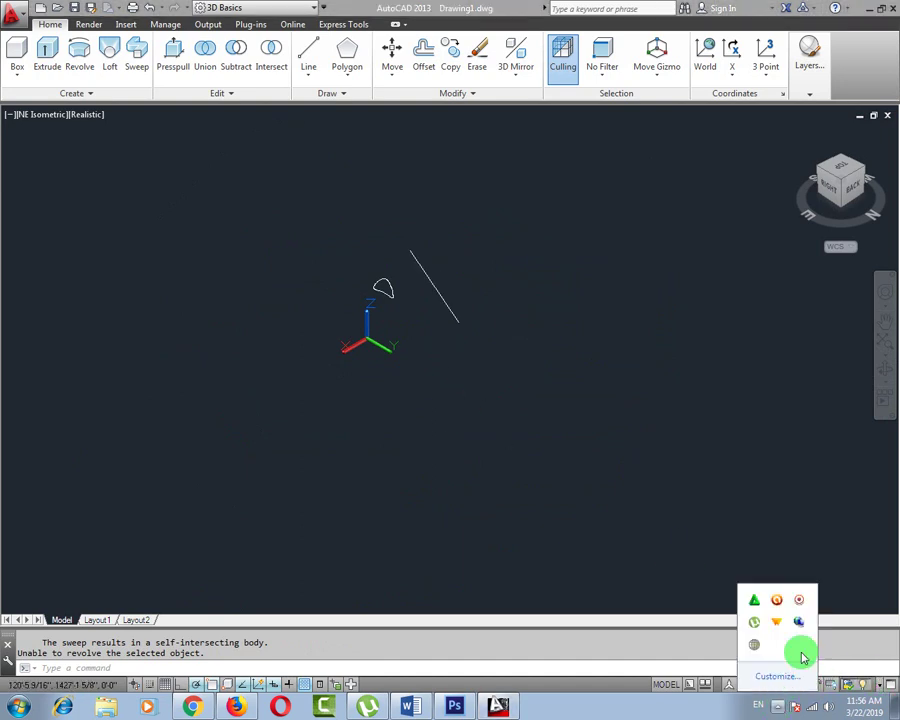
left_click(832, 530)
- Undo the last two Revolve operations
key("ctrl+z")
key("ctrl+z")
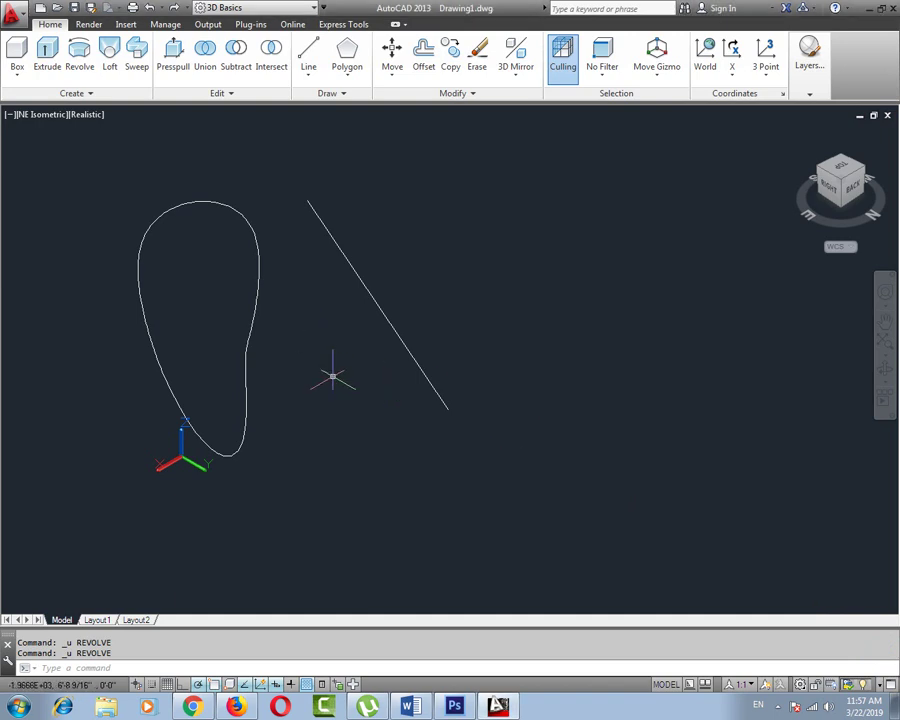
- Revolve the large elongated closed spline 360 degrees as a solid, using the Object option with the steep line as axis, and inspect it from several angles
middle_click_drag(368, 331, 367, 336)
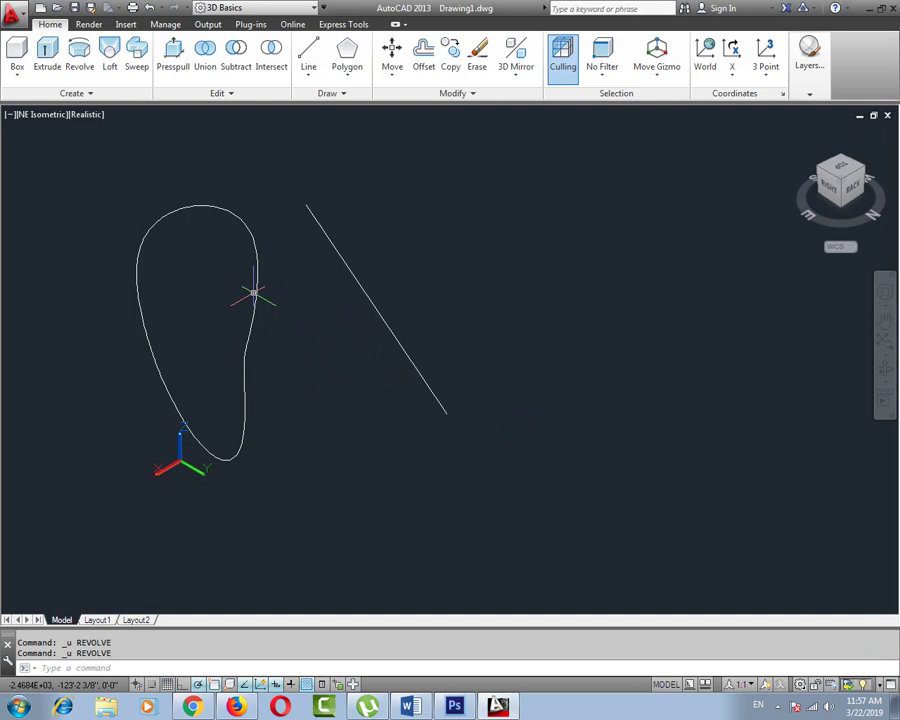
key("Return")
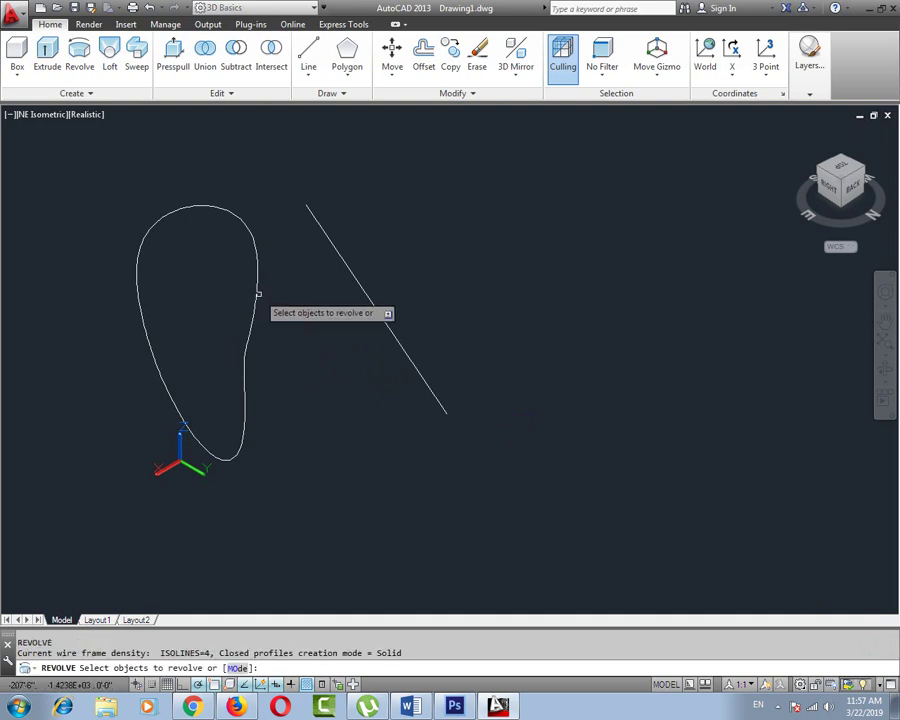
left_click(257, 294)
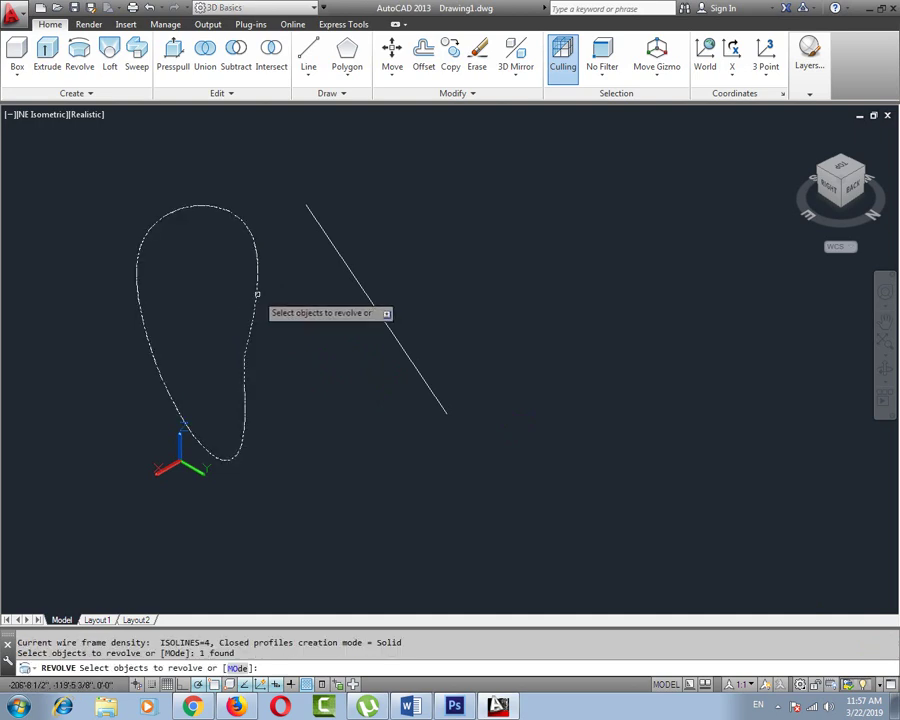
key("Return")
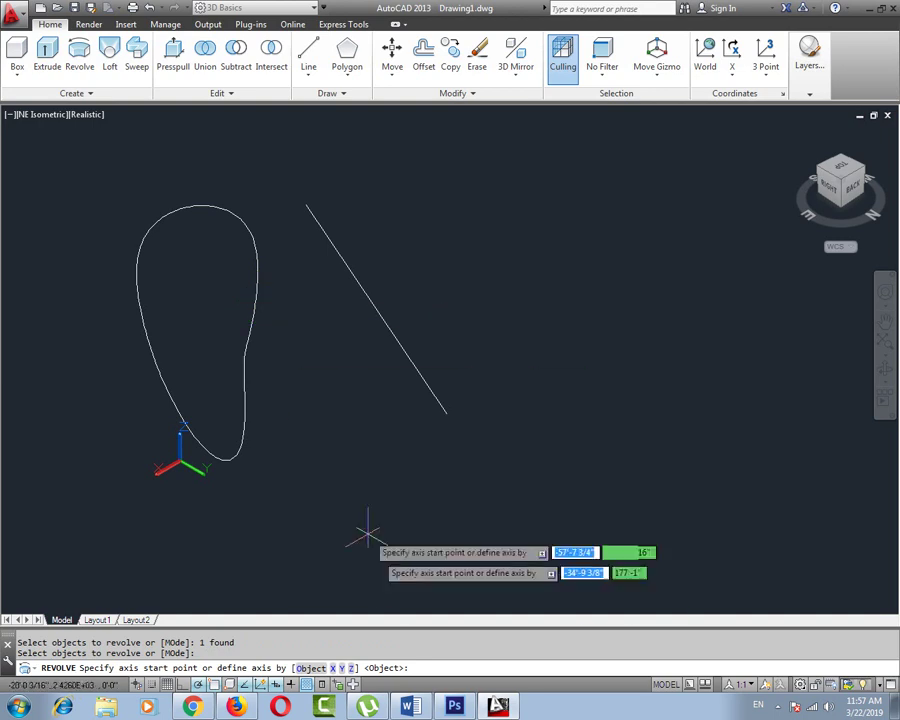
left_click(308, 668)
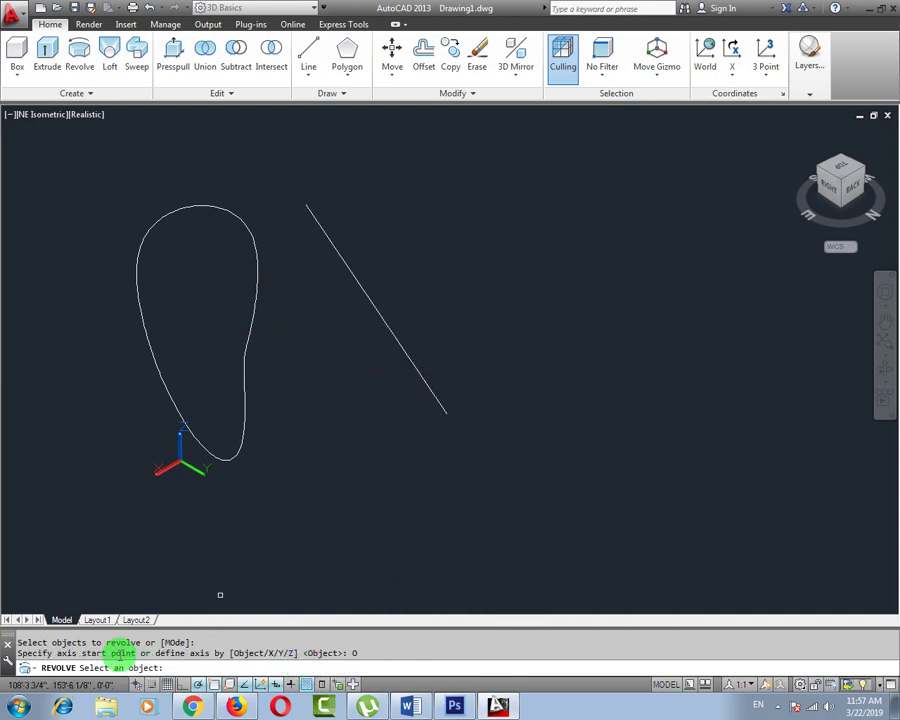
left_click(407, 355)
middle_click_drag(400, 362, 312, 360, "shift")
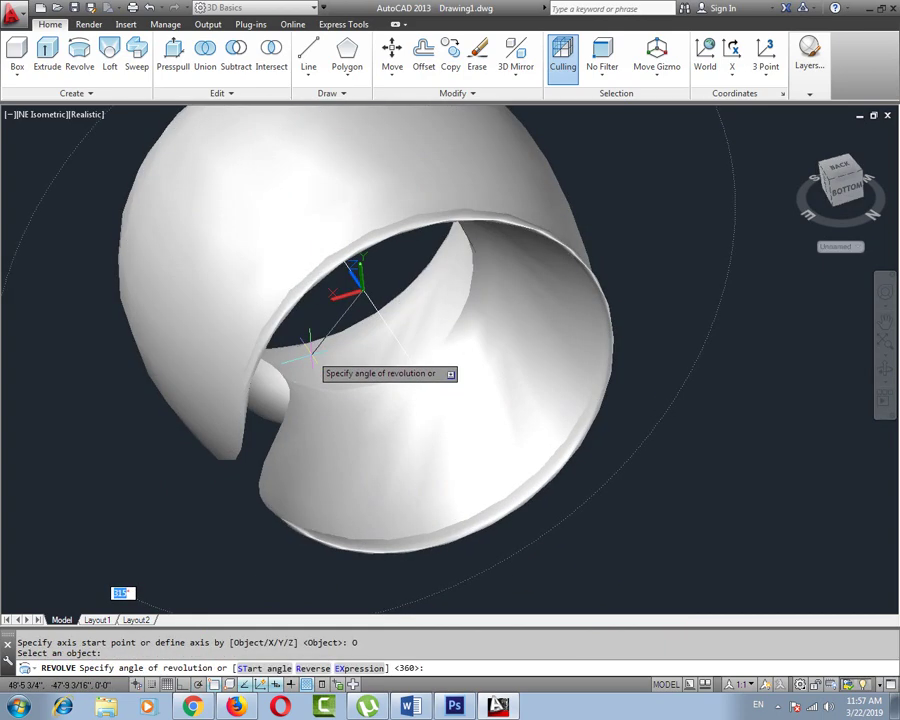
type("360")
key("Return")
scroll(390, 430, "down", 3)
scroll(390, 430, "up", 2)
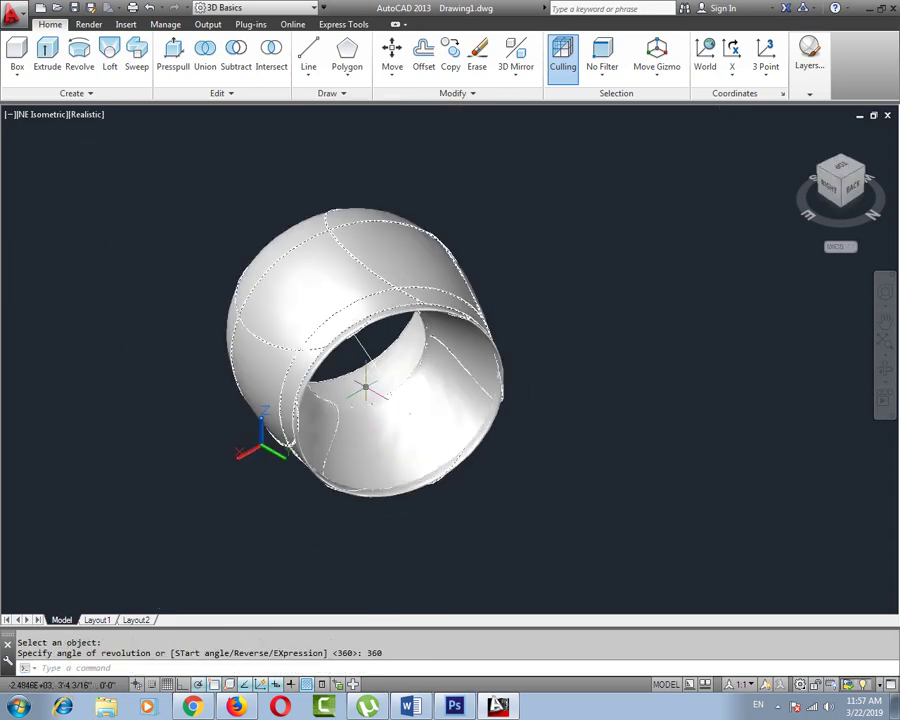
middle_click_drag(360, 370, 444, 392, "shift")
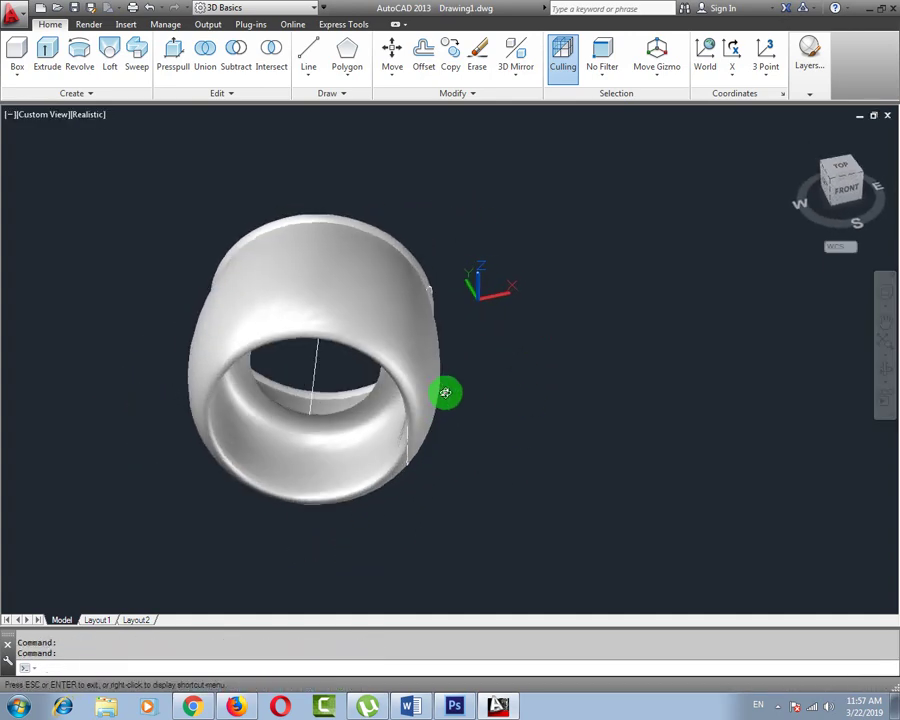
middle_click_drag(532, 426, 679, 412, "shift")
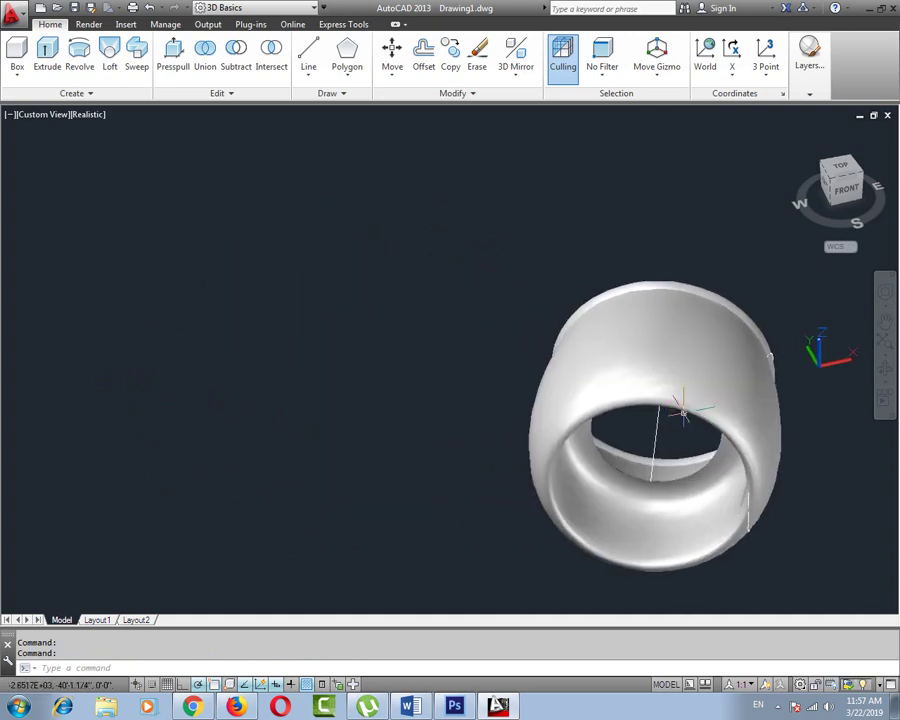
- Switch the viewport to the Top view
scroll(650, 435, "down", 5)
middle_click_drag(648, 448, 5, 213)
left_click(35, 119)
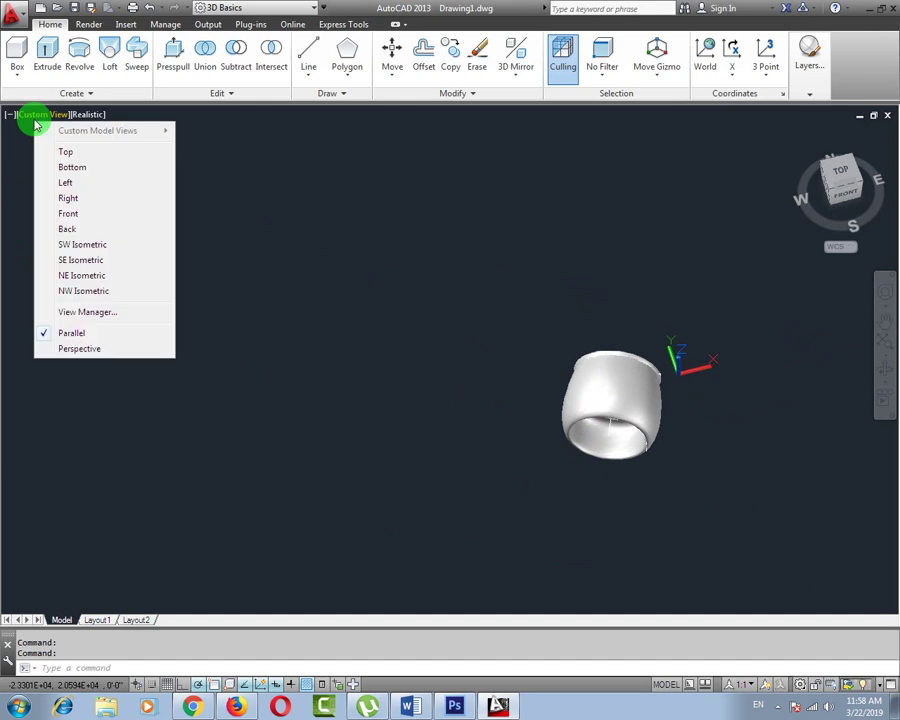
left_click(62, 148)
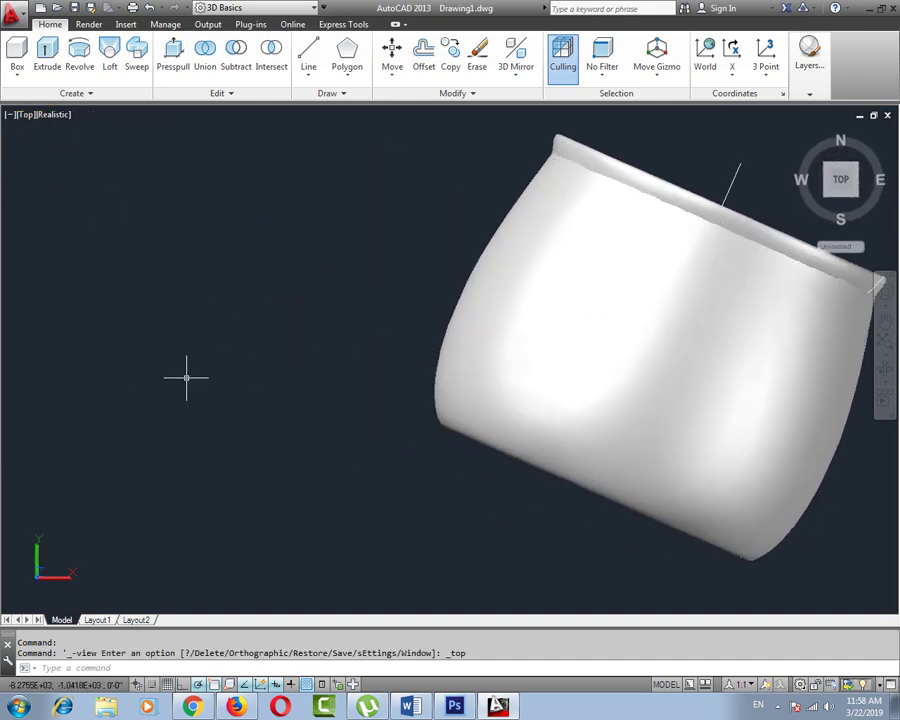
- Draw a single vertical line in the empty space beside the revolved solid
type("l")
key("Return")
left_click(265, 200)
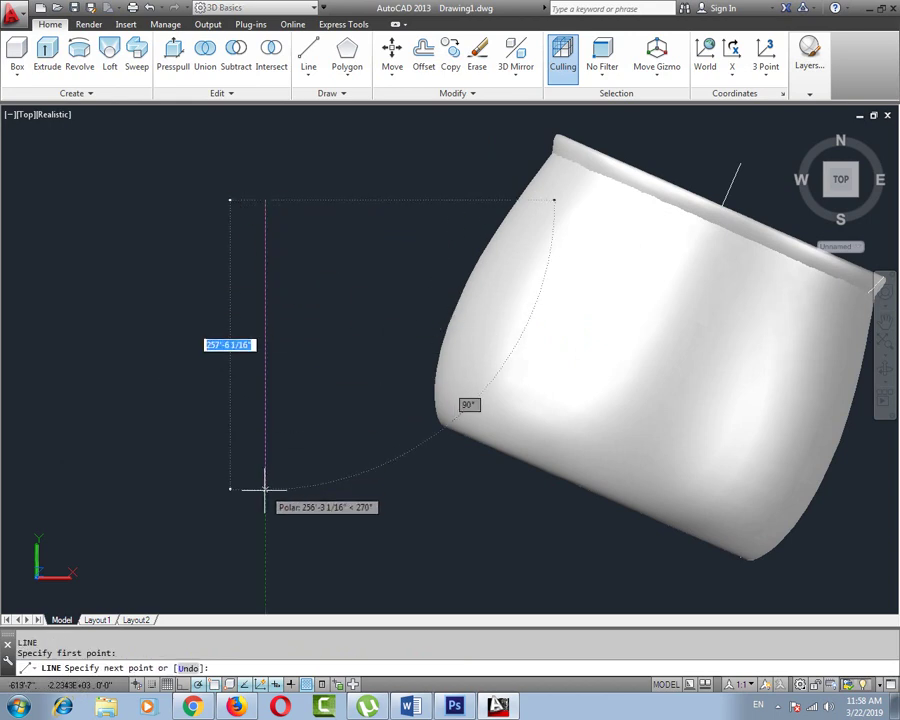
left_click(265, 500)
key("Escape")
middle_click_drag(235, 428, 230, 449)
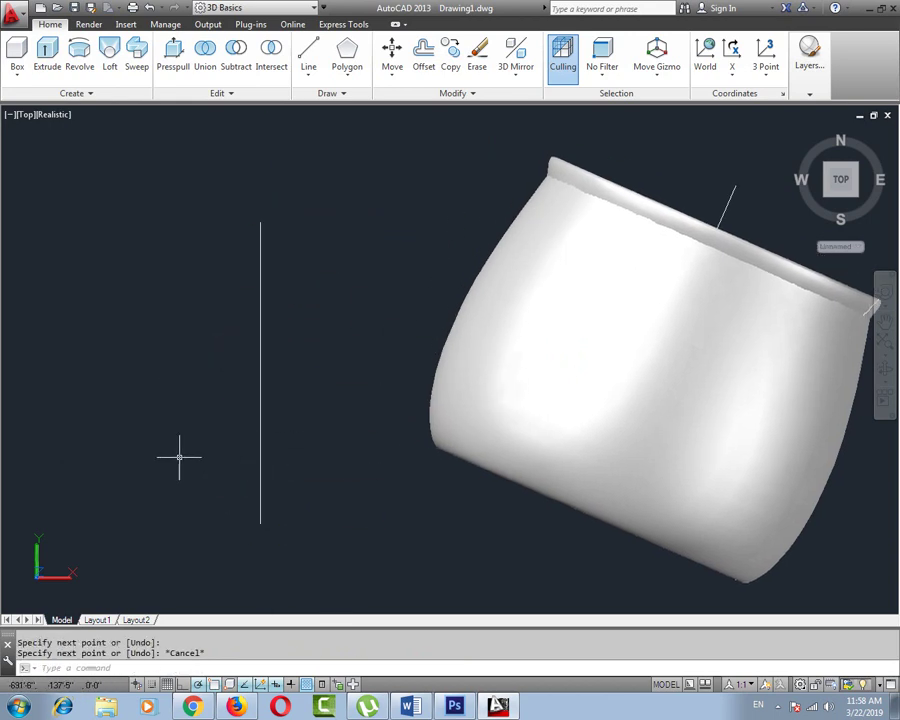
key("Escape")
key("Escape")
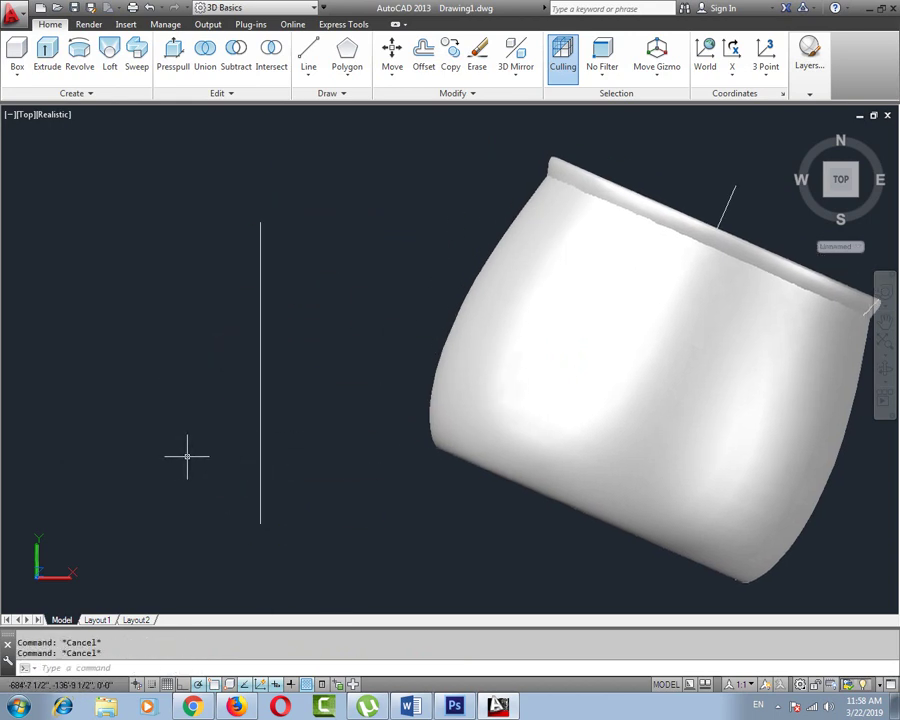
type("artc")
key("Return")
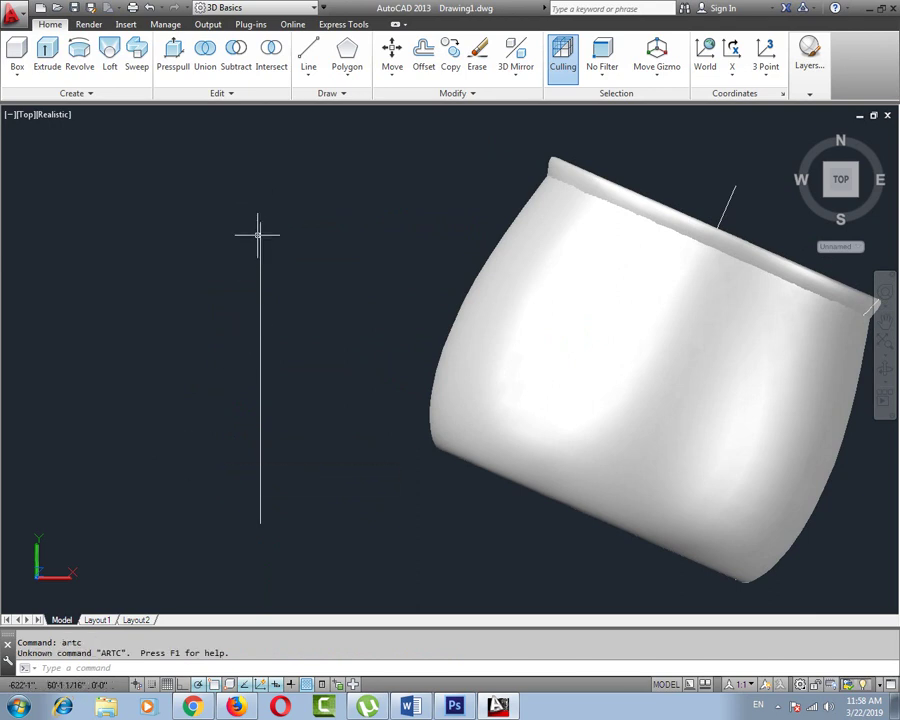
key("Escape")
key("Escape")
type("ar")
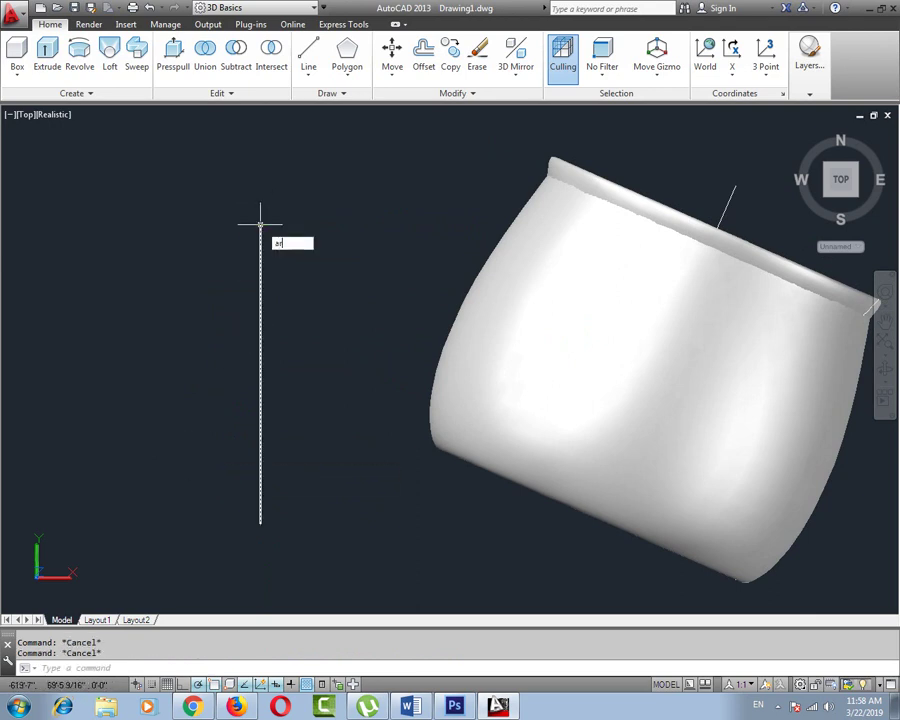
type("c")
key("Return")
left_click(260, 221)
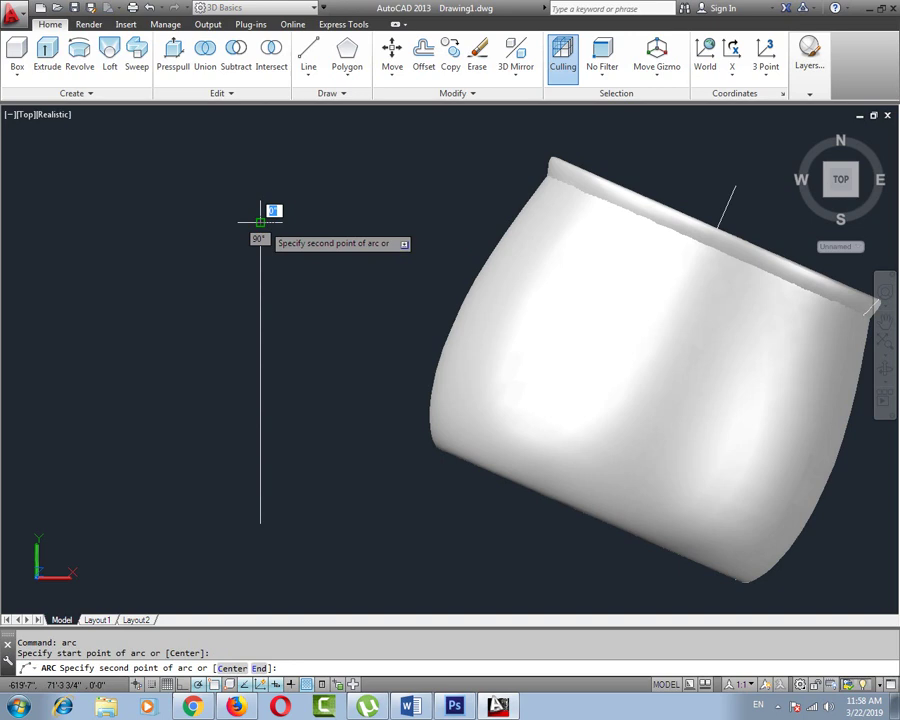
left_click(192, 276)
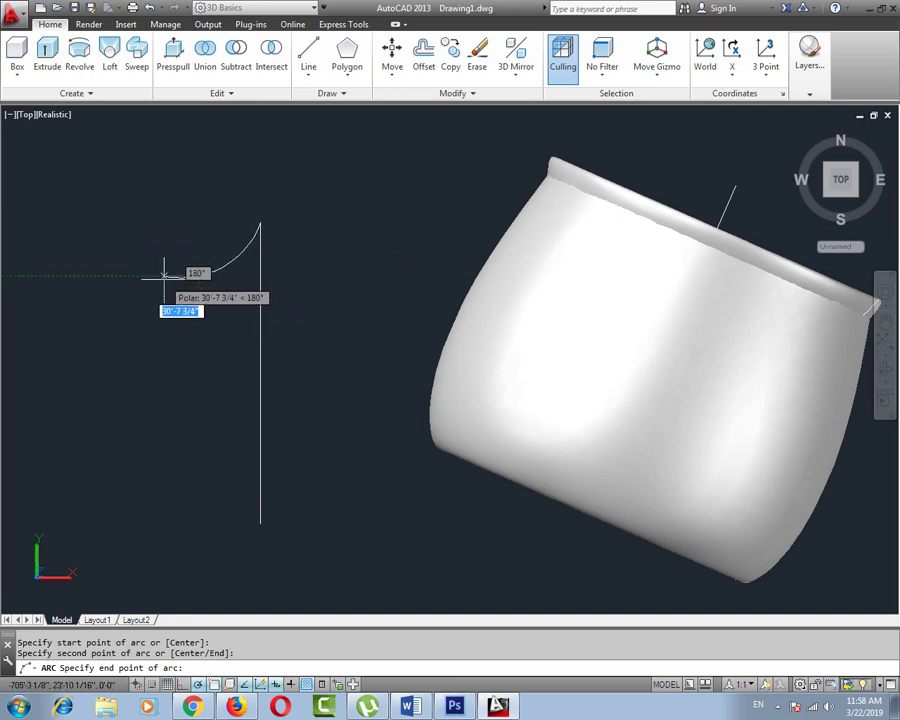
key("Escape")
- Draw a three-point arc from the upper end of the vertical line, curving down and outward to its left side
type("ar")
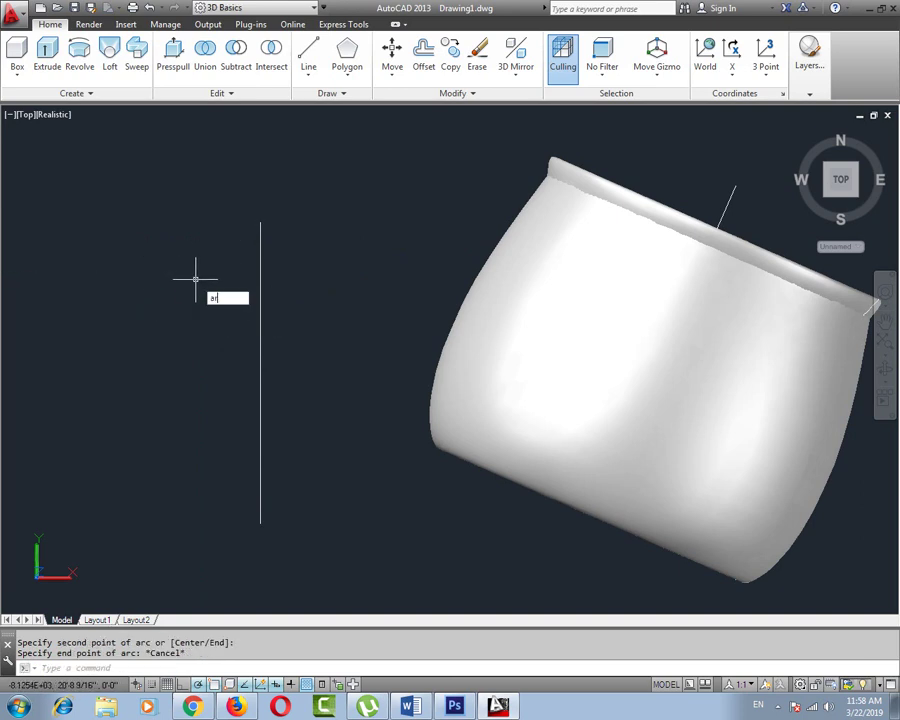
type("c")
key("Return")
left_click(260, 222)
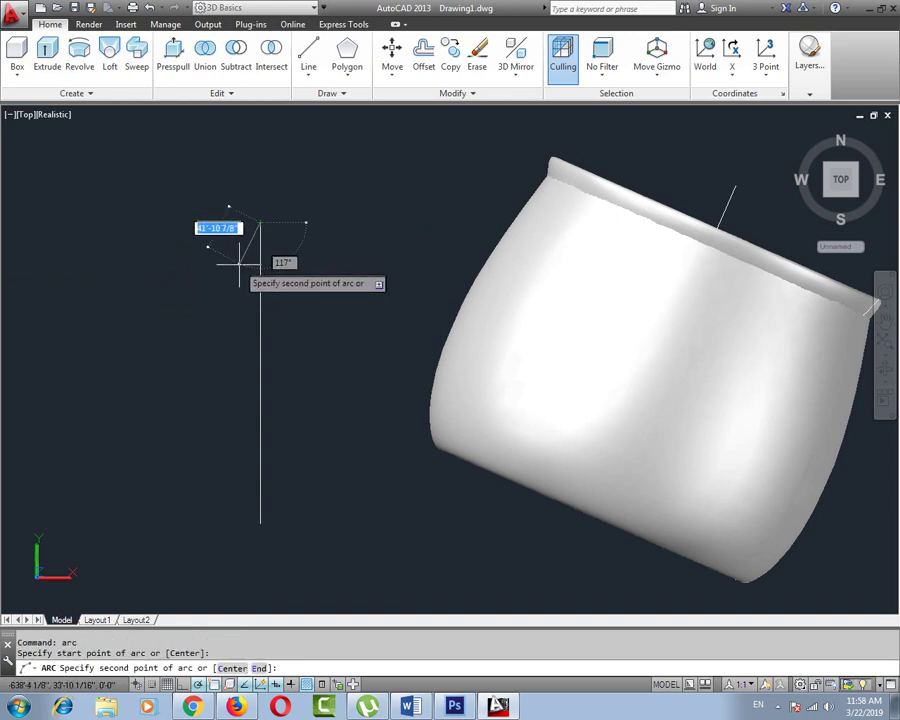
left_click(234, 274)
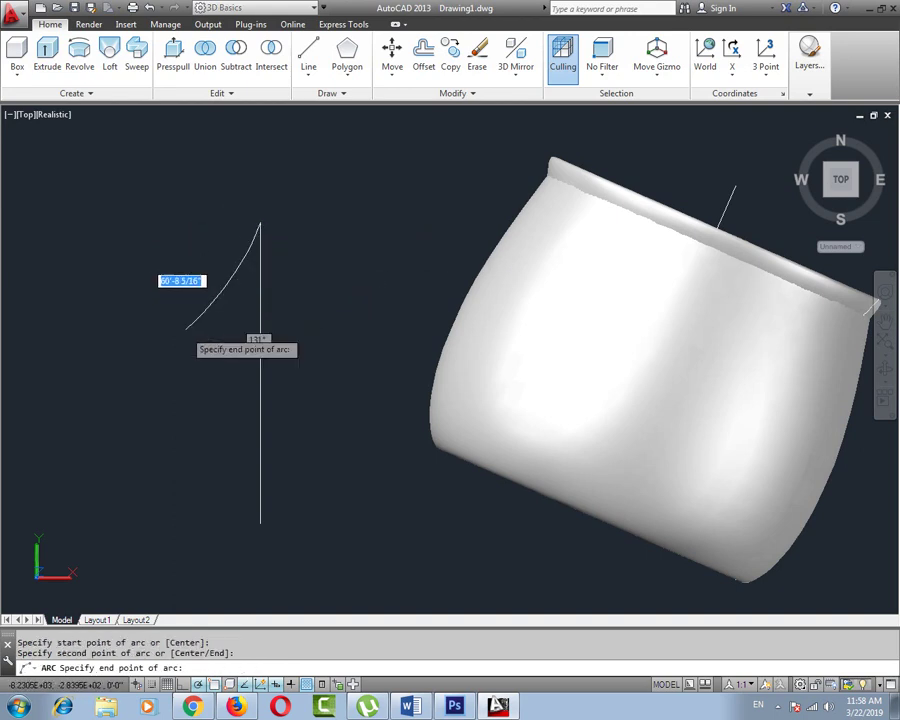
left_click(185, 300)
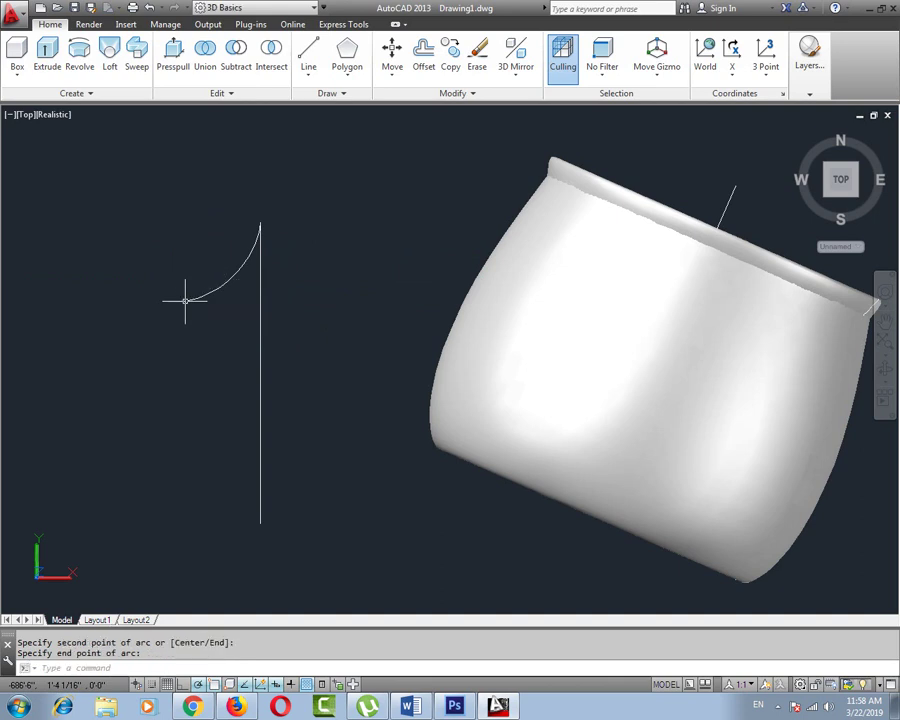
- Draw a larger bulging three-point arc from the first arc's free end down to a point near the vertical line's lower end
type("arc")
key("Return")
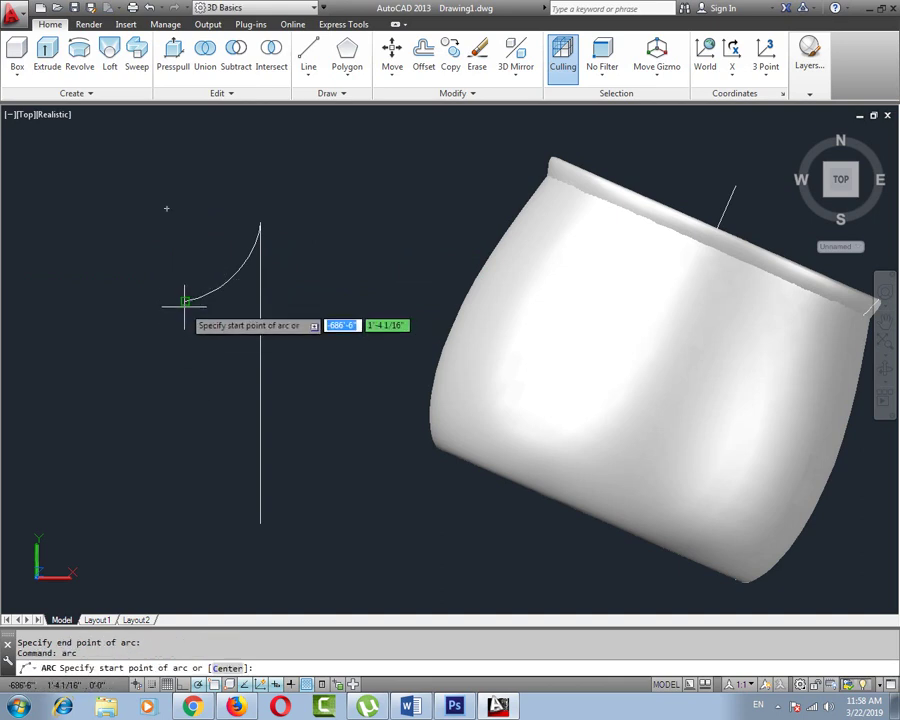
left_click(185, 299)
left_click(137, 346)
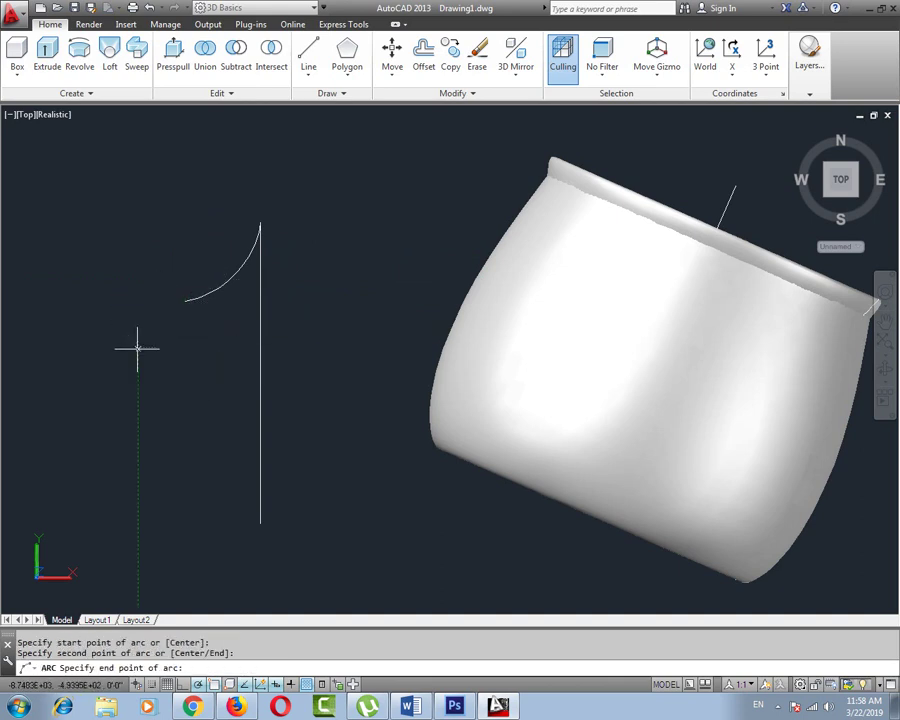
left_click(188, 489)
key("Escape")
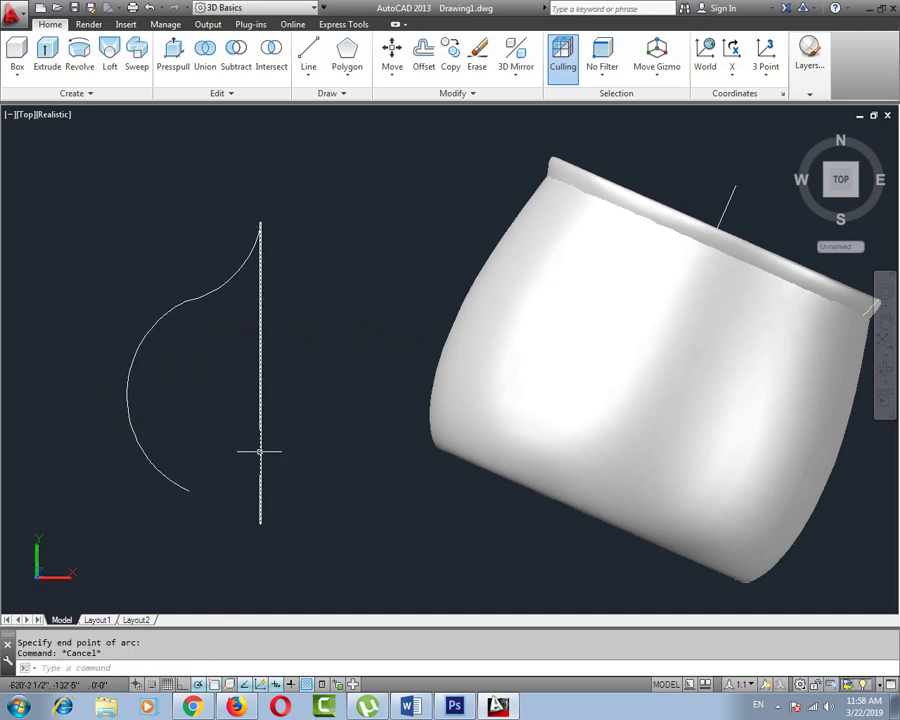
- Draw a horizontal line from the lower end of the large arc across and beyond the vertical line
type("l")
key("Return")
left_click(188, 489)
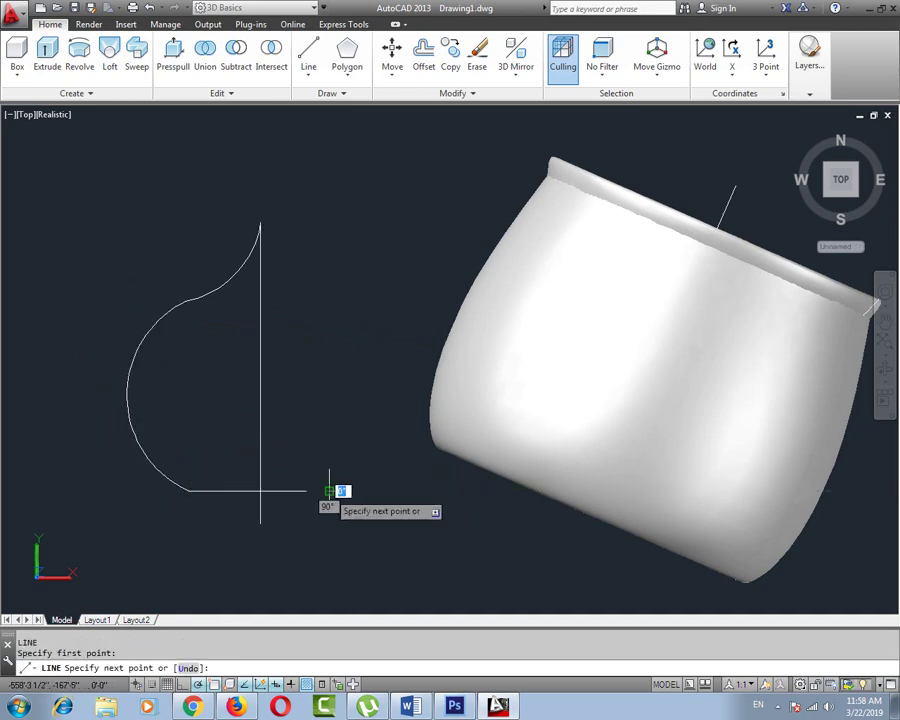
left_click(330, 490)
key("Escape")
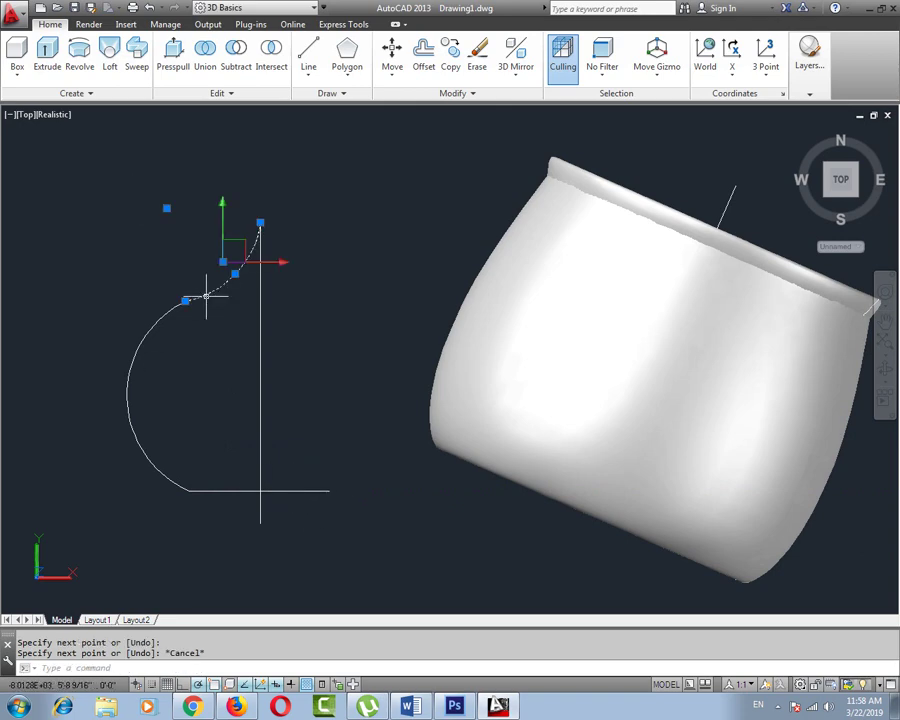
- Trim off the part of the horizontal line that extends past the vertical line
left_click(157, 320)
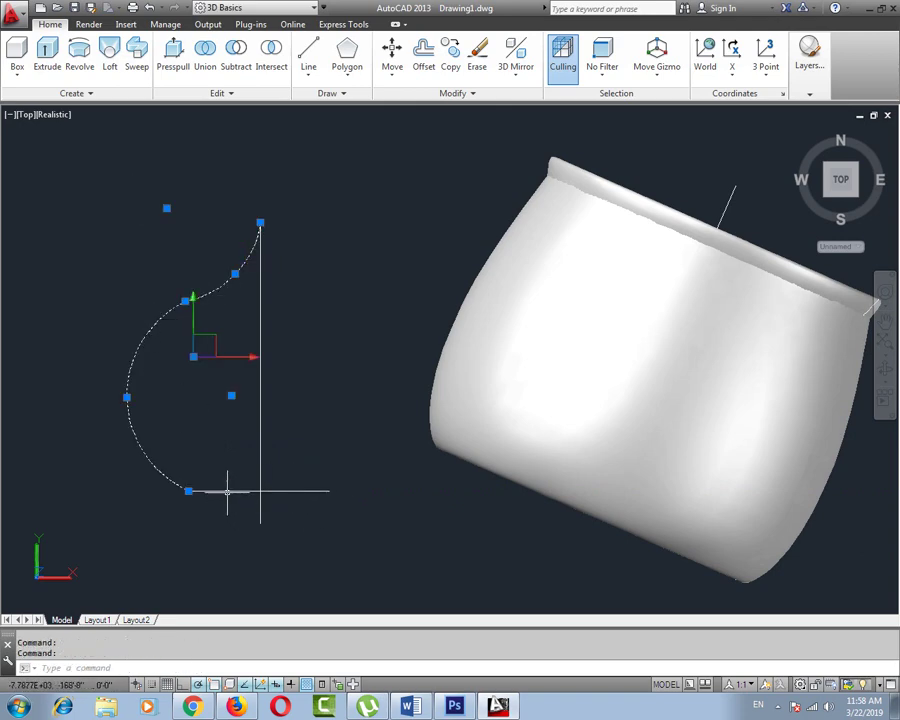
key("Escape")
type("tr")
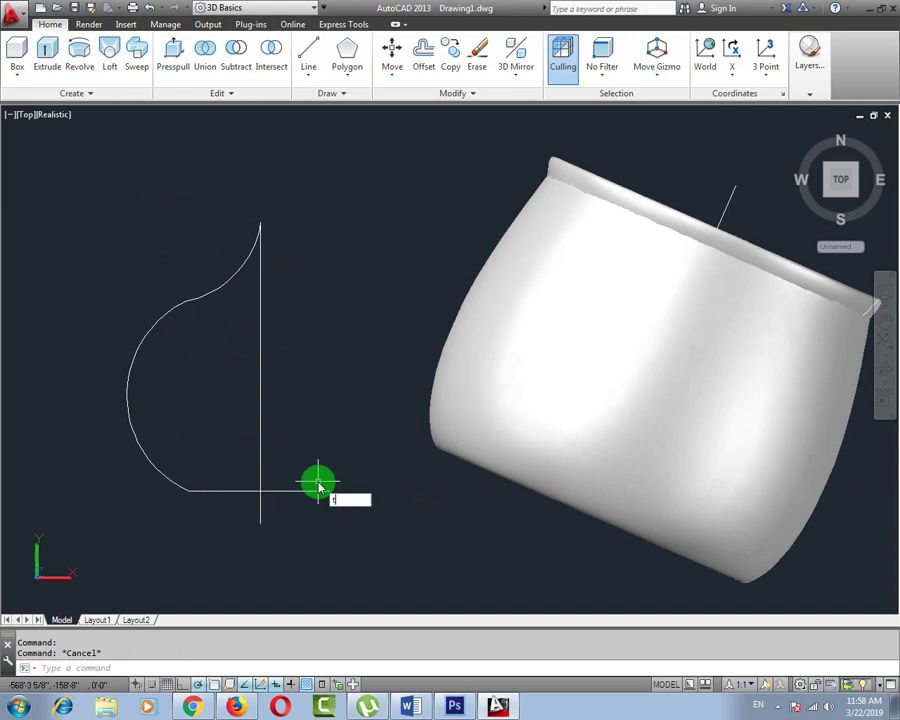
key("Return")
key("Return")
left_click(326, 454)
left_click(300, 438)
key("Escape")
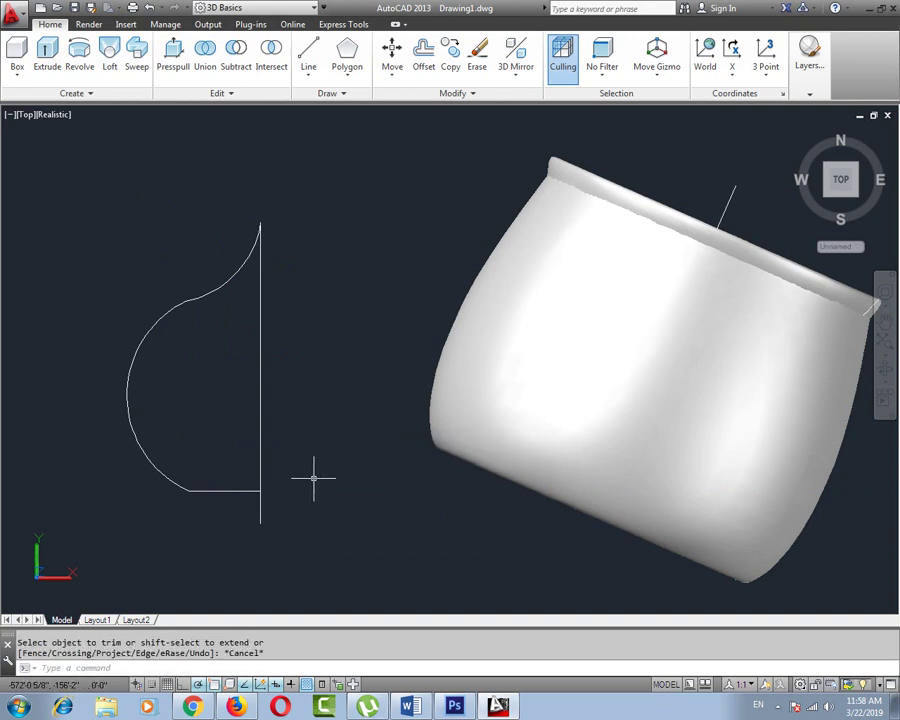
- Join the two arcs and the short horizontal line into one polyline
left_click(228, 276)
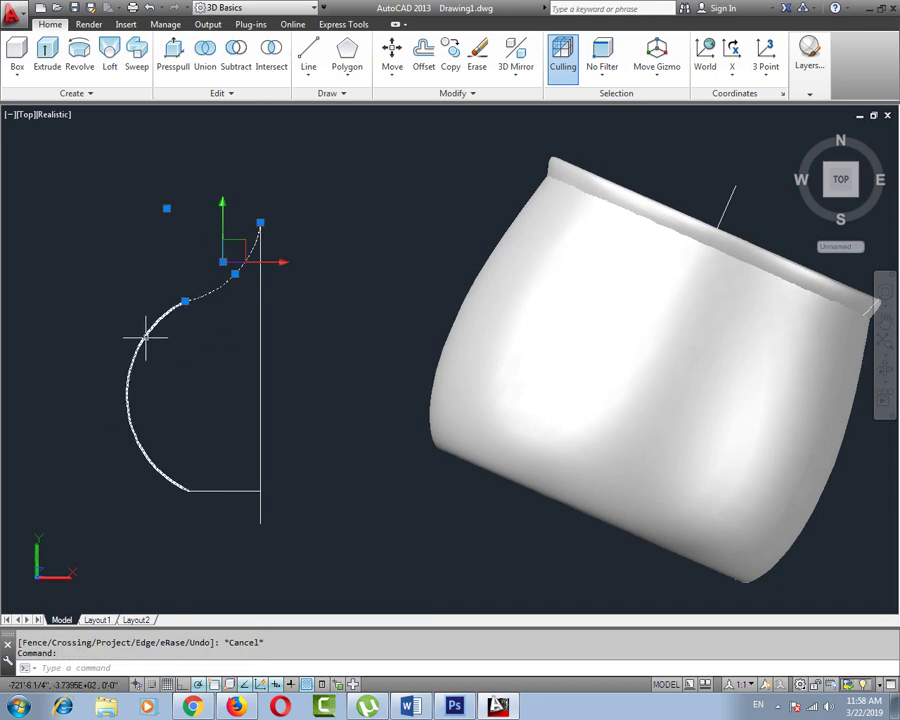
left_click(145, 338)
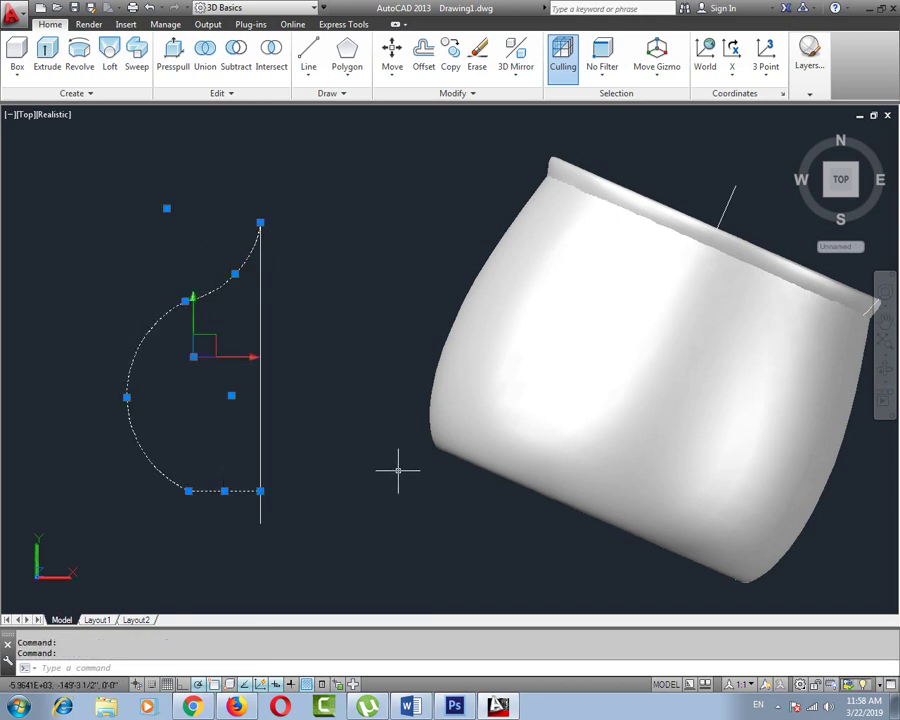
type("j")
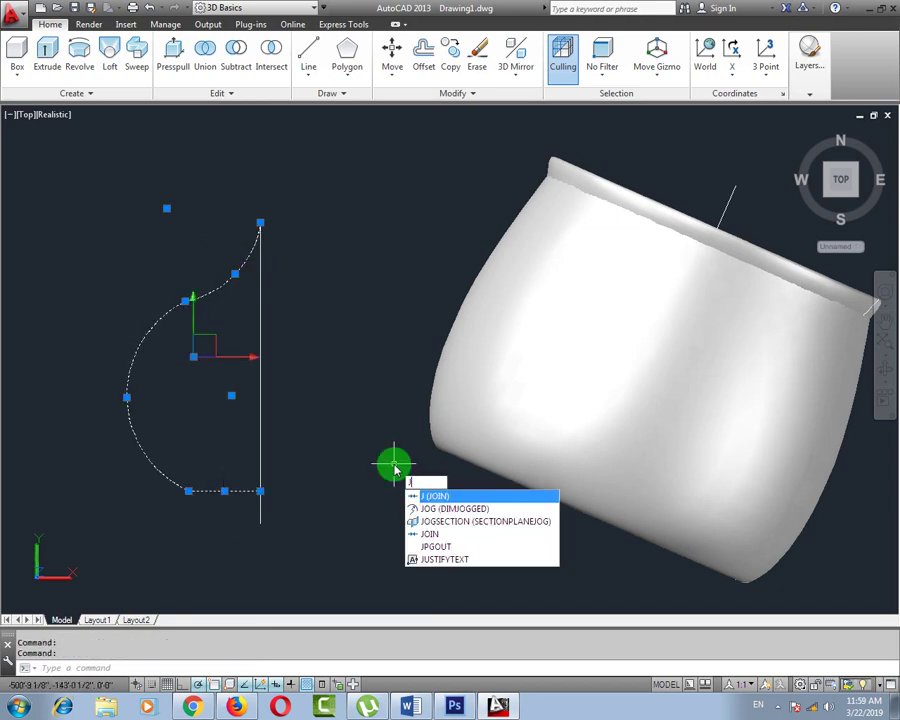
key("Return")
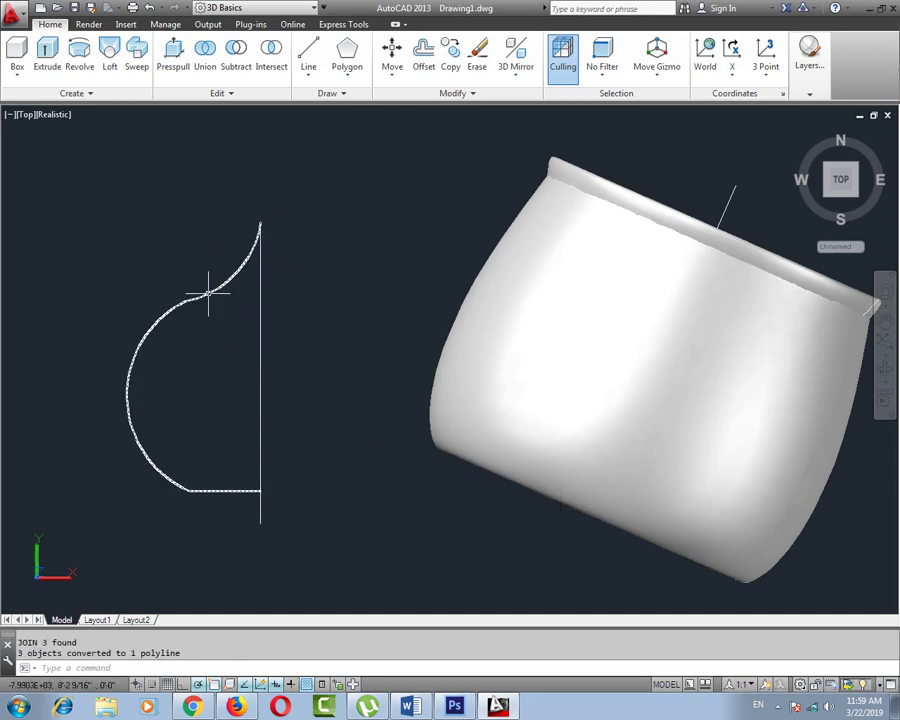
middle_click_drag(282, 335, 242, 290)
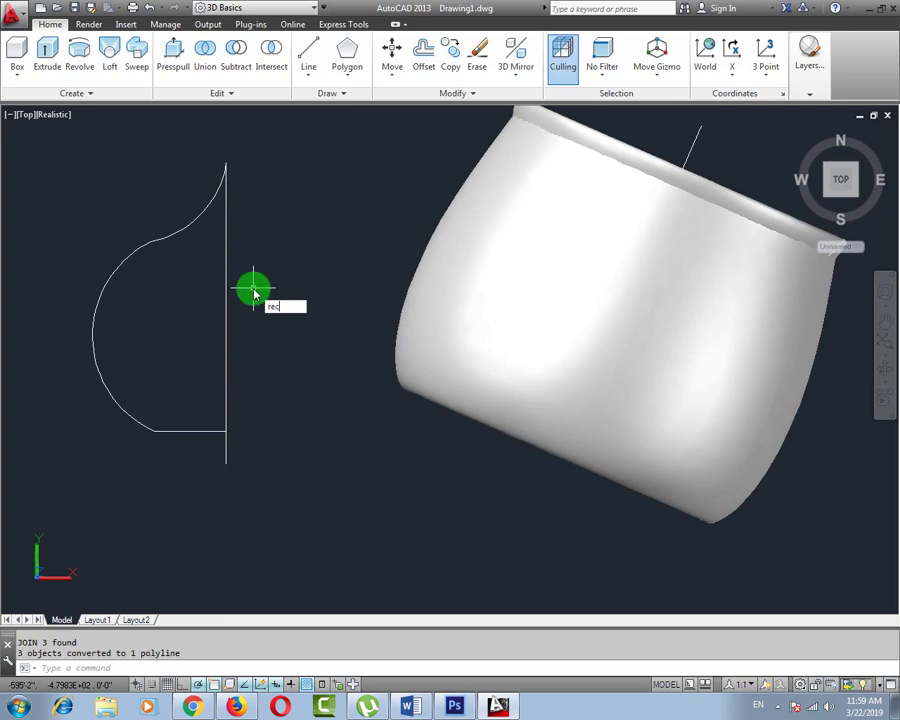
key("Return")
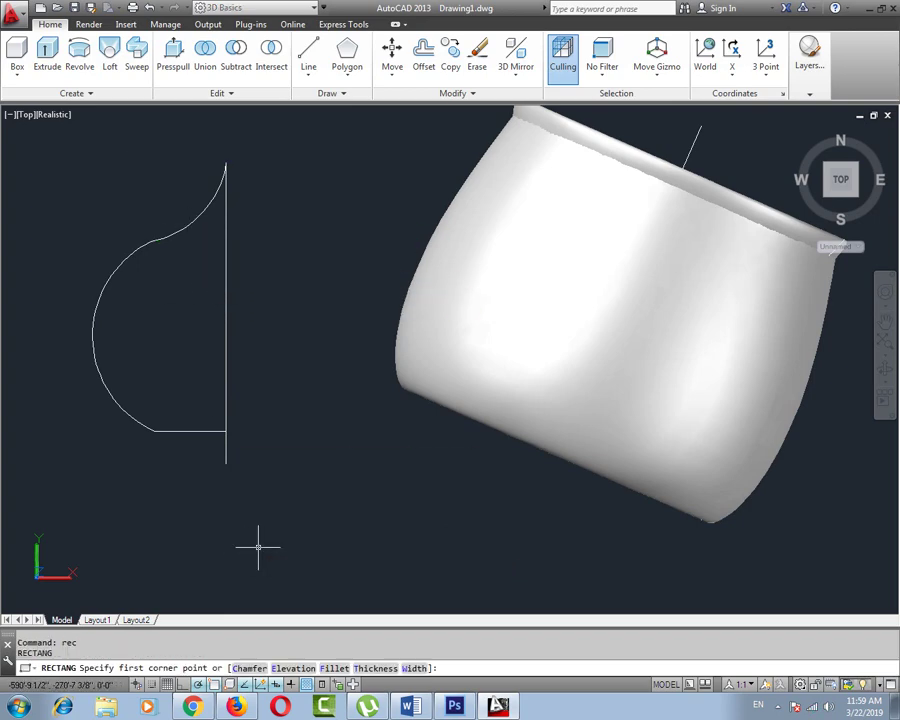
key("Escape")
- Revolve the joined polyline 360 degrees, using the Object option with the vertical line as axis
type("rec")
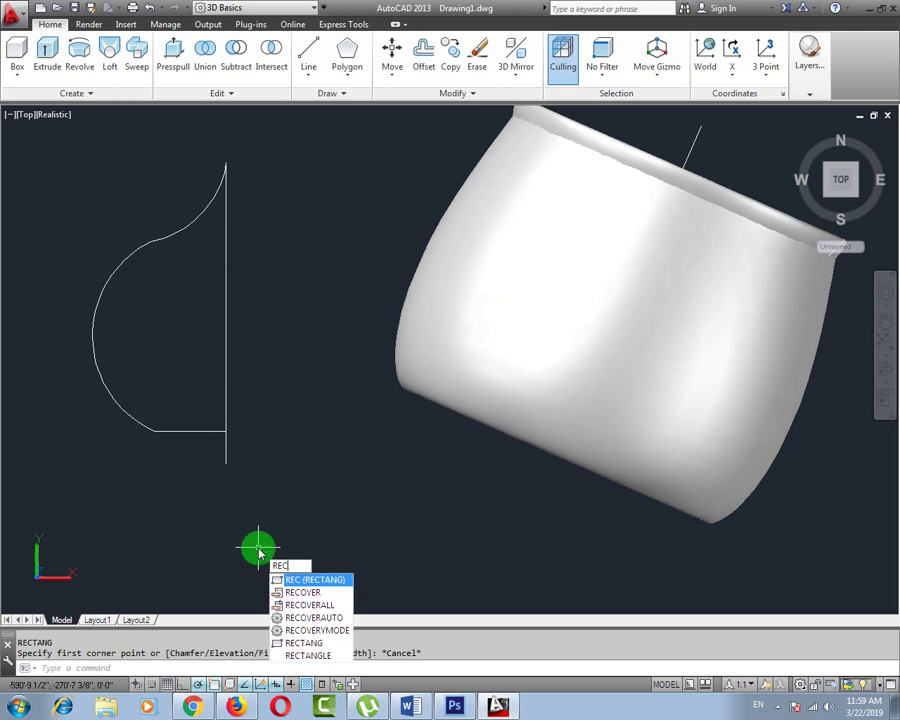
key("BackSpace")
type("v")
key("Return")
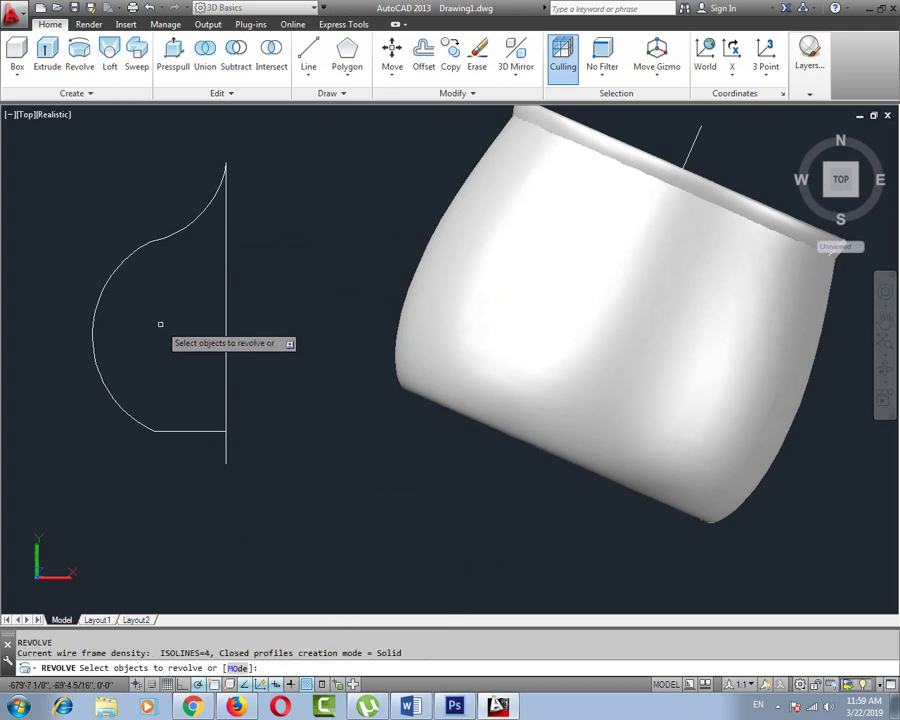
left_click(148, 244)
key("Return")
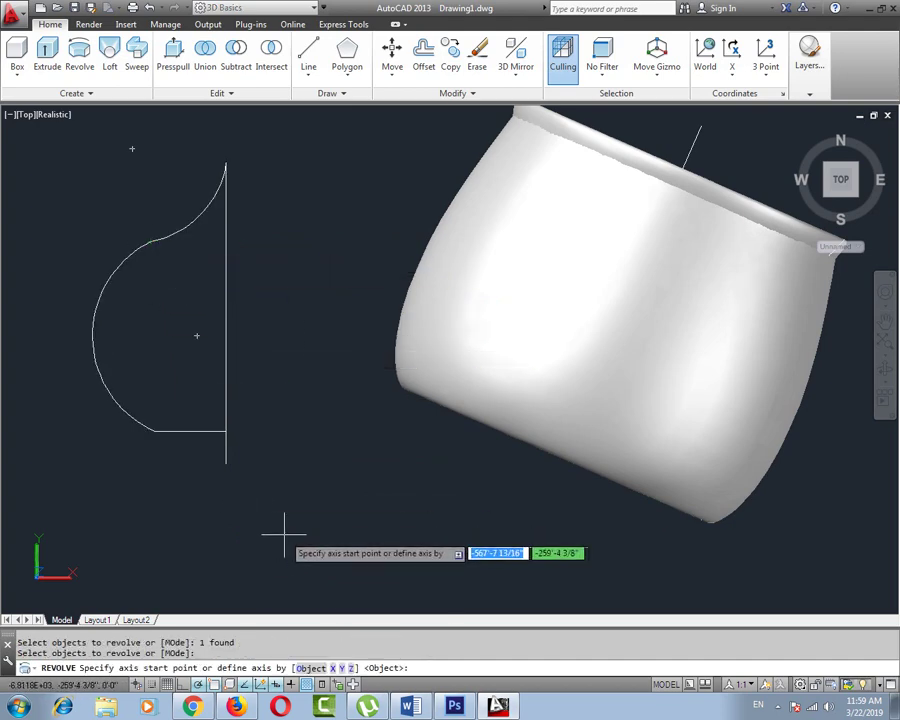
left_click(311, 668)
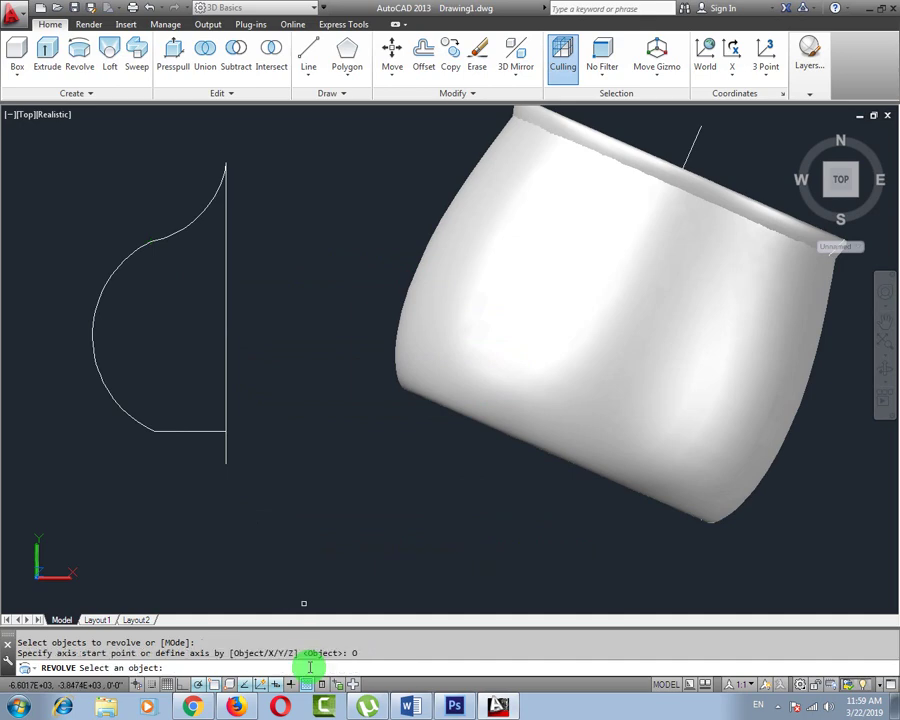
left_click(226, 345)
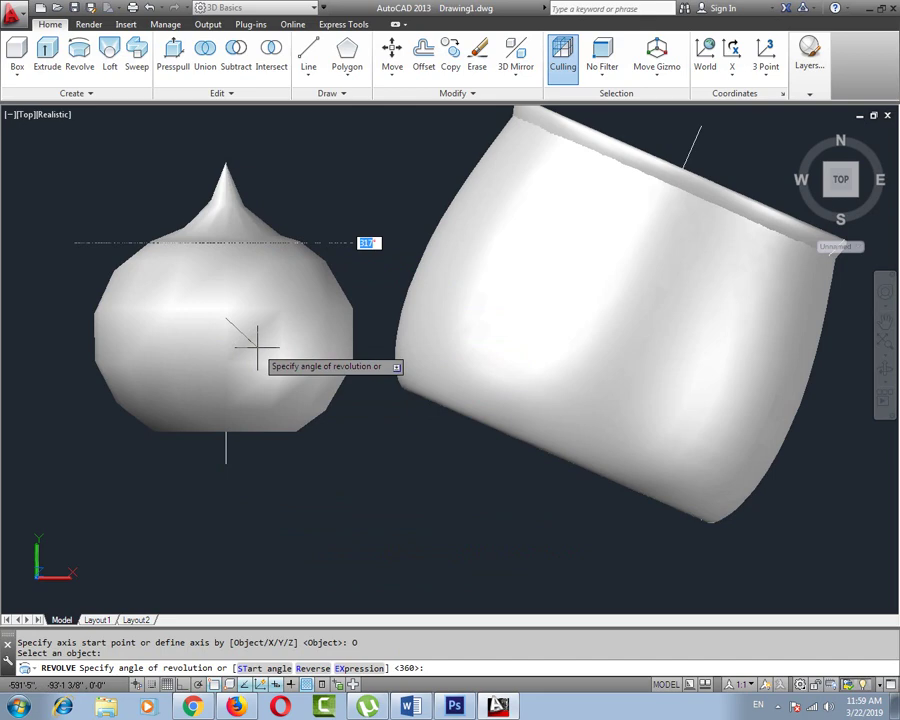
key("Return")
scroll(257, 348, "down", 1)
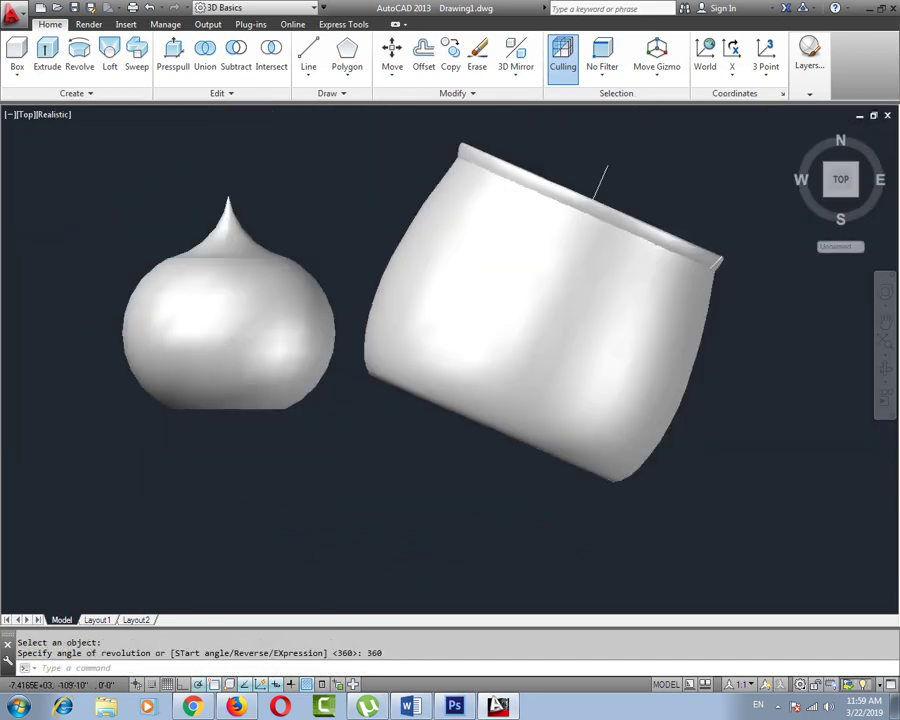
middle_click_drag(324, 369, 413, 413)
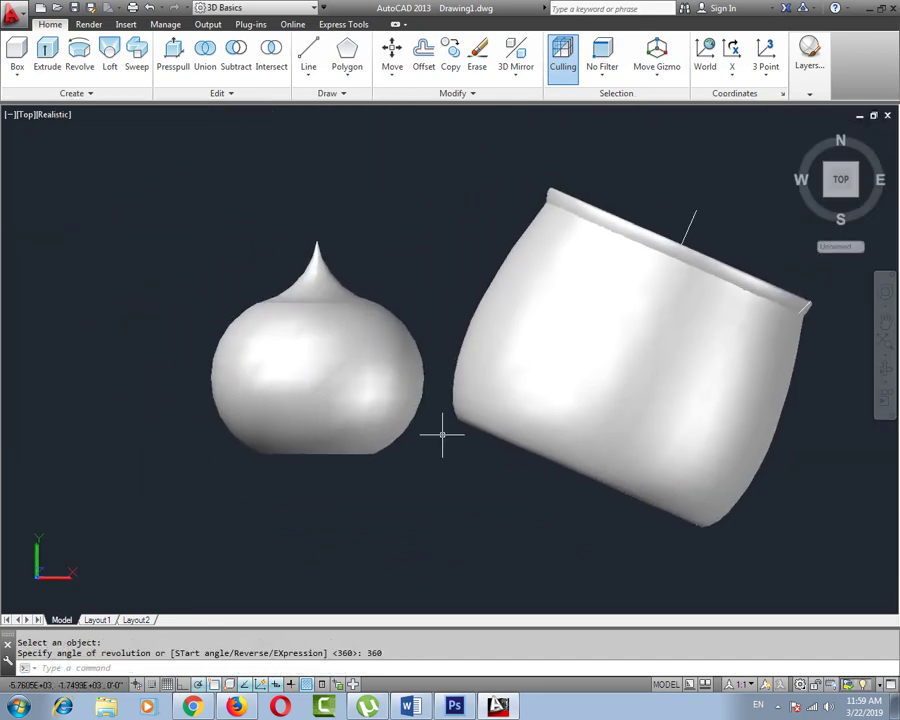
left_click(779, 705)
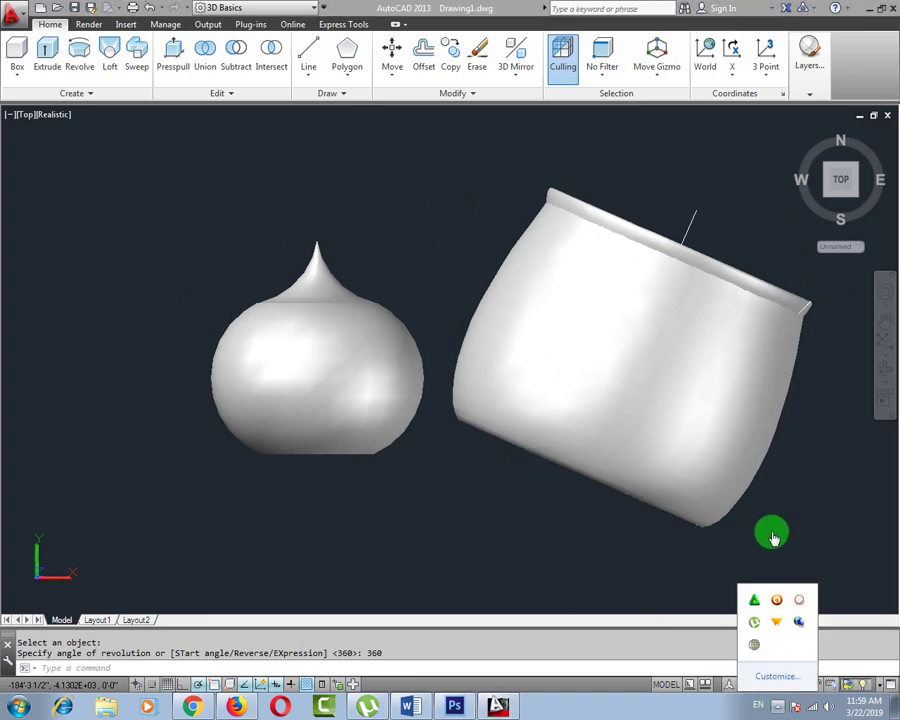
left_click(845, 711)
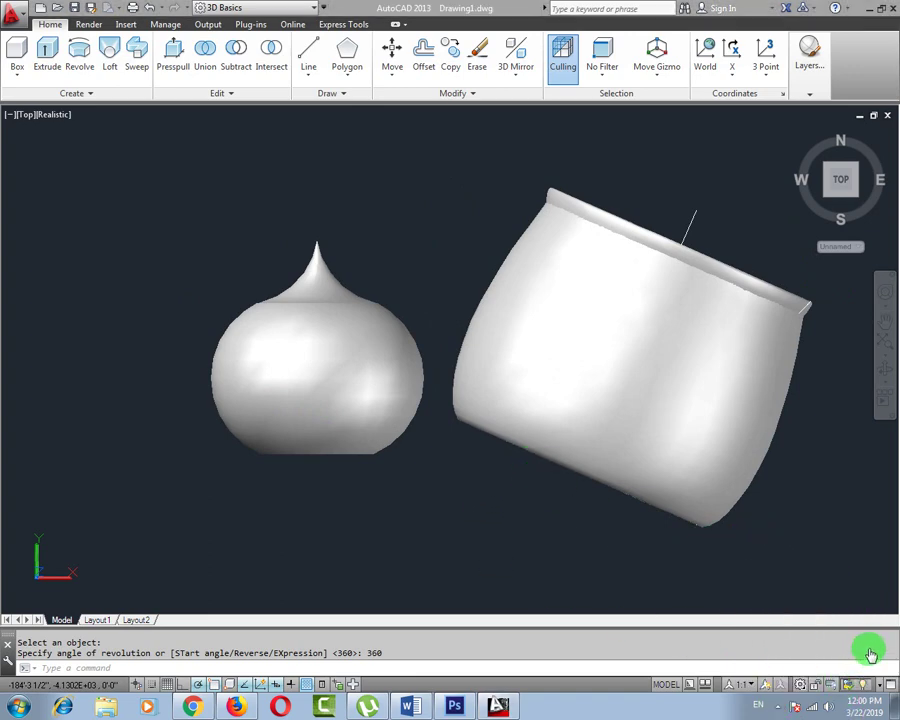
- Switch the viewport to the NE Isometric view
scroll(372, 325, "down", 4)
left_click(20, 114)
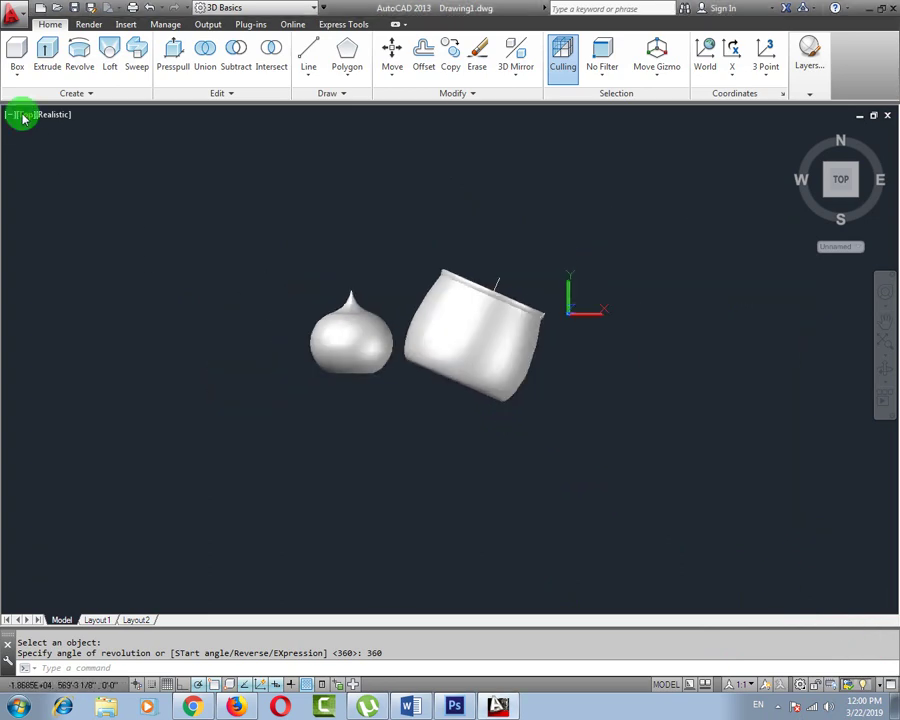
left_click(64, 274)
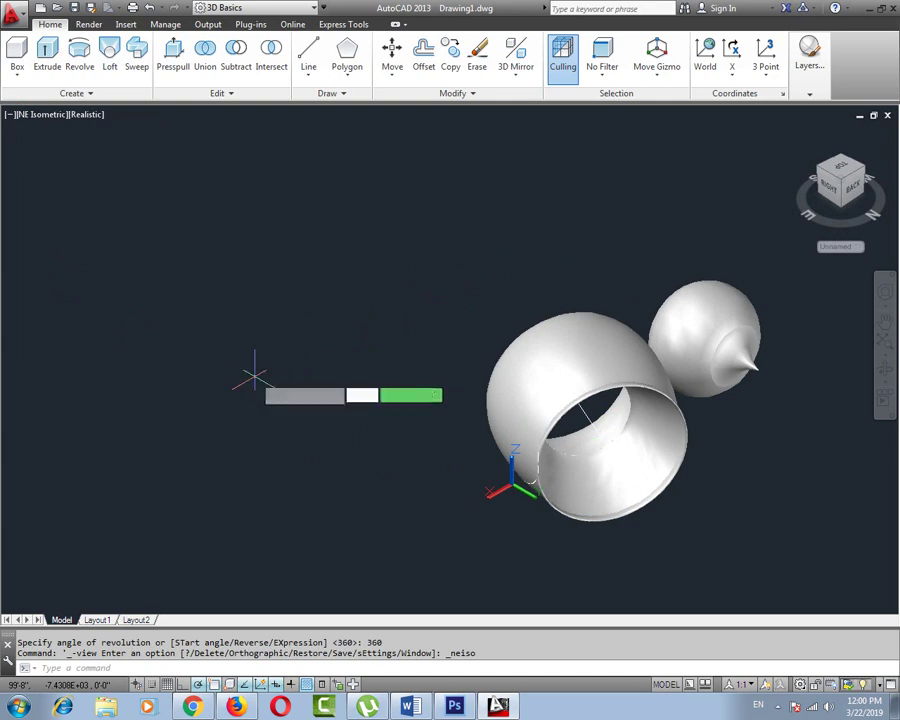
- Draw two connected lines in the empty space beside the solids: one horizontal on screen, then one about 241' straight down along Z
type("l")
key("Return")
left_click(188, 229)
left_click(316, 229)
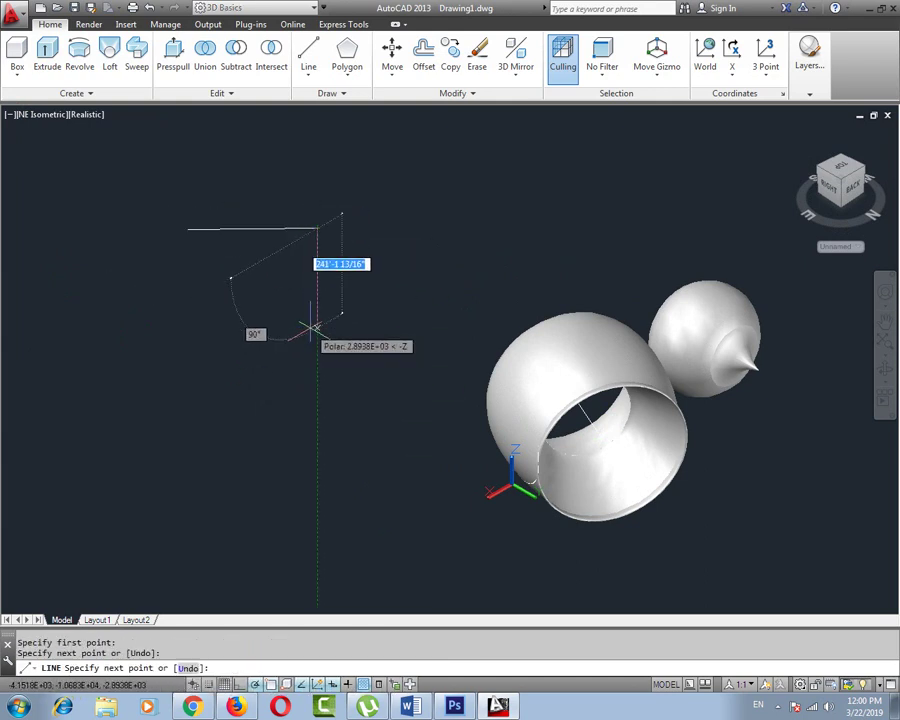
left_click(317, 327)
key("Escape")
- Erase the two connected lines and draw an open, stepped polyline of seven straight segments in the empty space beside the solids
left_click_drag(363, 147, 252, 311)
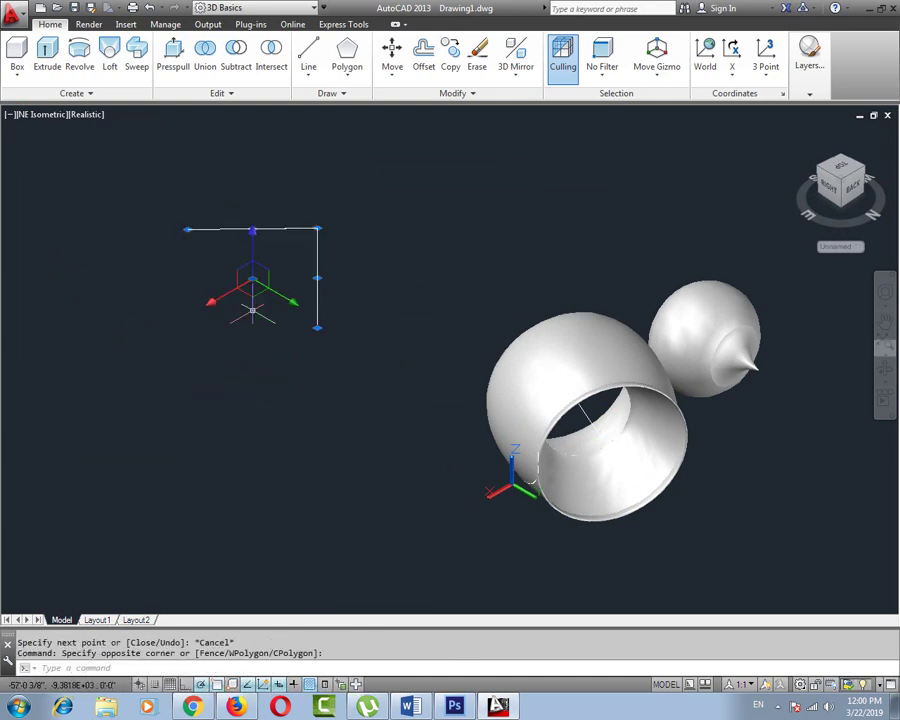
key("Delete")
type("pl")
key("Return")
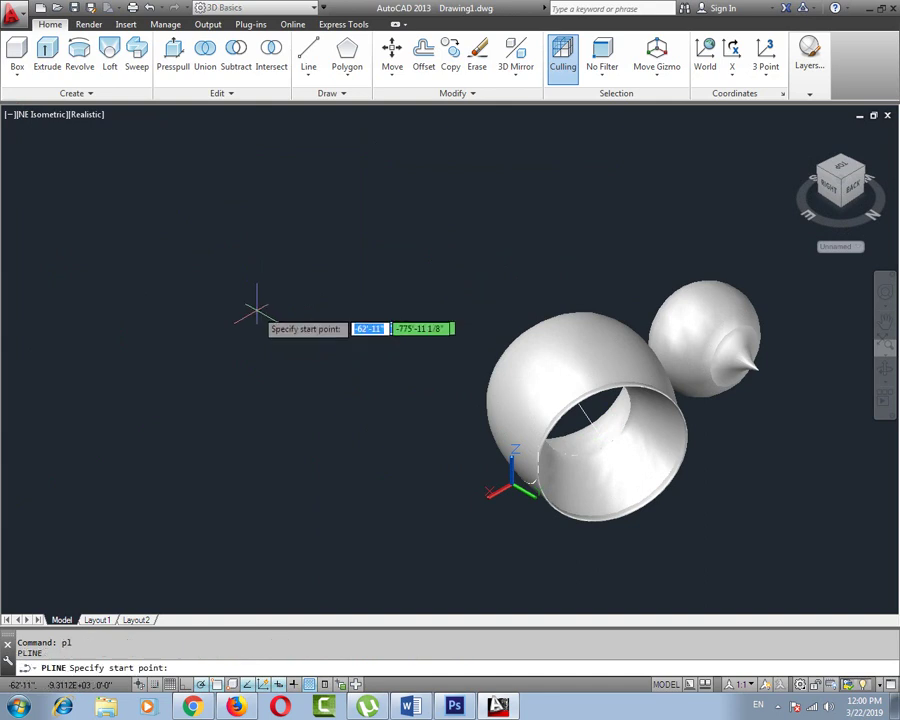
left_click(174, 216)
left_click(346, 216)
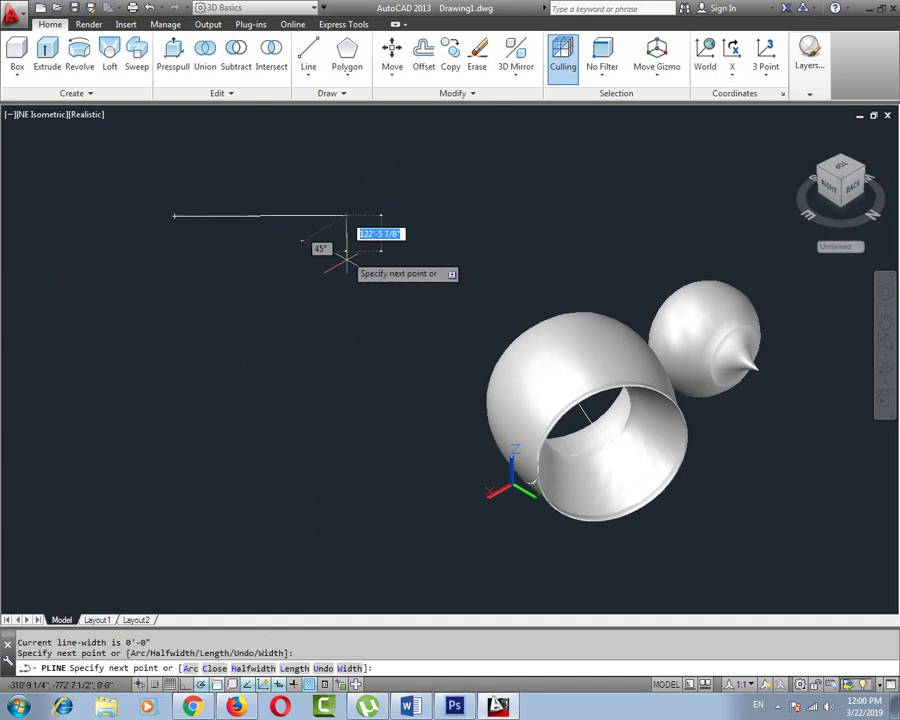
left_click(346, 292)
left_click(418, 292)
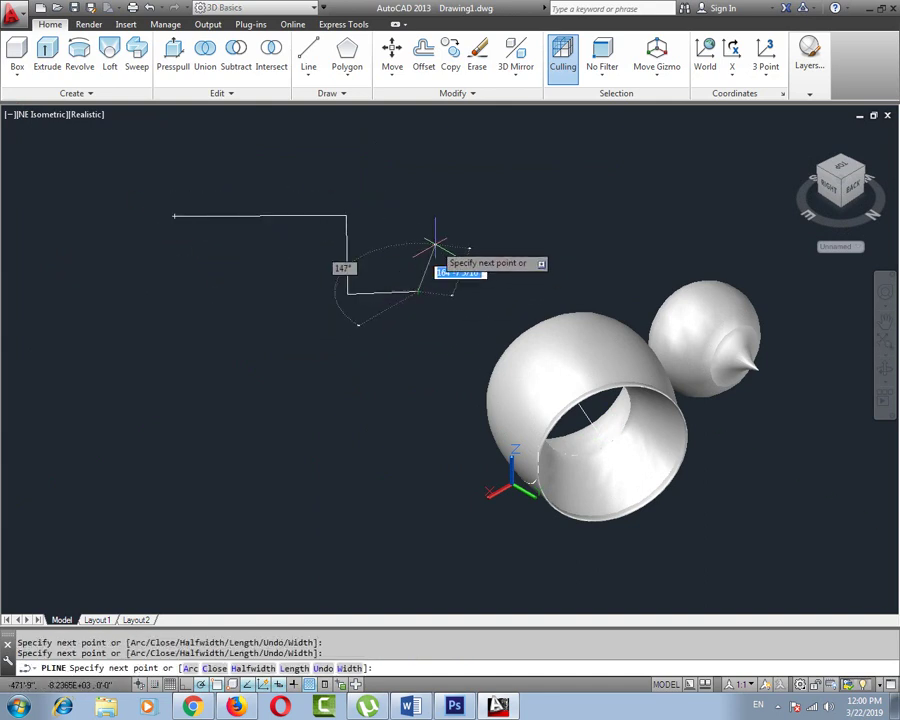
left_click(421, 430)
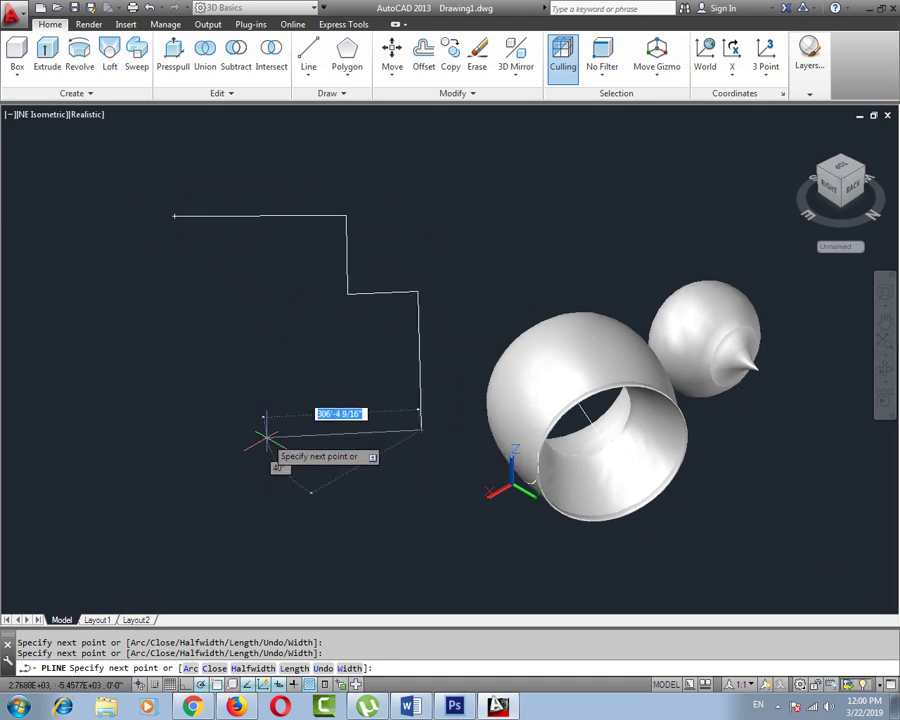
left_click(267, 437)
type("200")
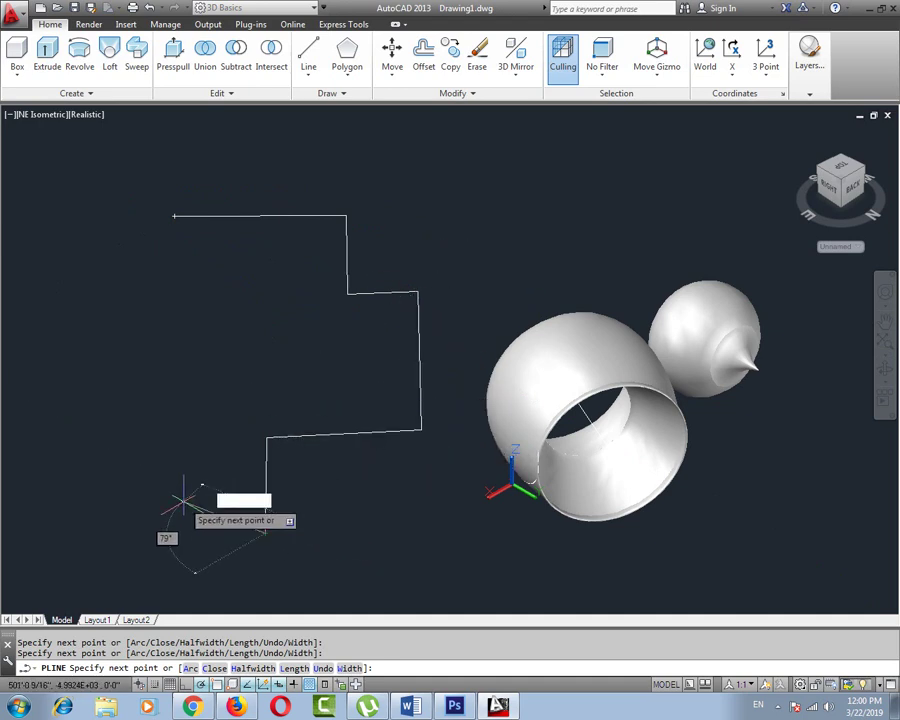
key("Return")
left_click(181, 543)
key("Escape")
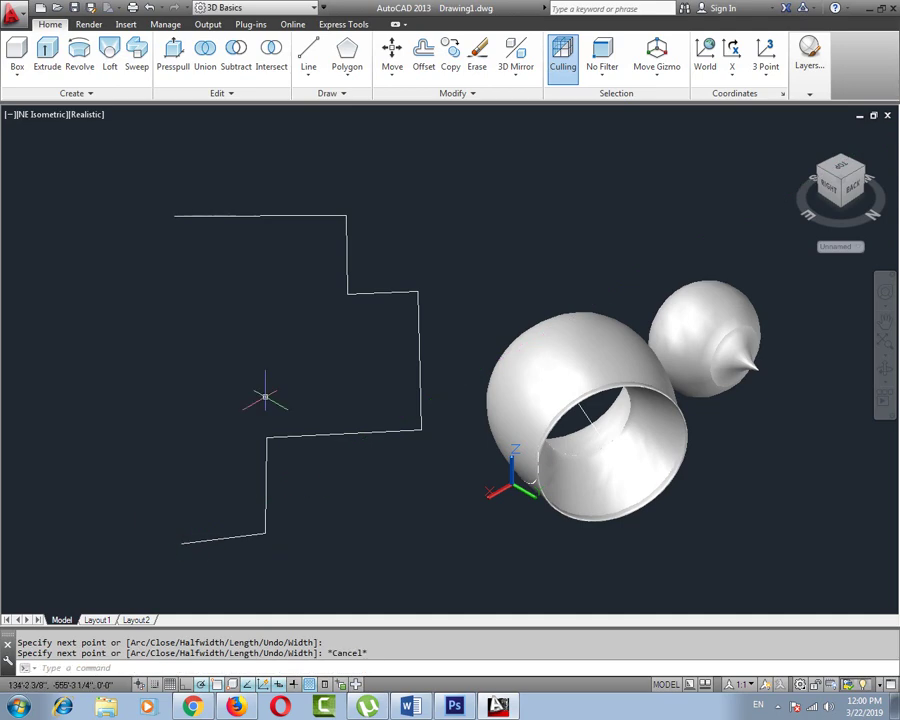
- Draw a trial circle of 3' radius near the upper open end of the stepped polyline and erase it
type("c")
key("Return")
left_click(141, 268)
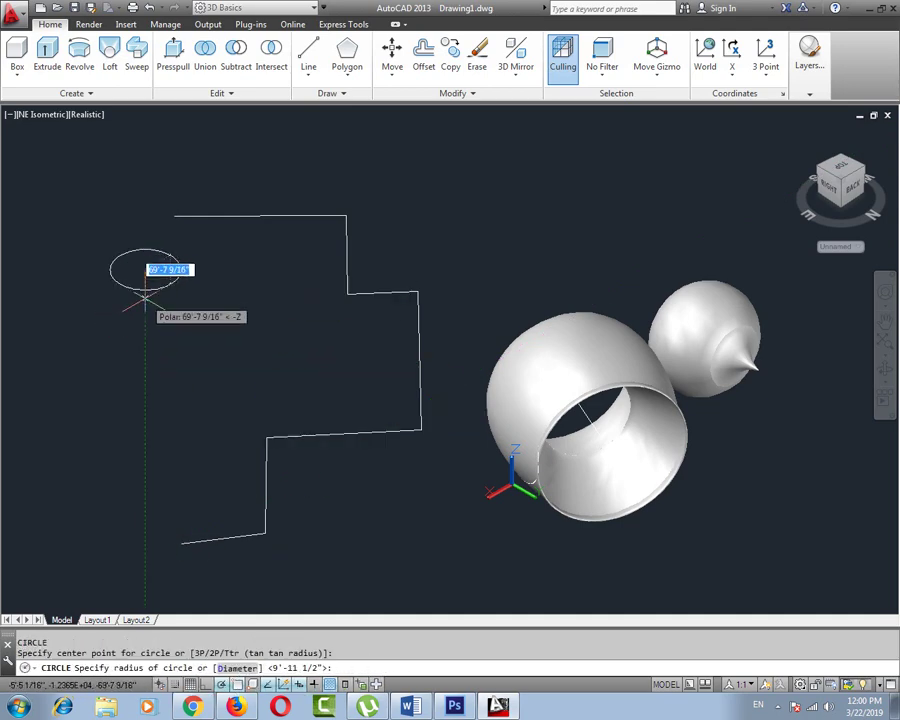
type("3")
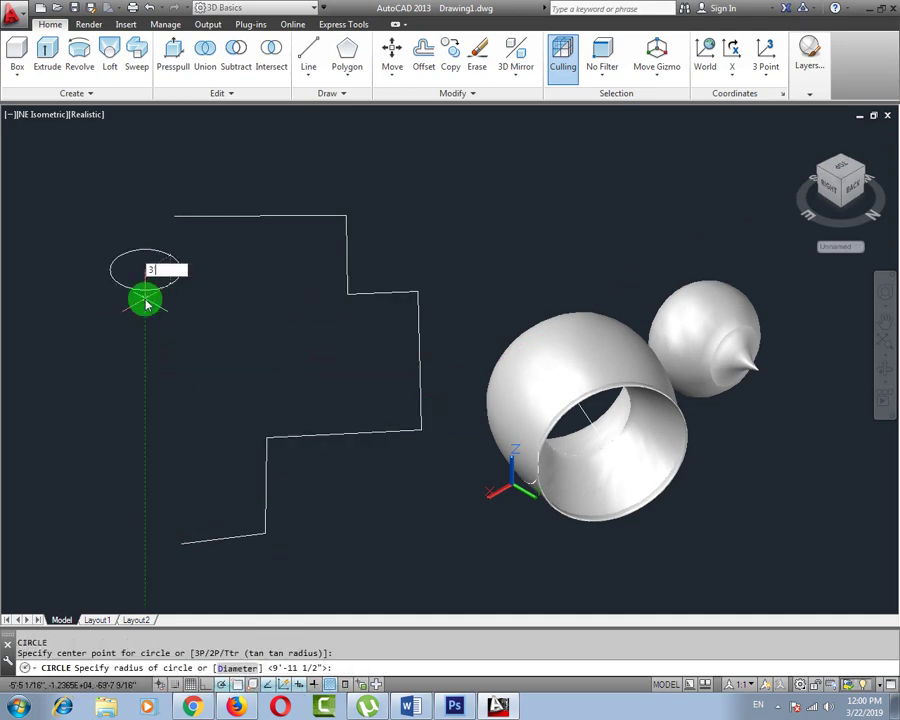
key("Return")
key("Escape")
left_click(135, 290)
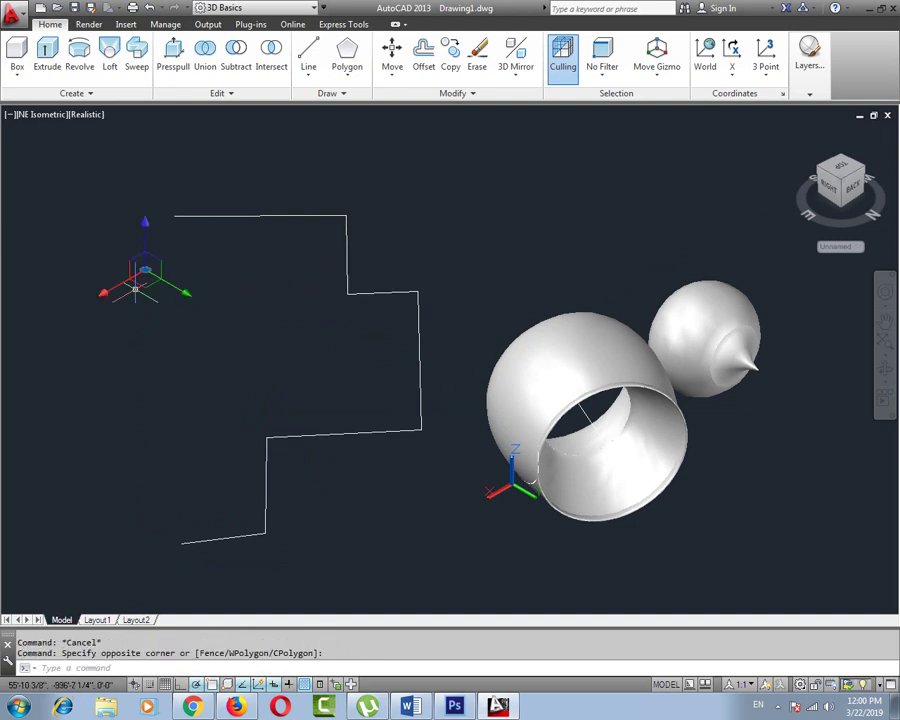
key("Delete")
- Draw a second trial circle with a 3' radius slightly lower beside the stepped polyline, and erase it too
type("c")
key("Return")
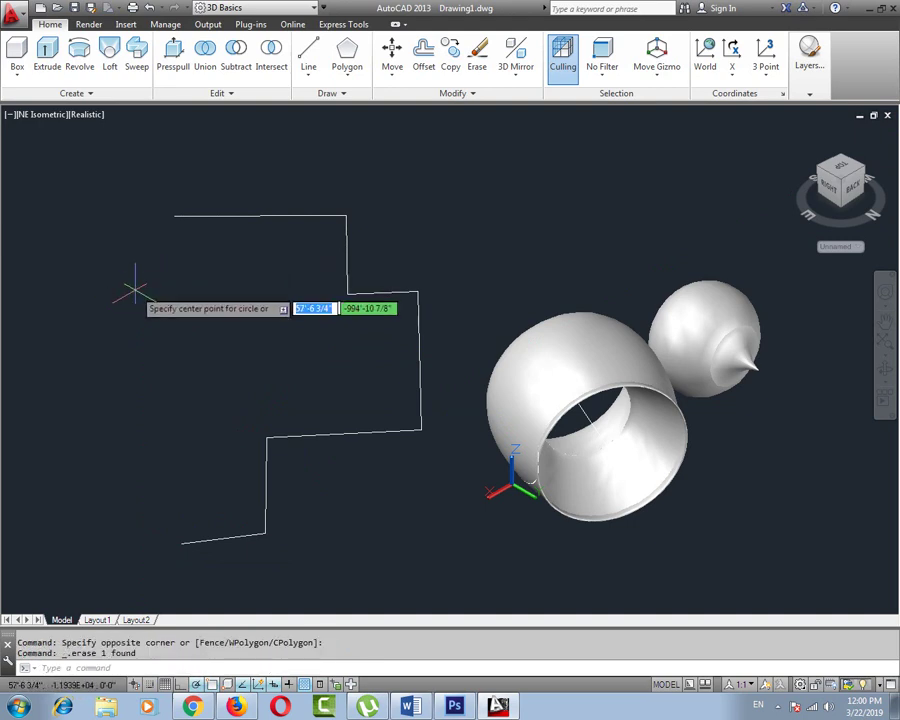
left_click(137, 287)
type("3")
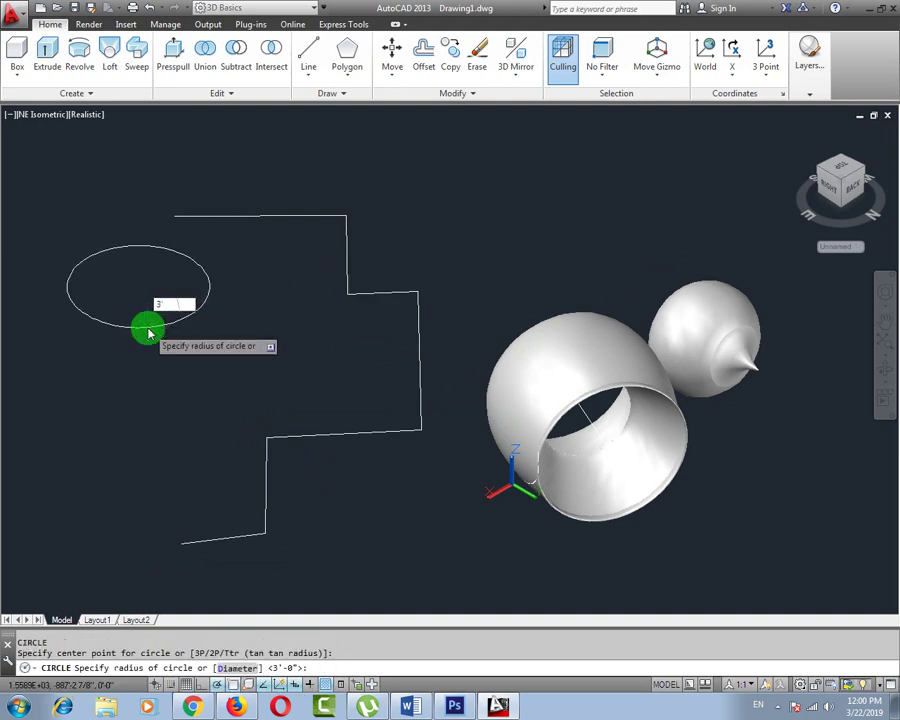
key("Return")
scroll(144, 322, "up", 3)
middle_click_drag(150, 206, 200, 266)
left_click(213, 290)
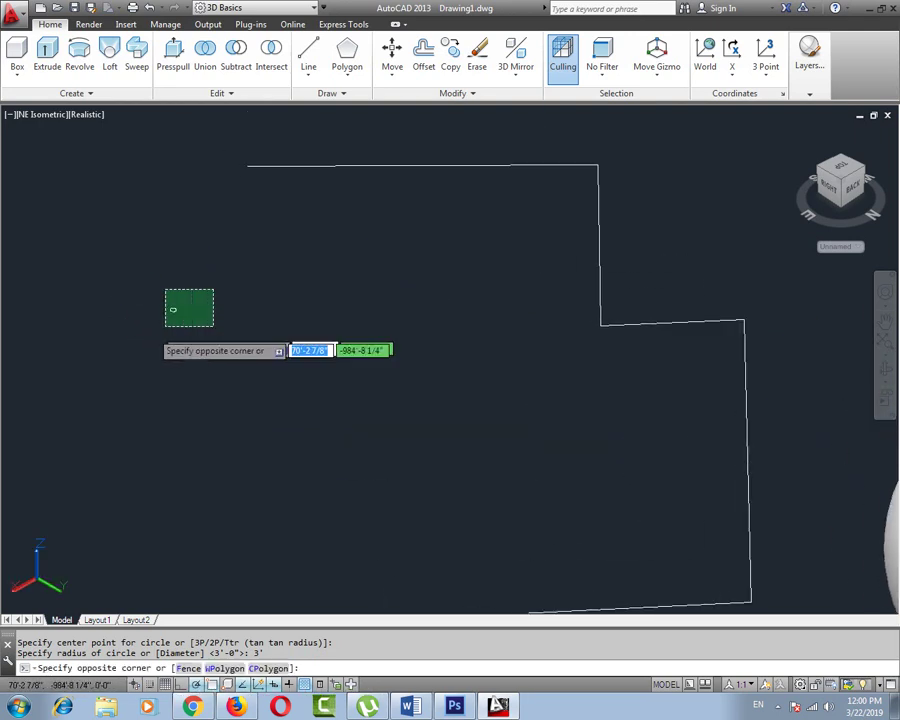
left_click(165, 326)
key("Delete")
- Draw a circle of about 36' radius just outside the upper open end of the stepped polyline
scroll(144, 330, "down", 3)
type("c")
key("Return")
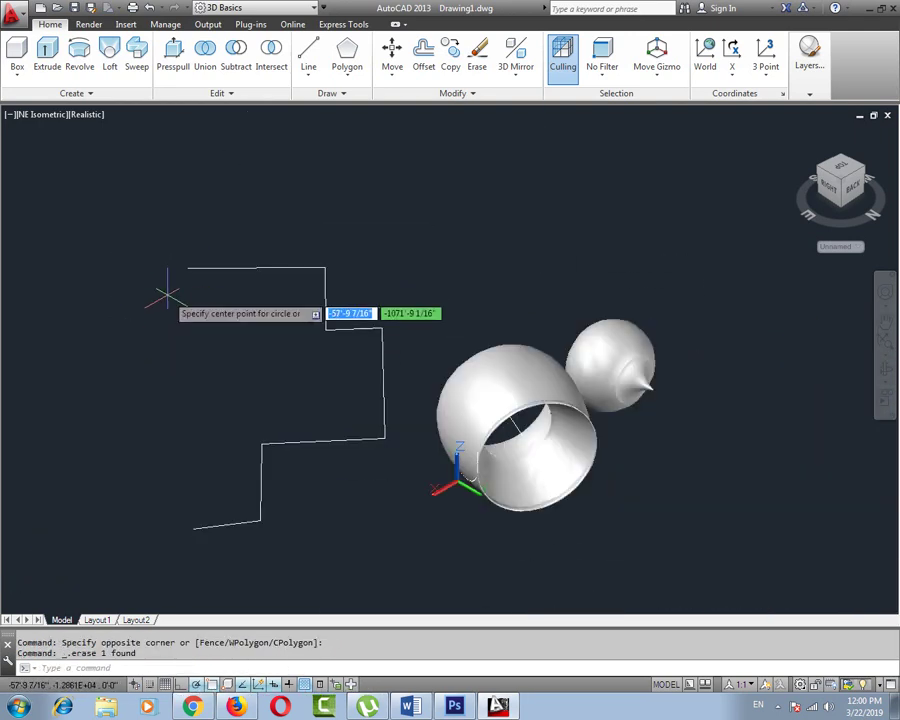
left_click(167, 288)
key("Return")
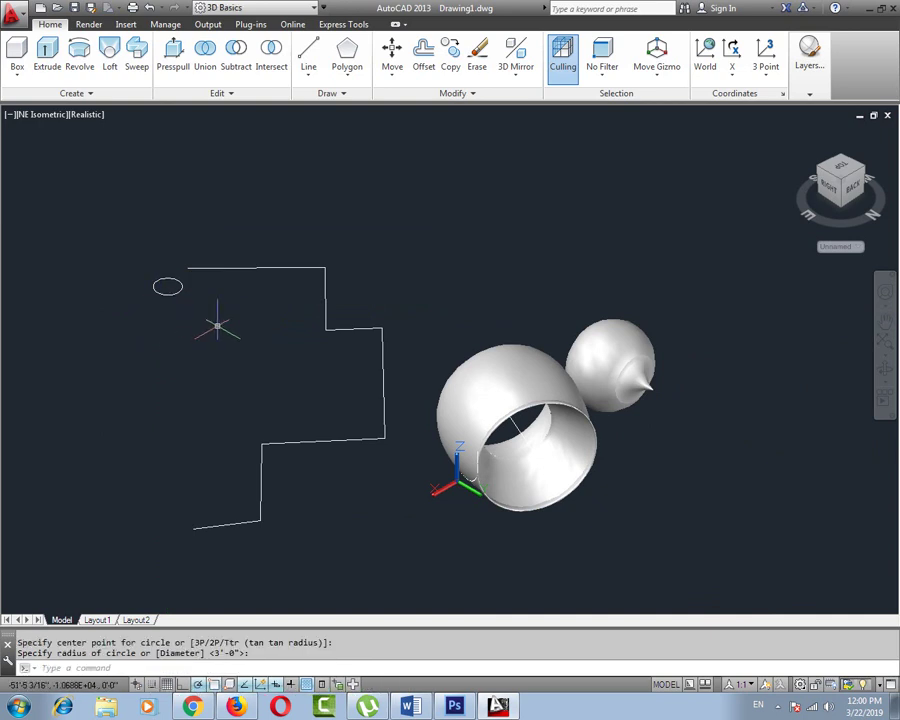
- Sweep the circle along the stepped polyline as a solid, picking the polyline's upper segment as the path
mouse_move(195, 323)
middle_mouse_down()
mouse_move(168, 328)
mouse_move(191, 216)
middle_mouse_up()
scroll(172, 298, "up", 2)
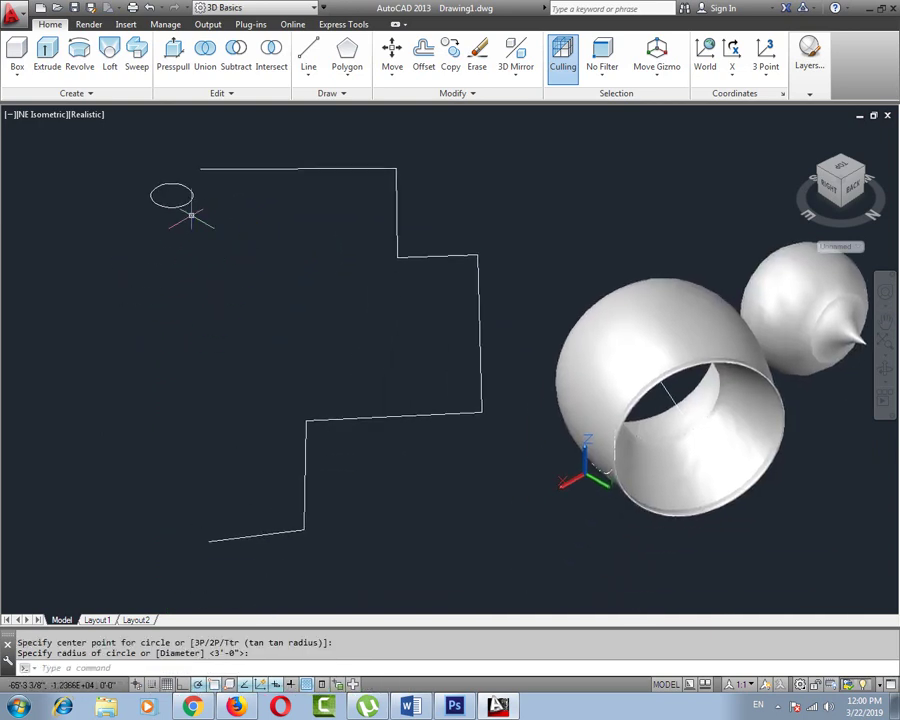
left_click(137, 60)
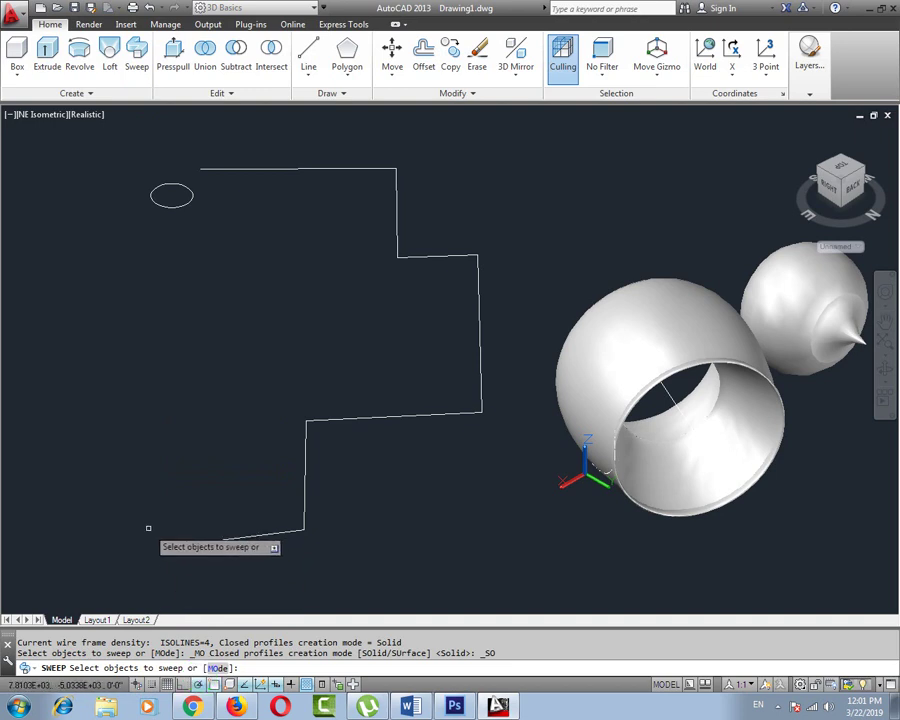
left_click(156, 203)
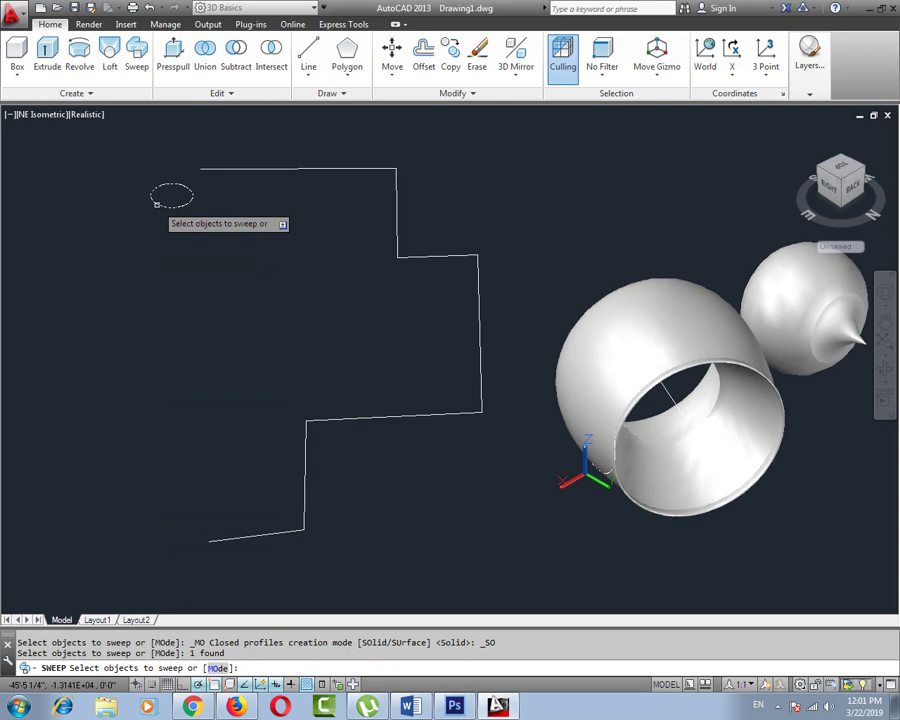
key("Return")
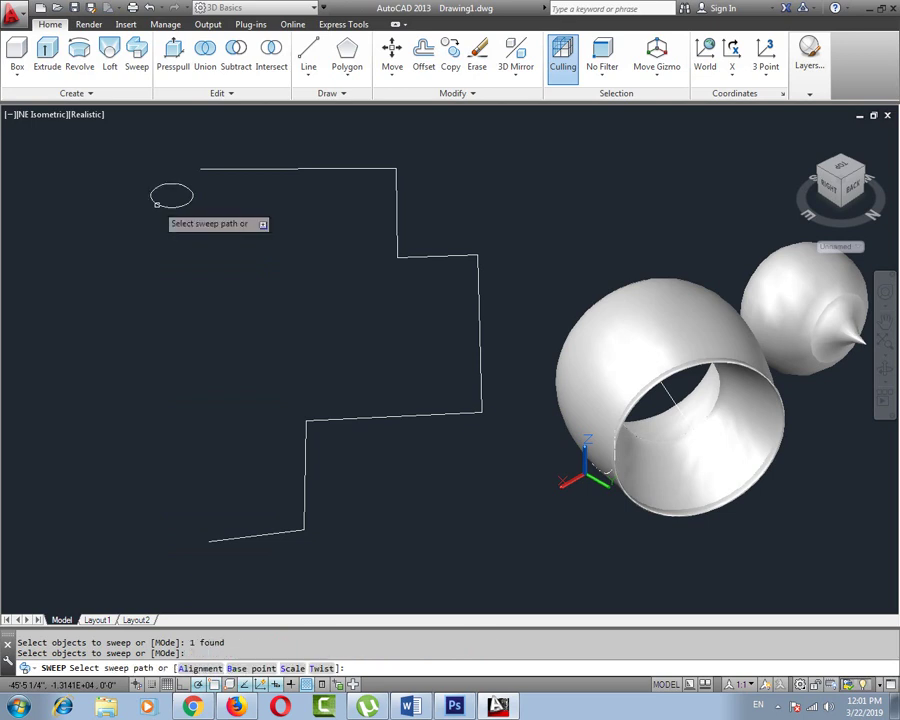
left_click(93, 689)
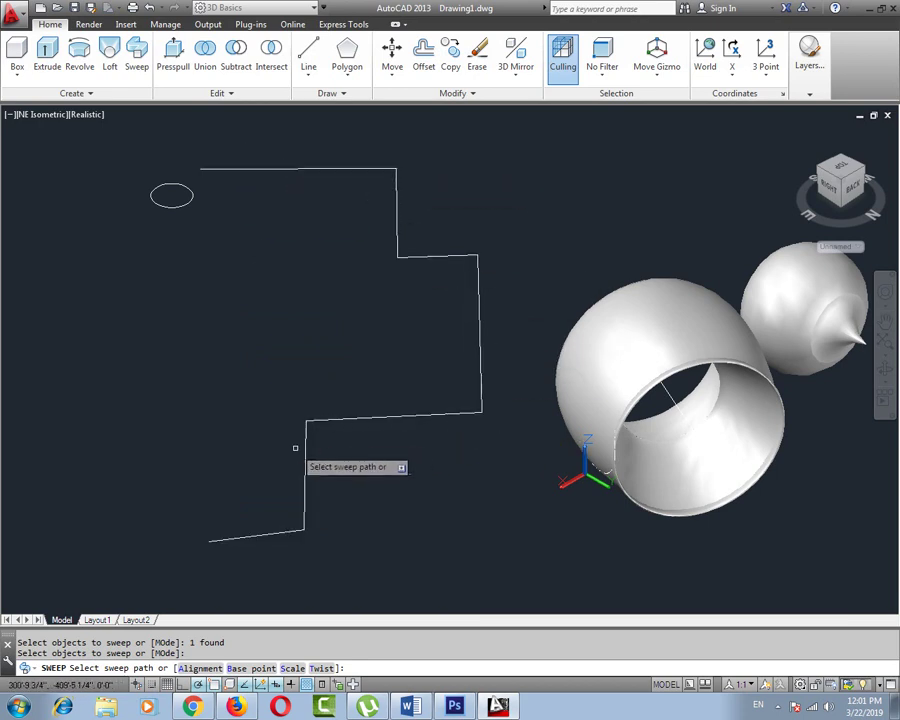
left_click(237, 170)
- Start a new polyline in the empty space above the solids with three straight segments forming a step
middle_click_drag(356, 330, 171, 331, "shift")
middle_click_drag(232, 335, 203, 392, "shift")
middle_click_drag(182, 328, 298, 328)
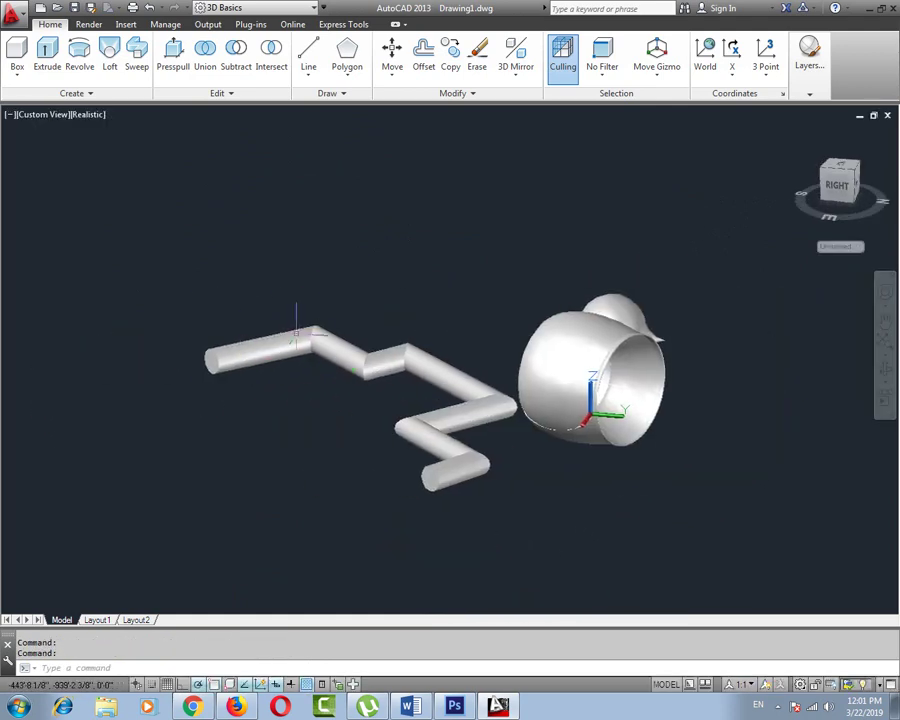
middle_click_drag(434, 340, 420, 366)
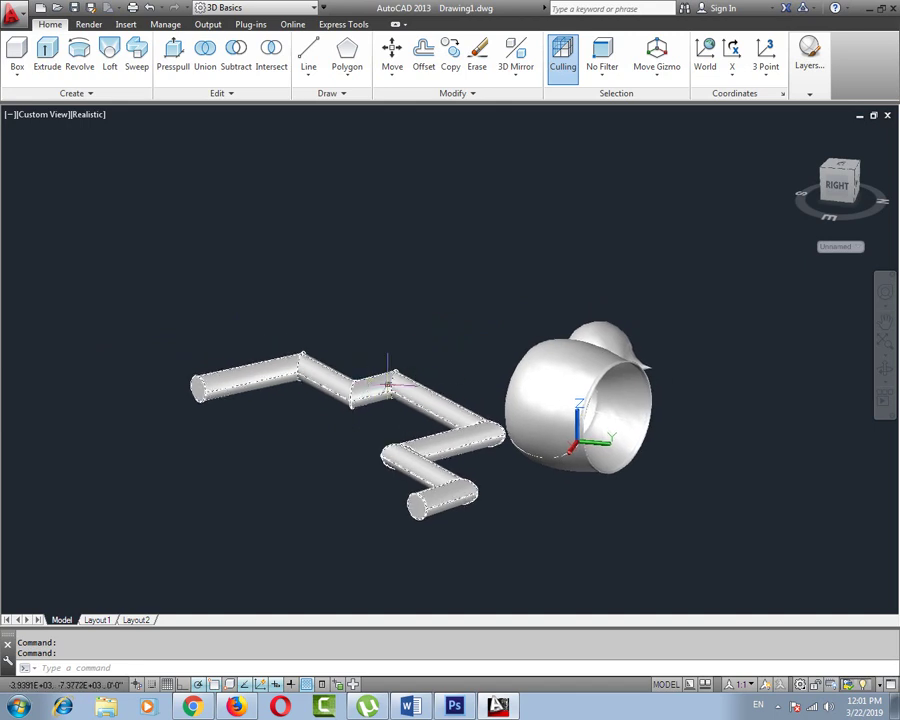
type("PL")
key("Return")
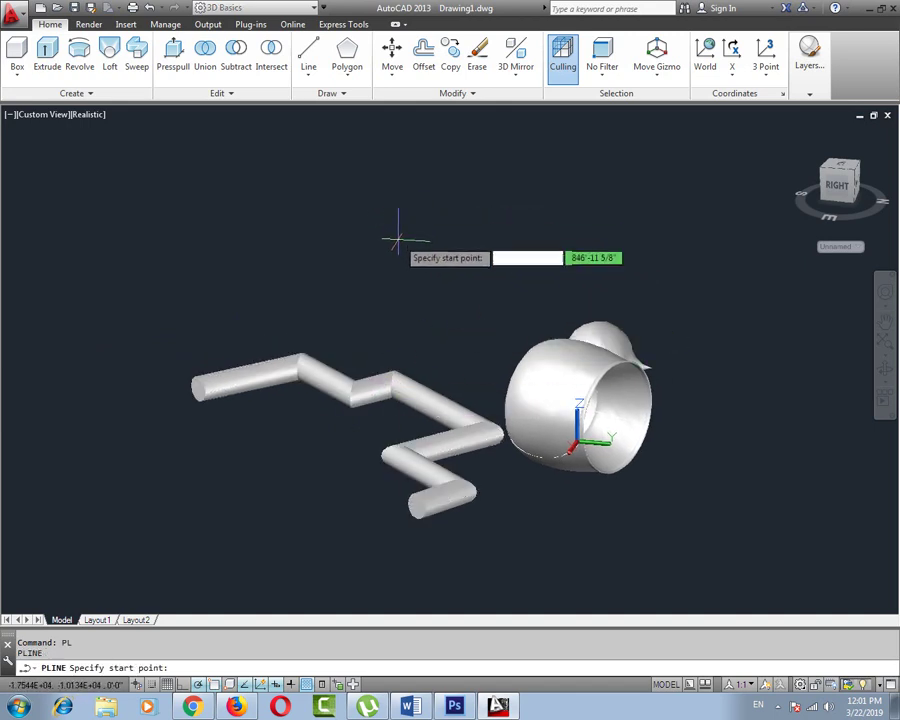
left_click(397, 218)
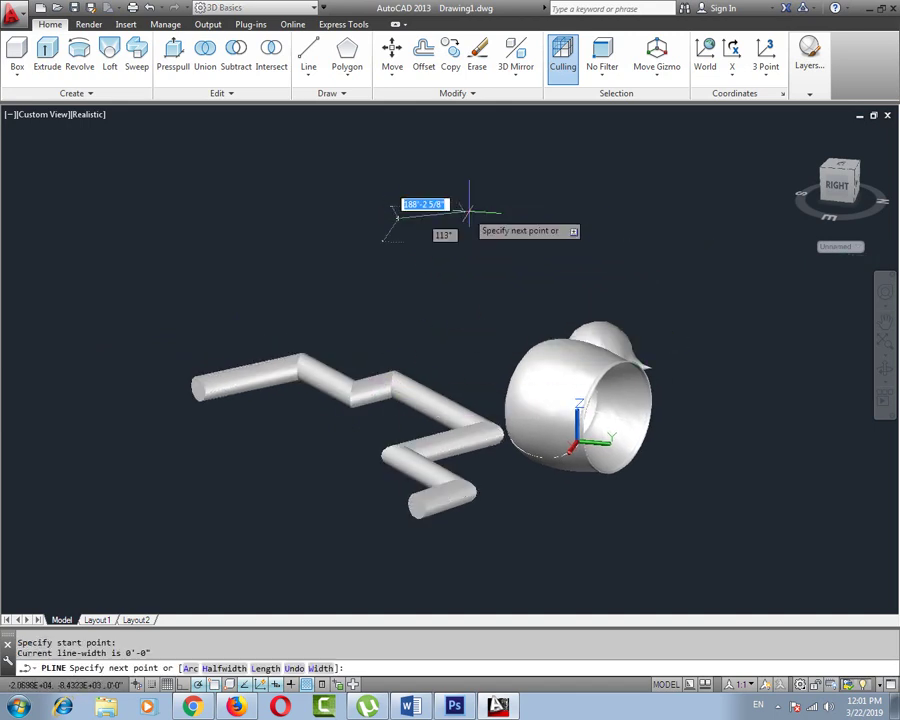
left_click(541, 217)
left_click(541, 287)
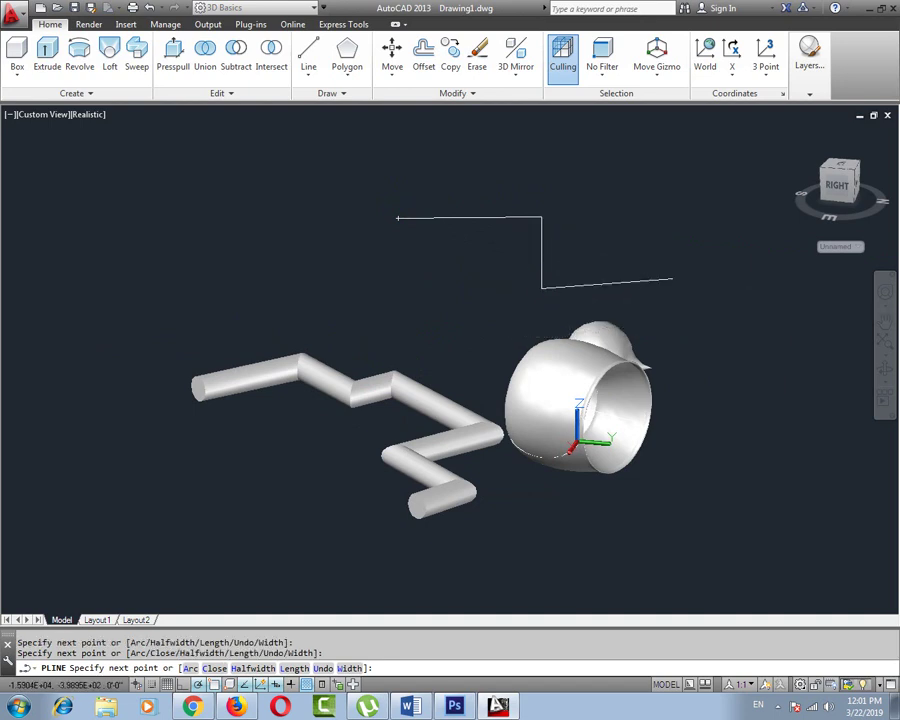
left_click(672, 279)
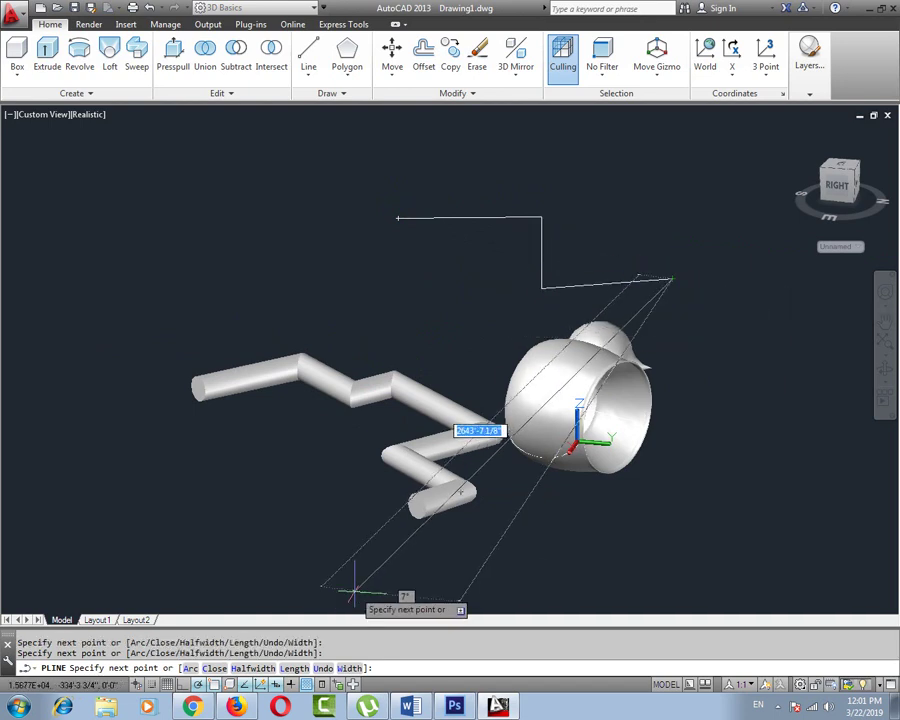
- Continue the new polyline with three curved segments using the Arc option, and finish it with two straight segments using the Line option
left_click(189, 668)
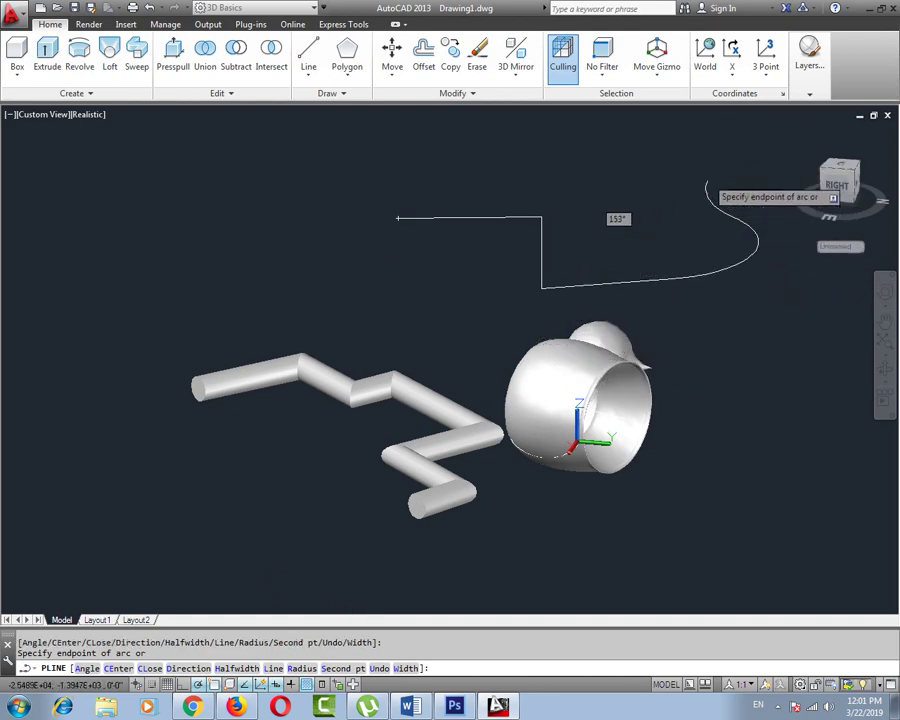
left_click(728, 205)
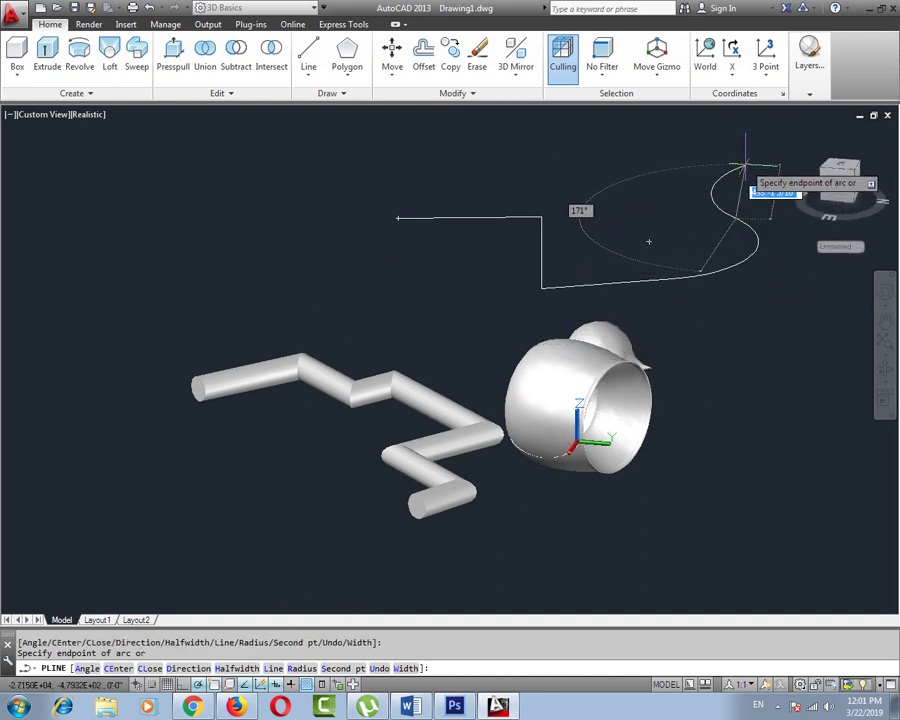
left_click(646, 146)
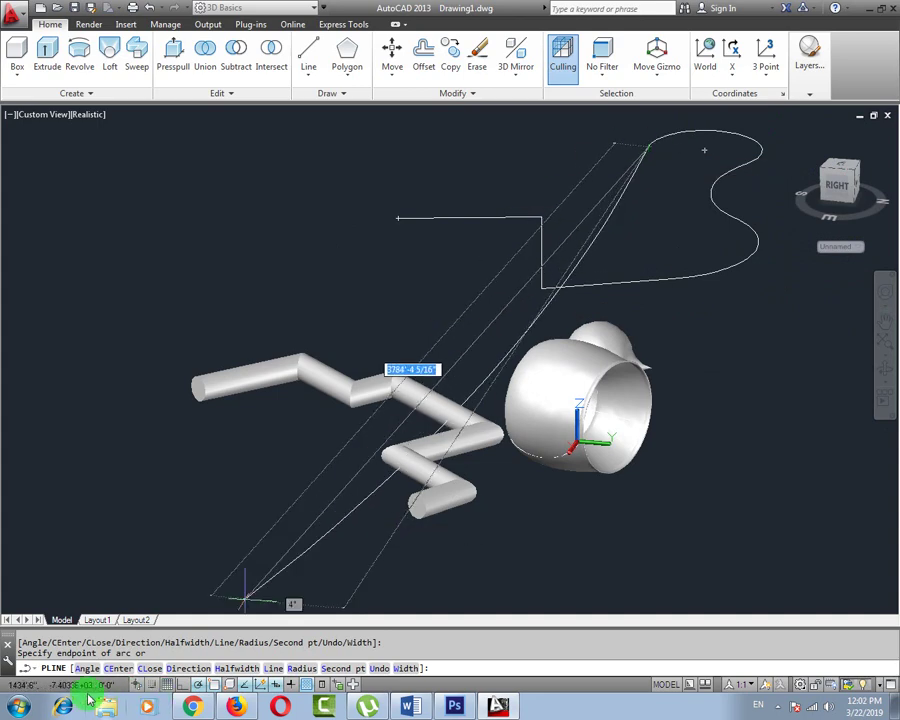
left_click(290, 672)
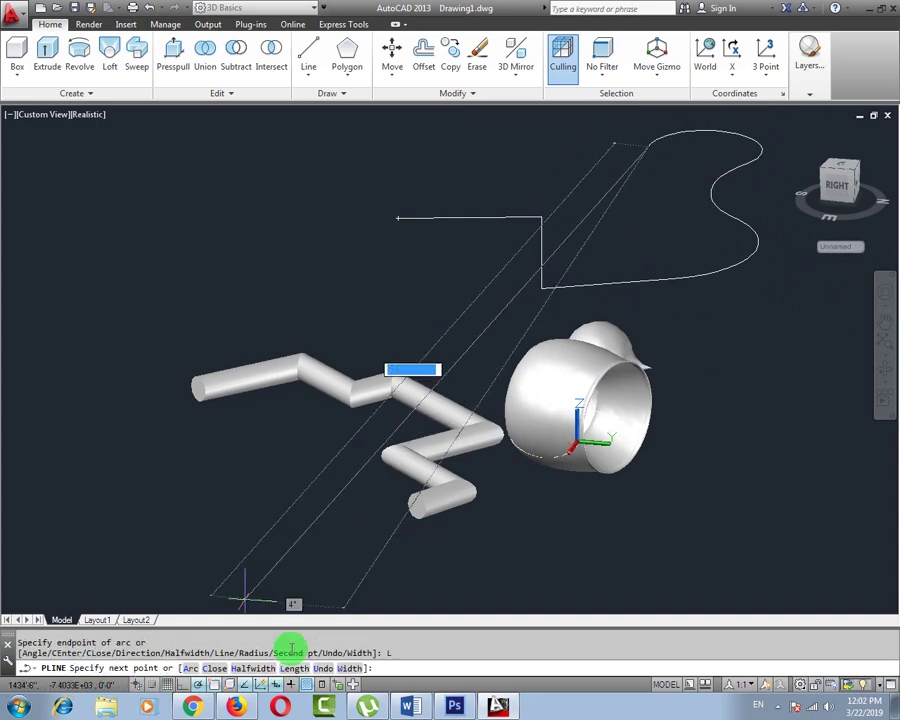
middle_click_drag(604, 162, 612, 248)
left_click(633, 209)
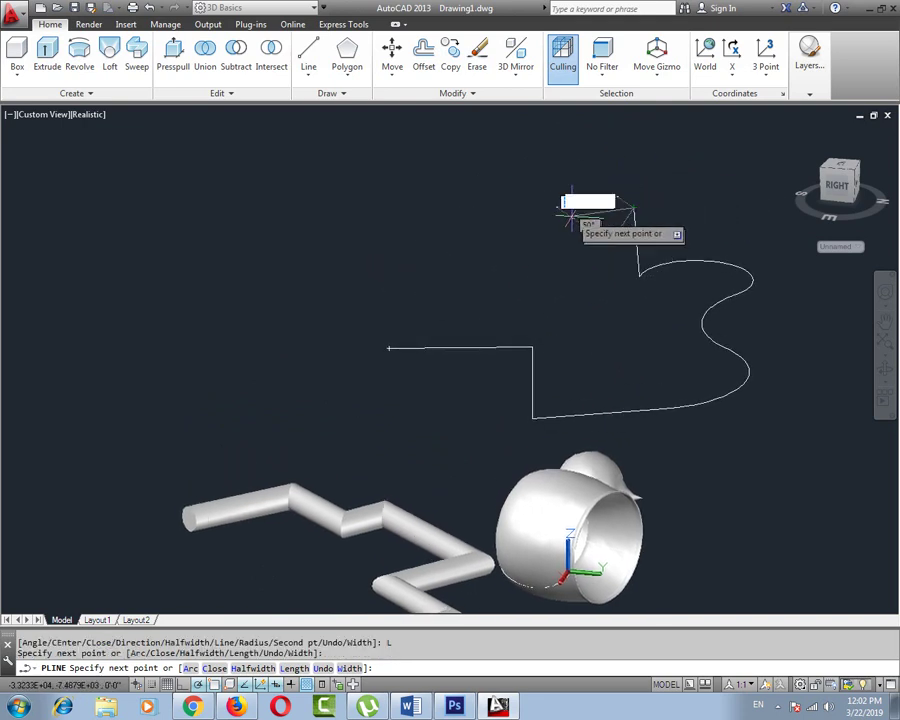
left_click(539, 201)
key("Escape")
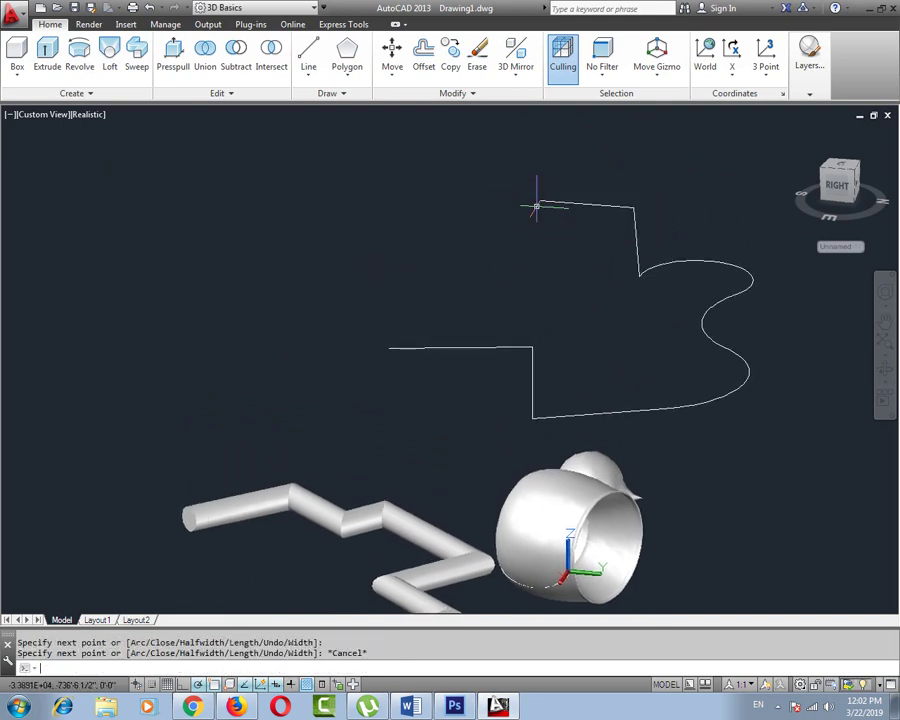
- Draw a circle in the empty space near the open ends of the new line-and-arc polyline
middle_click_drag(612, 264, 628, 204)
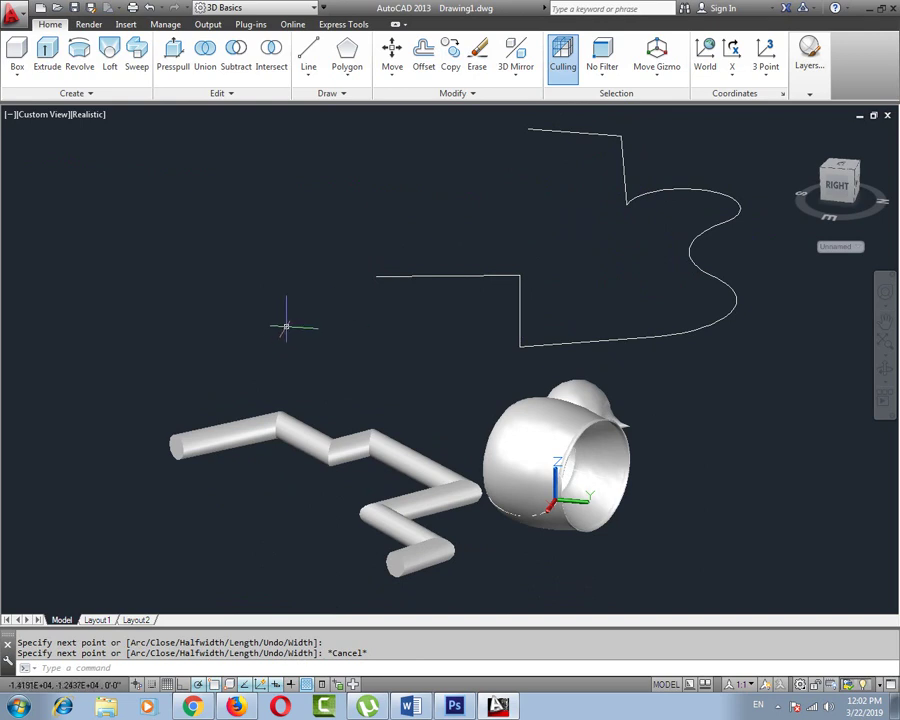
middle_click_drag(287, 321, 300, 368)
type("c")
key("Return")
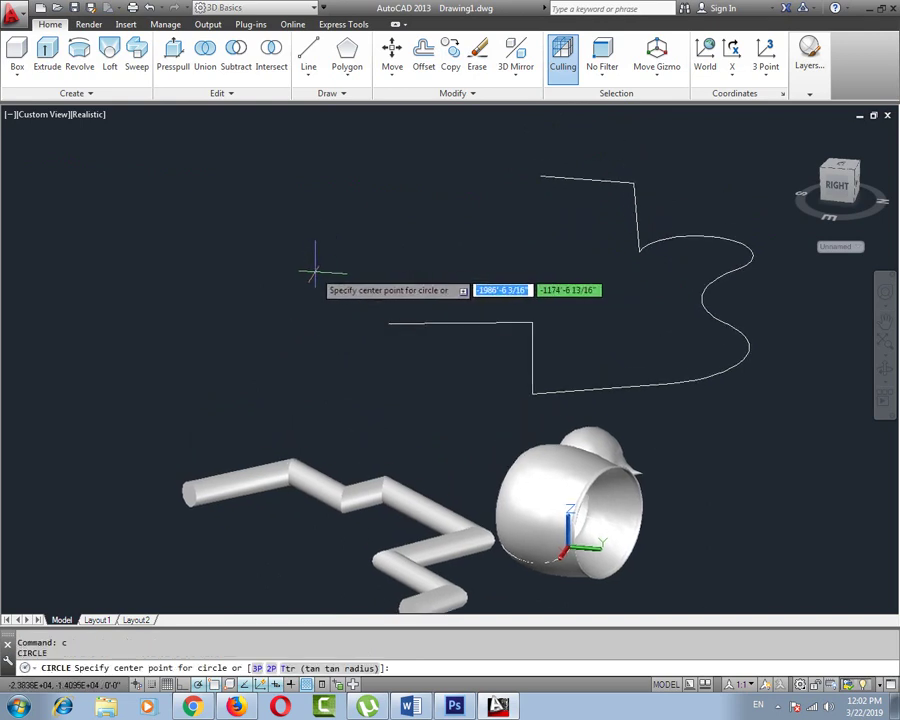
left_click(315, 271)
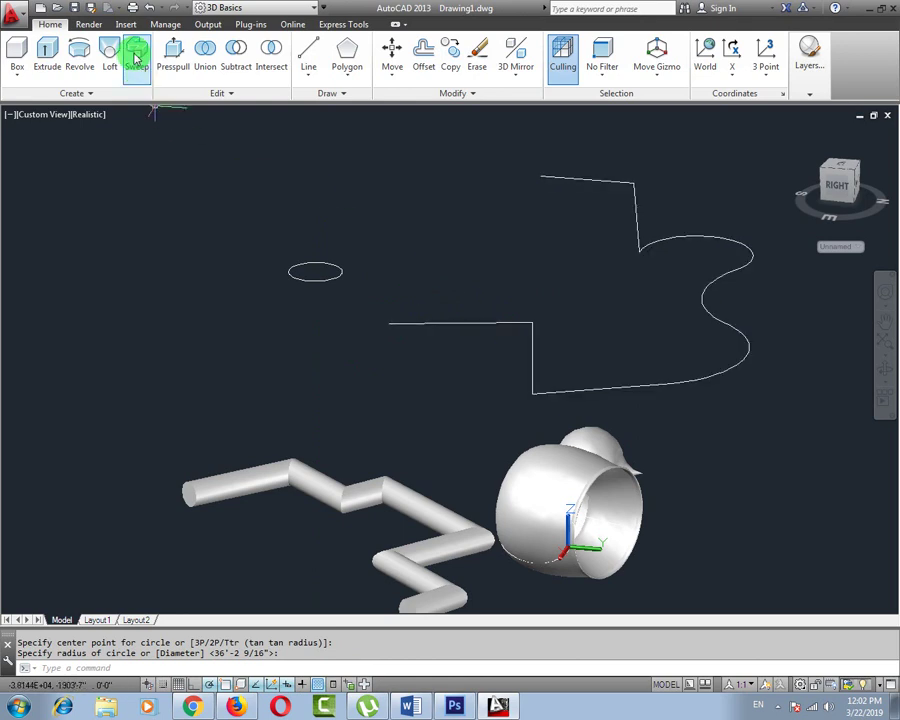
type("sweep")
key("Return")
key("Escape")
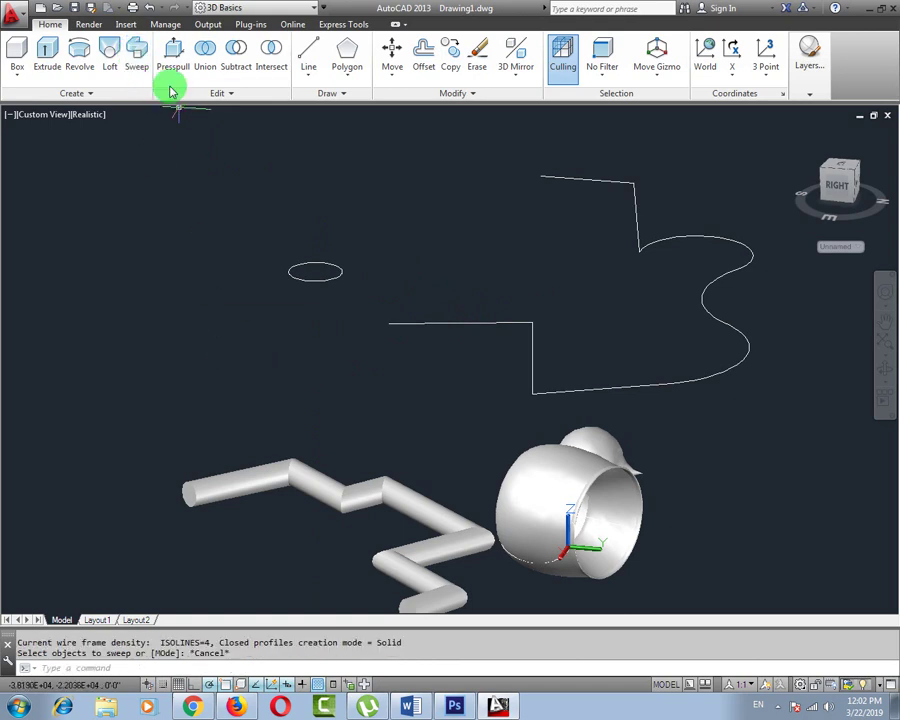
- Sweep the circle as a solid along the line-and-arc polyline, picking the straight segment nearest the circle as the path
left_click(136, 52)
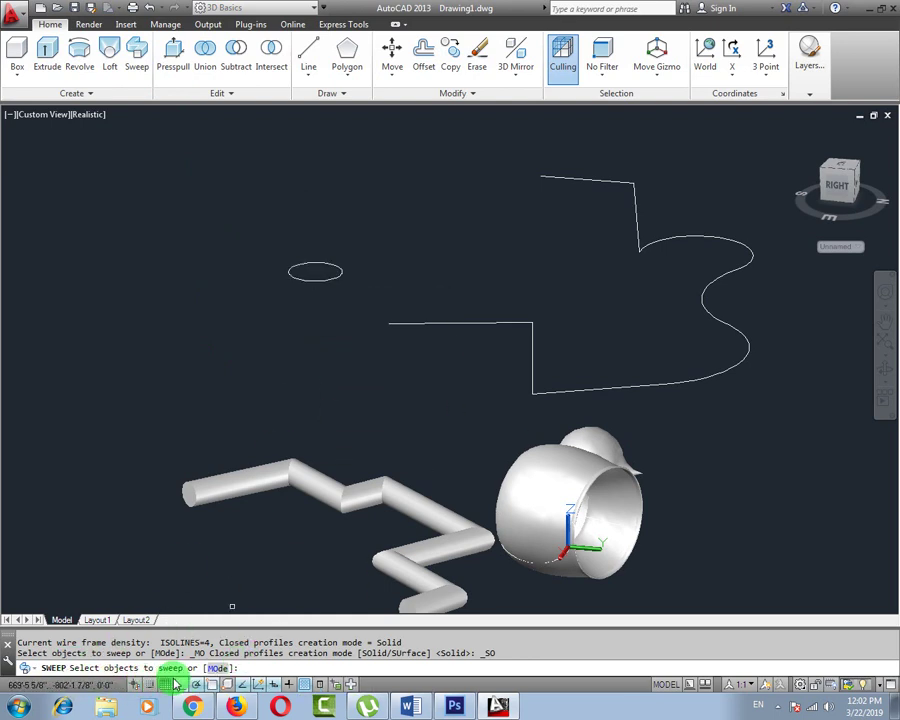
left_click(306, 277)
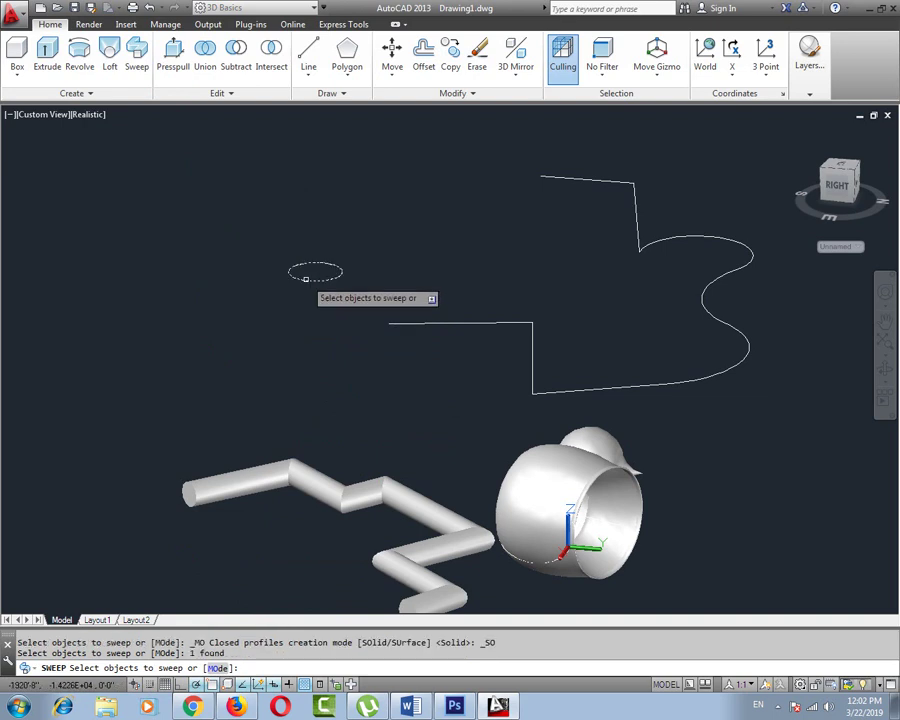
key("Return")
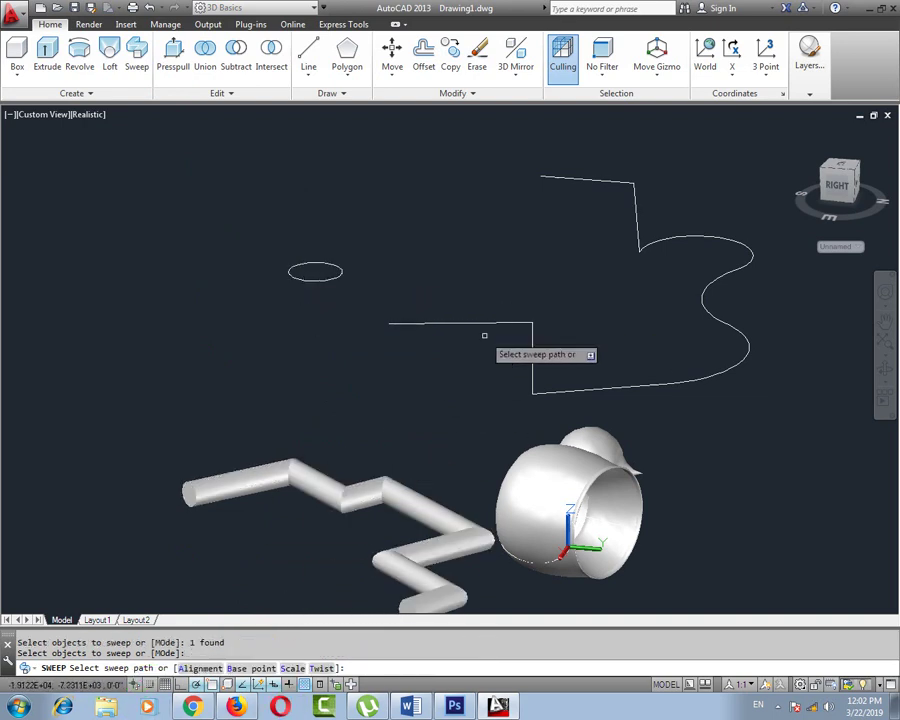
left_click(433, 323)
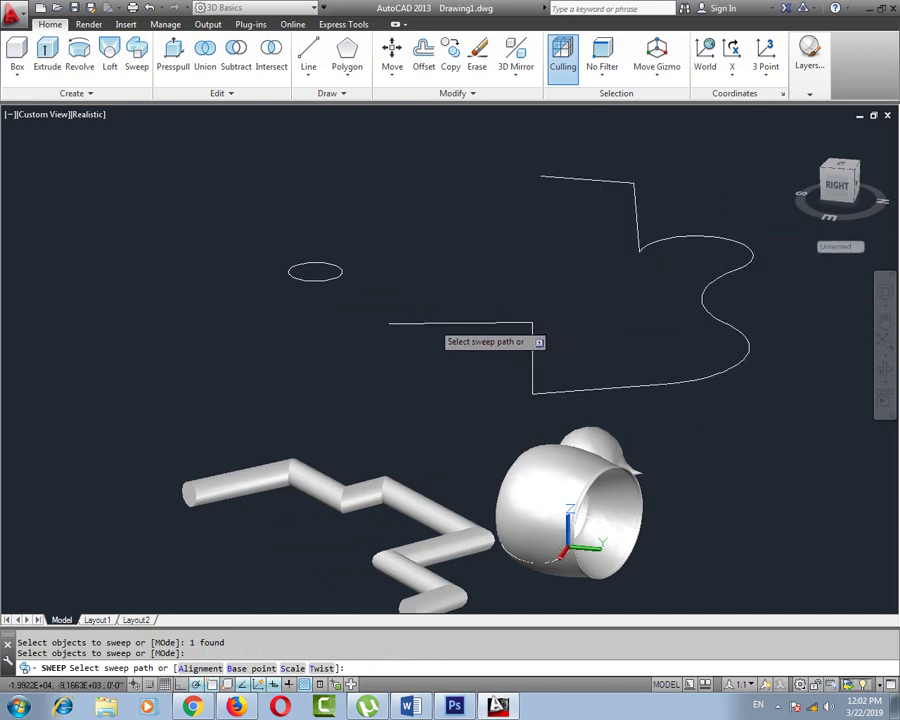
middle_click_drag(564, 308, 603, 368, "shift")
scroll(567, 352, "down", 3)
scroll(573, 364, "up", 2)
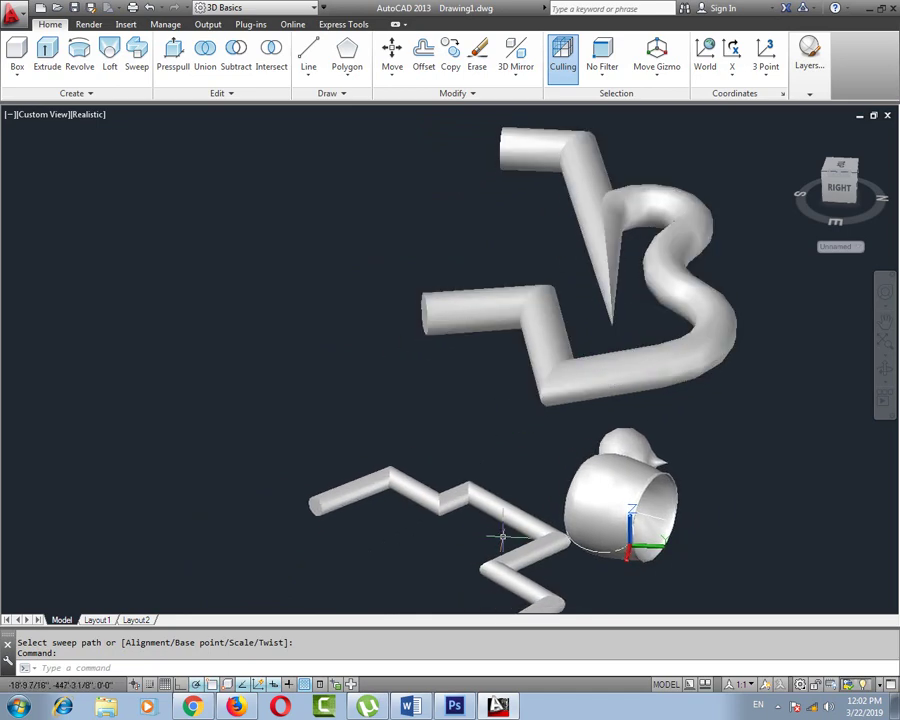
- Move the thinner zigzag swept solid up and to the left, away from the revolved solids
left_click(466, 490)
type("m")
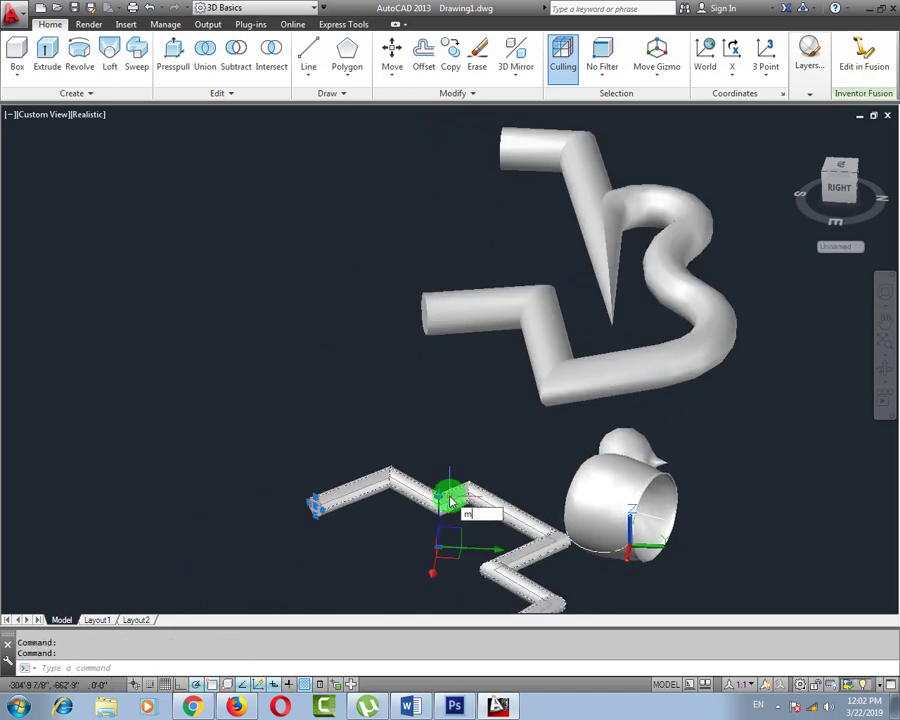
key("Return")
left_click(425, 527)
left_click(351, 447)
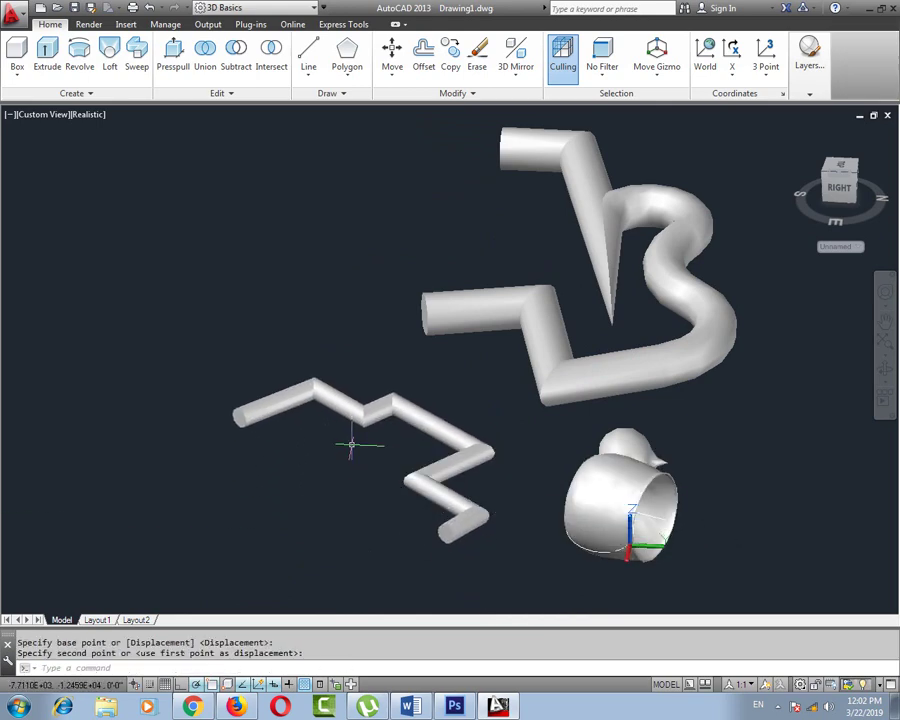
middle_click_drag(600, 480, 610, 495)
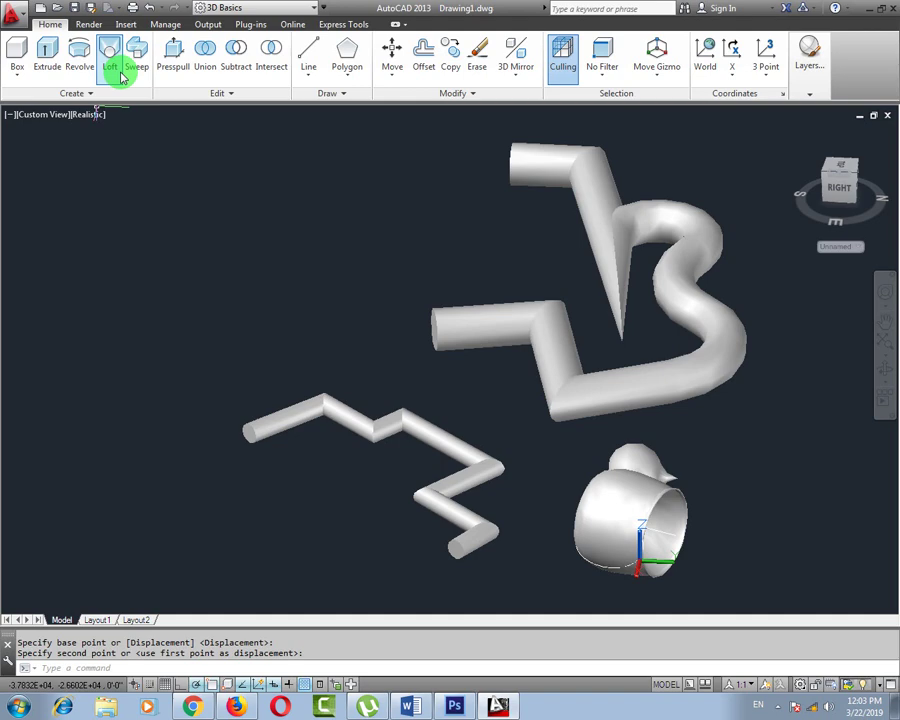
- Switch to Chrome and look over the created playlists on the Get Knowledge YouTube channel
left_click(197, 706)
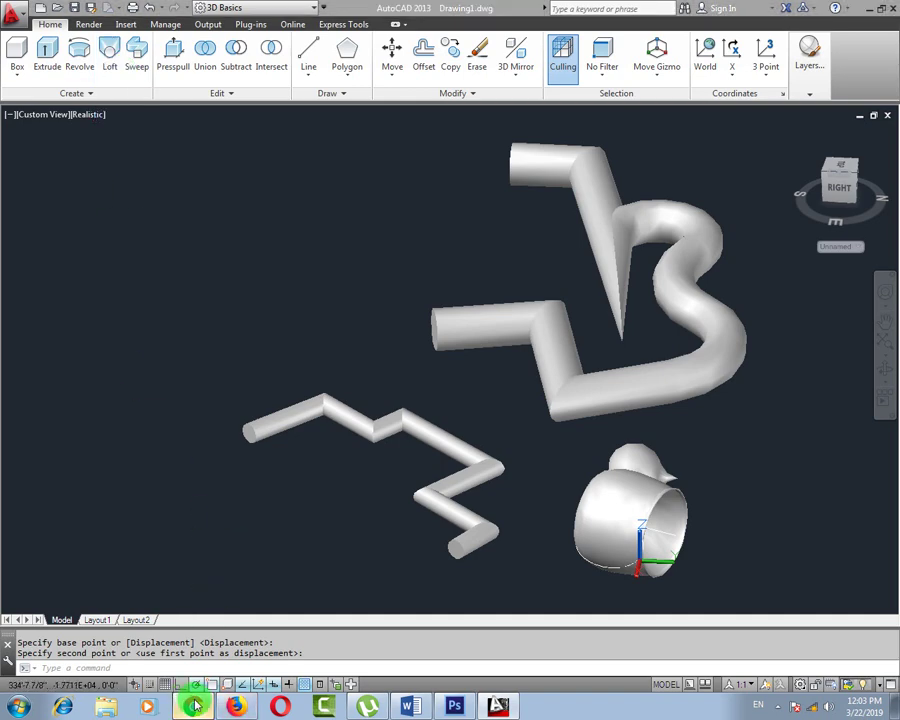
scroll(262, 184, "up", 3)
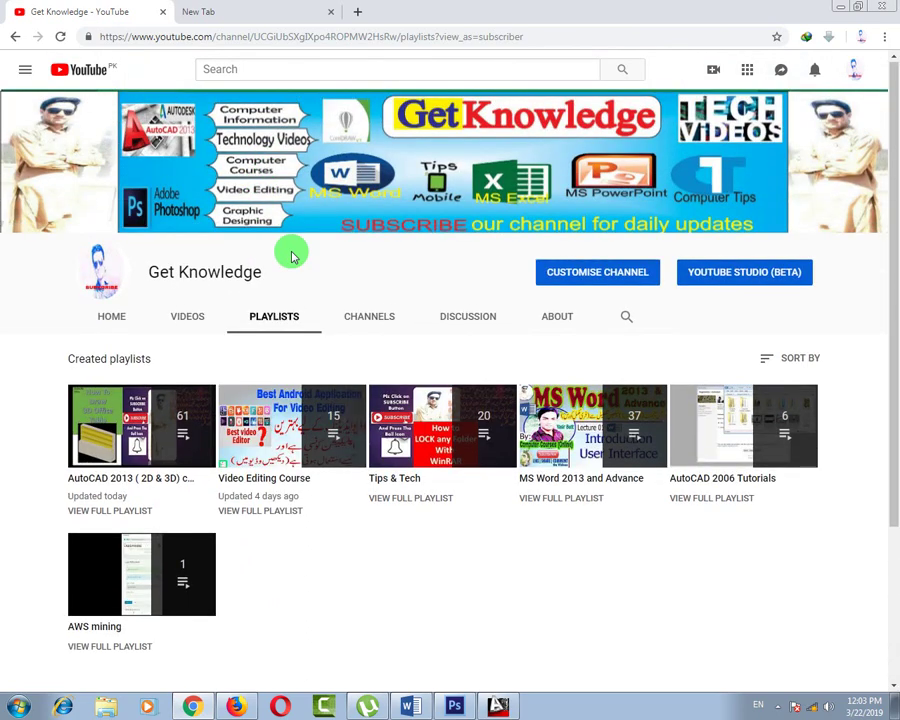
scroll(487, 410, "down", 1)
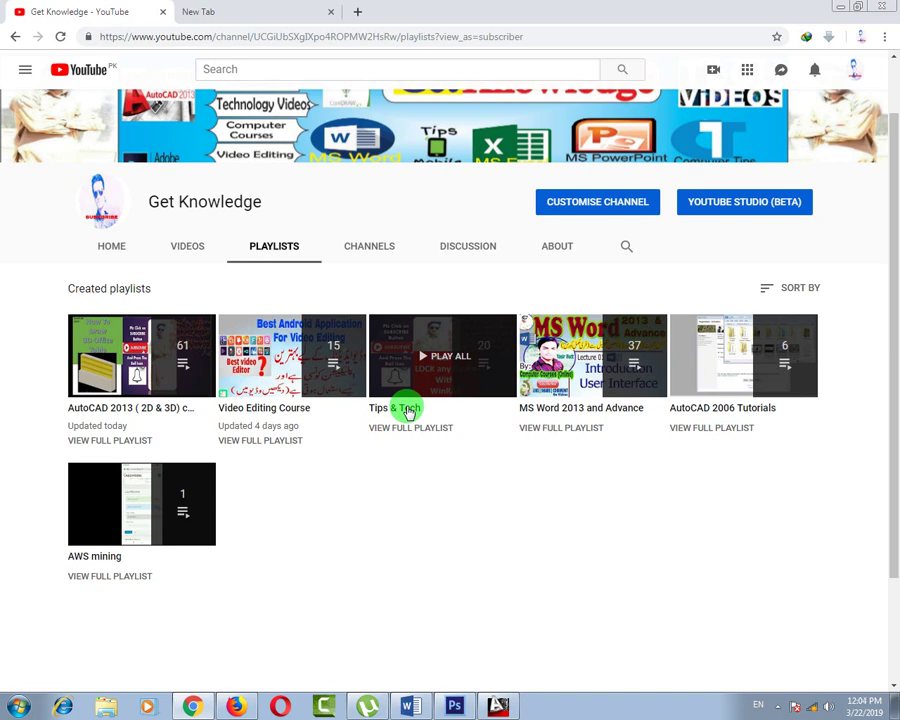
left_click(779, 706)
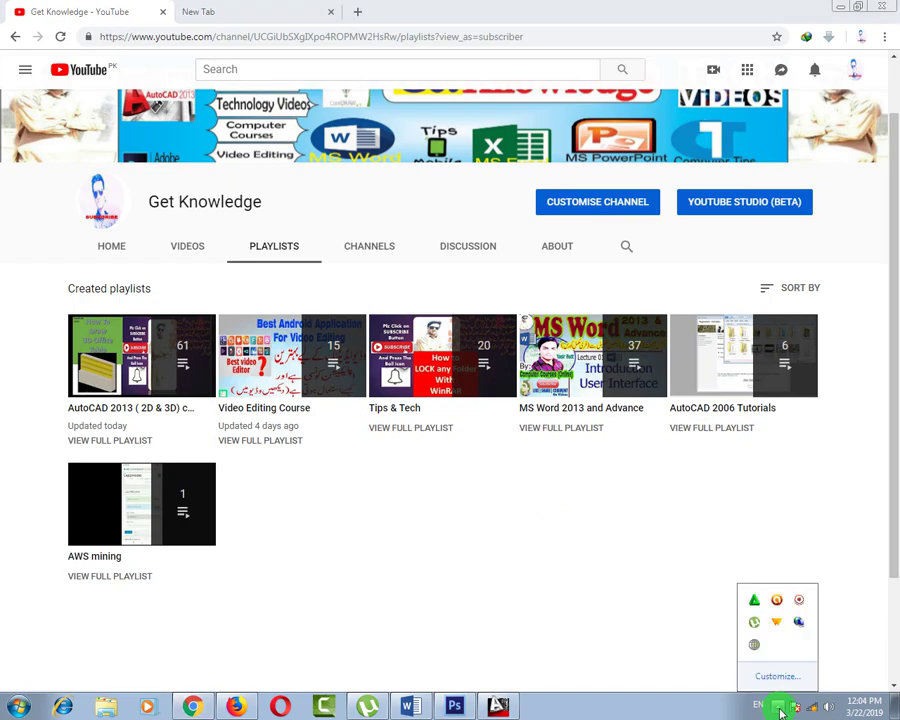